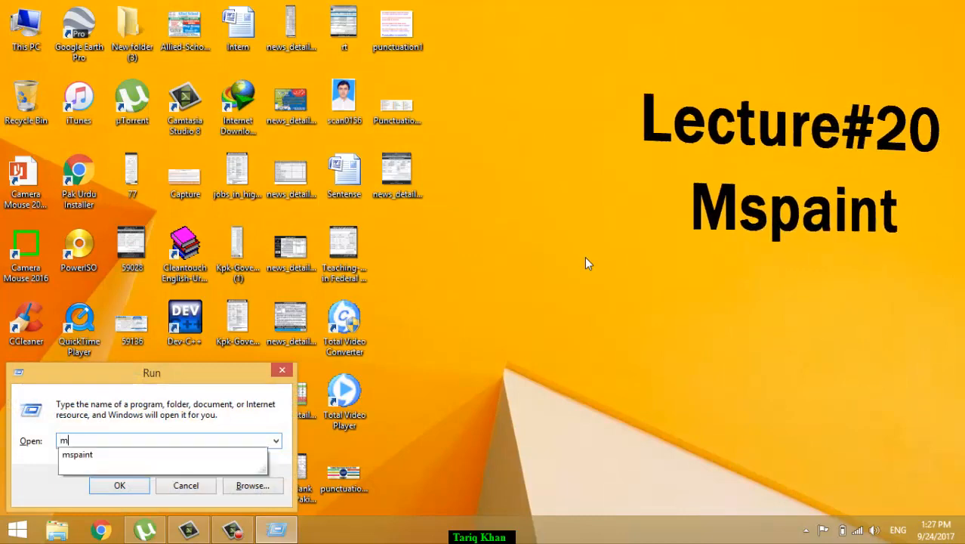
- Launch Paint with the Run command mspaint, and close it again
type("int")
key("Return")
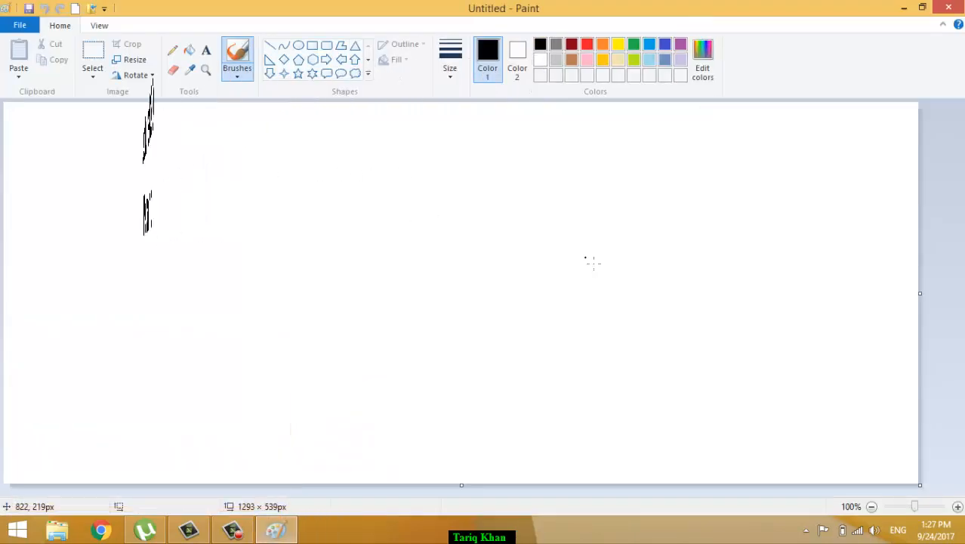
left_click(948, 7)
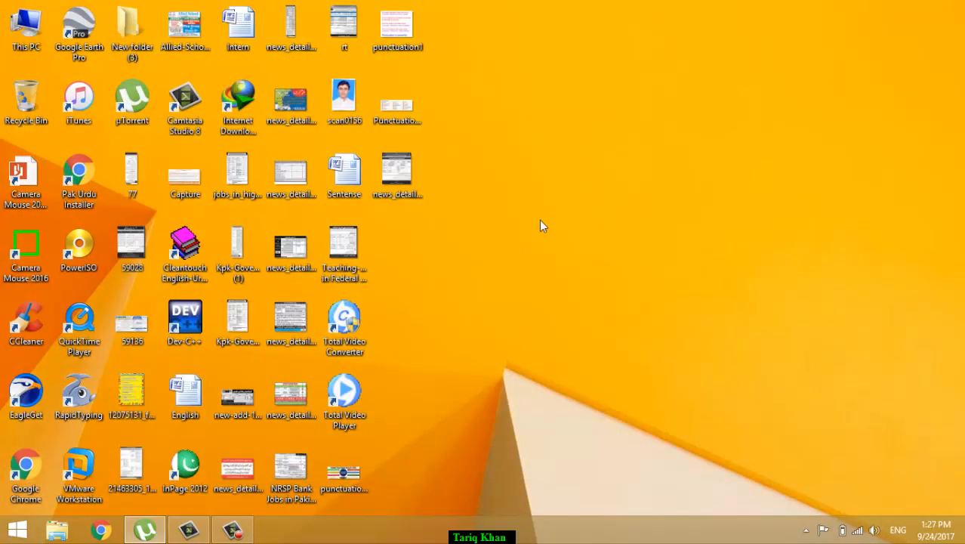
- Launch Paint from the Run dialog with the command pbrush
key("super+r")
type("pbr")
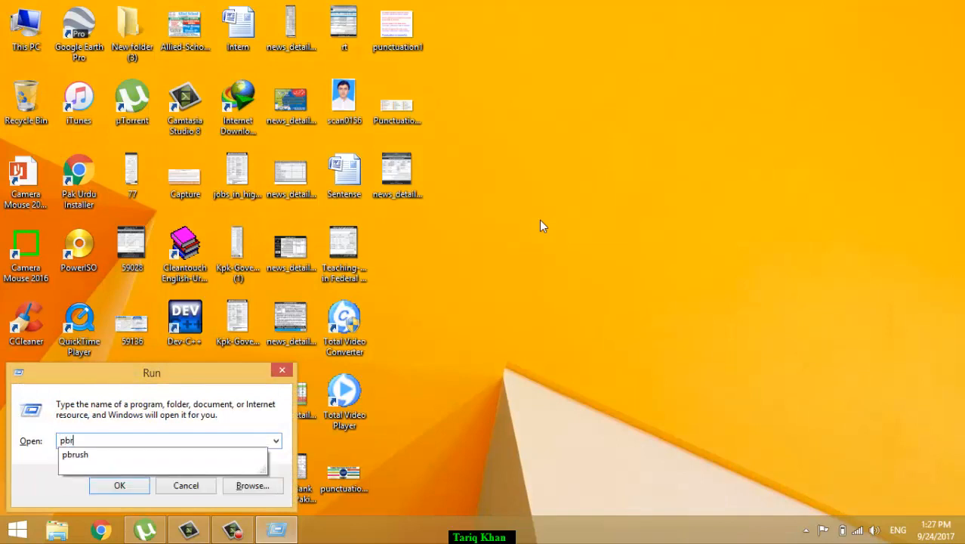
type("ush")
key("Return")
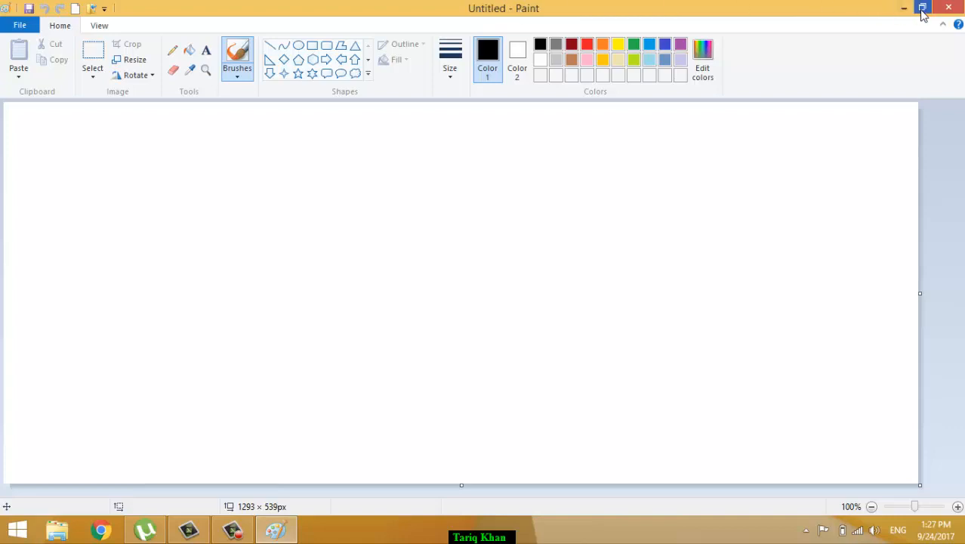
- Replace the New shortcut with Print on the Quick Access Toolbar and try out the Print shortcut without printing
left_click(105, 9)
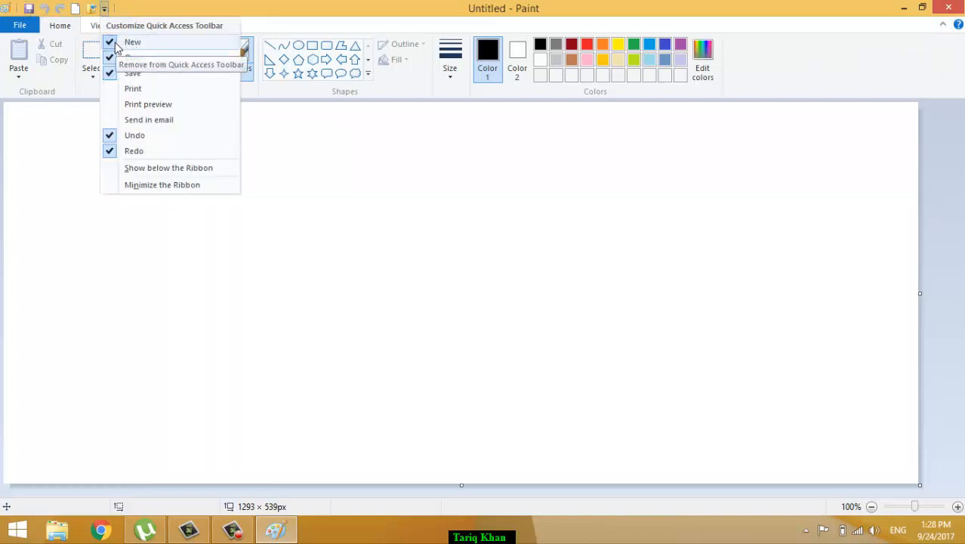
left_click(117, 43)
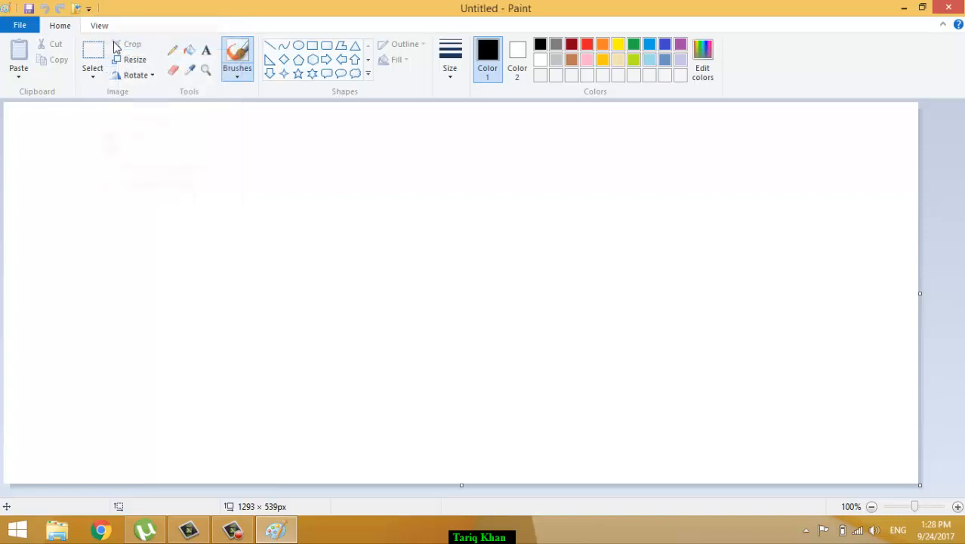
left_click(87, 9)
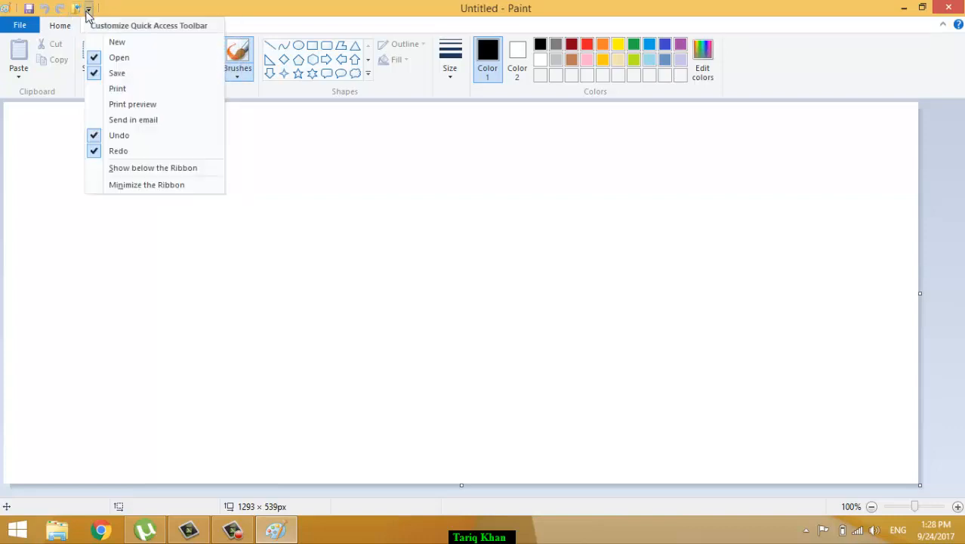
left_click(117, 89)
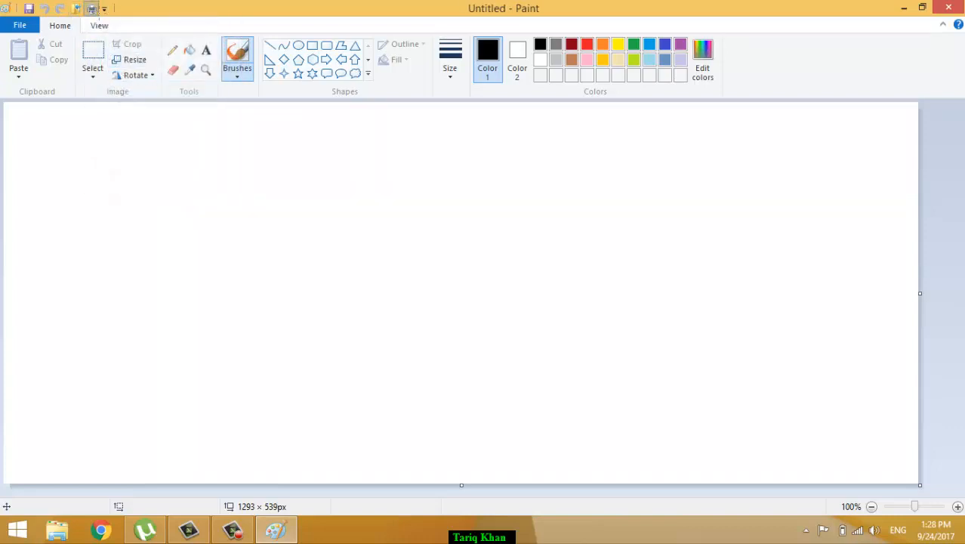
left_click(92, 9)
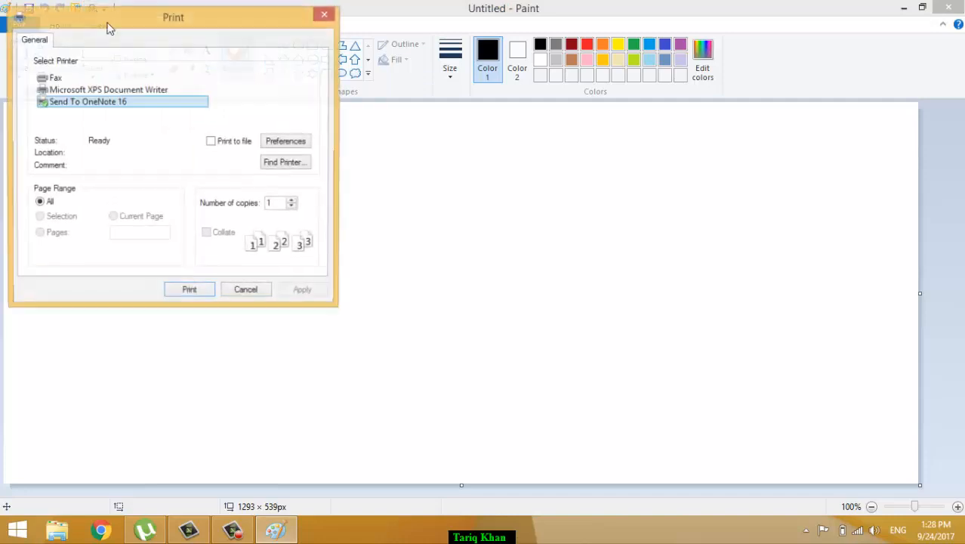
left_click(325, 14)
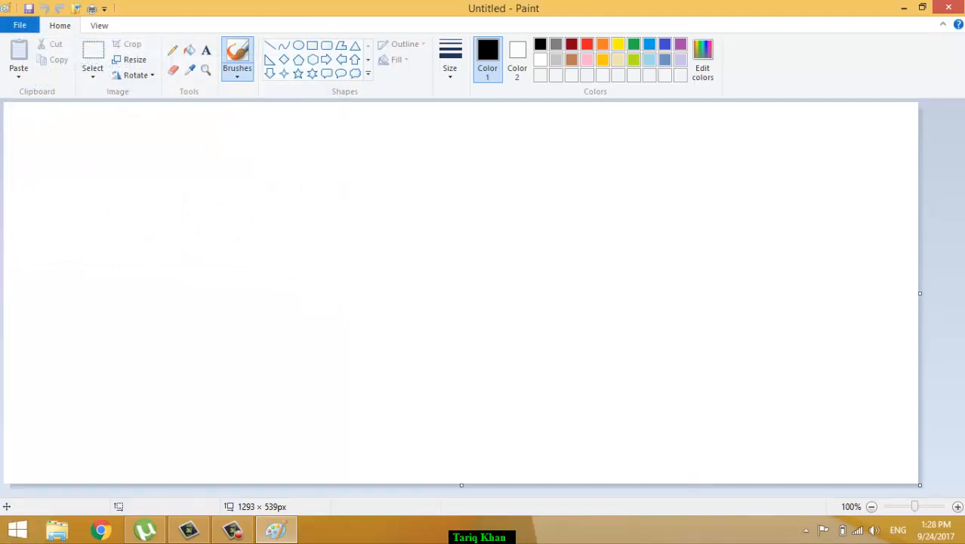
- Start a new blank picture
left_click(18, 26)
left_click(570, 328)
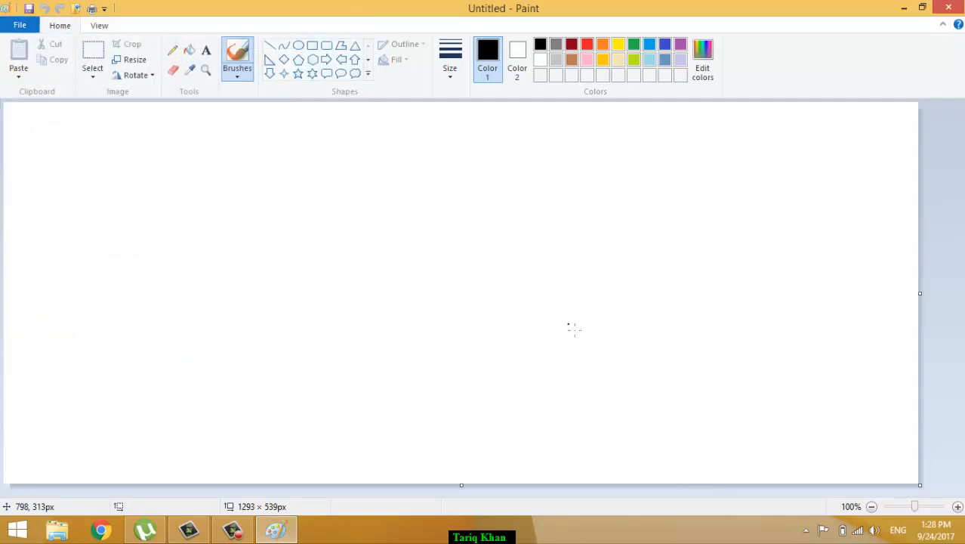
key("alt+f")
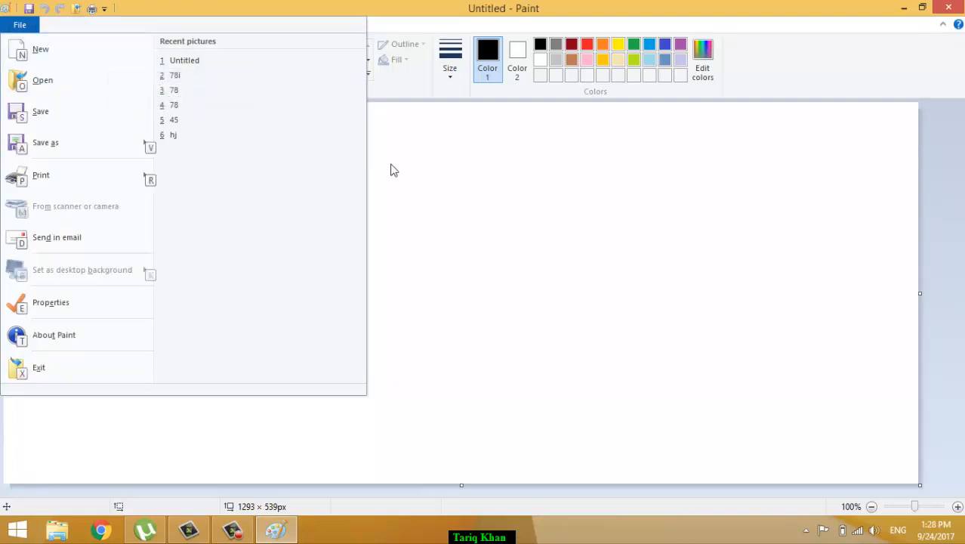
left_click(41, 50)
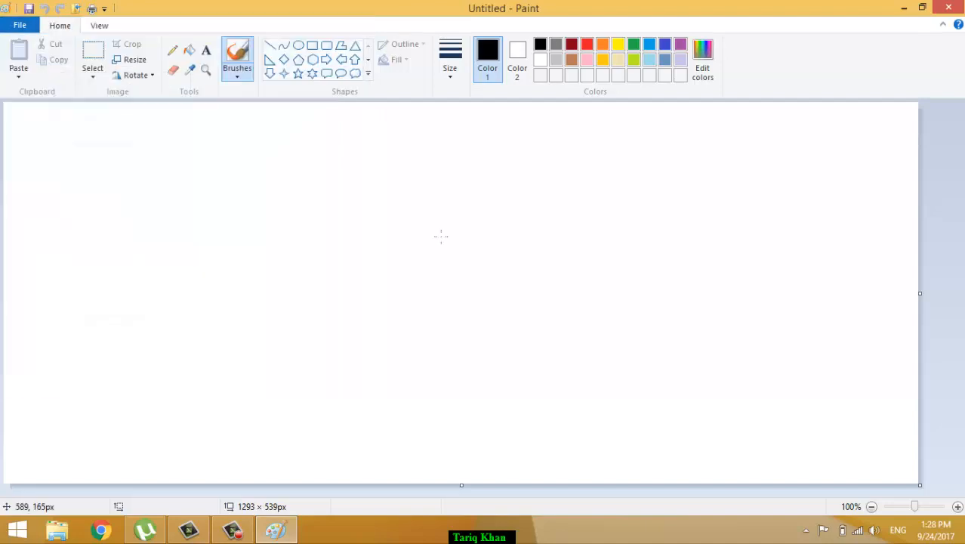
- Draw a five-point star about 128 × 161 px on the upper-left canvas, and start a new picture without saving it
left_click(297, 73)
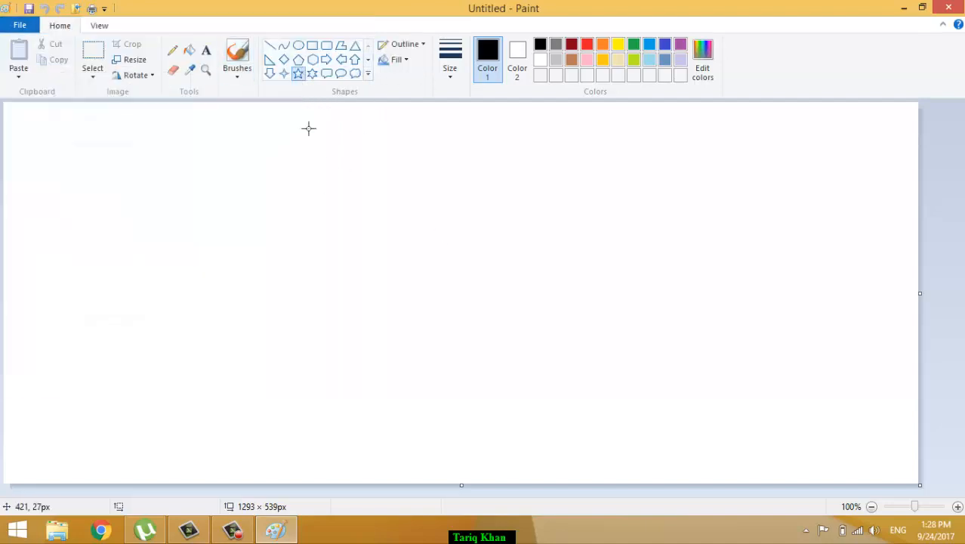
left_click_drag(302, 121, 212, 234)
left_click(30, 23)
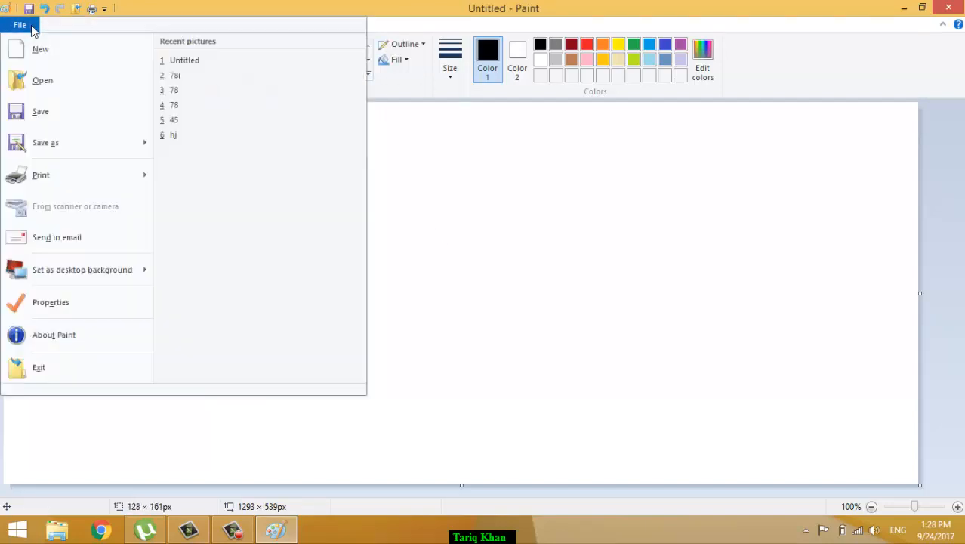
left_click(39, 50)
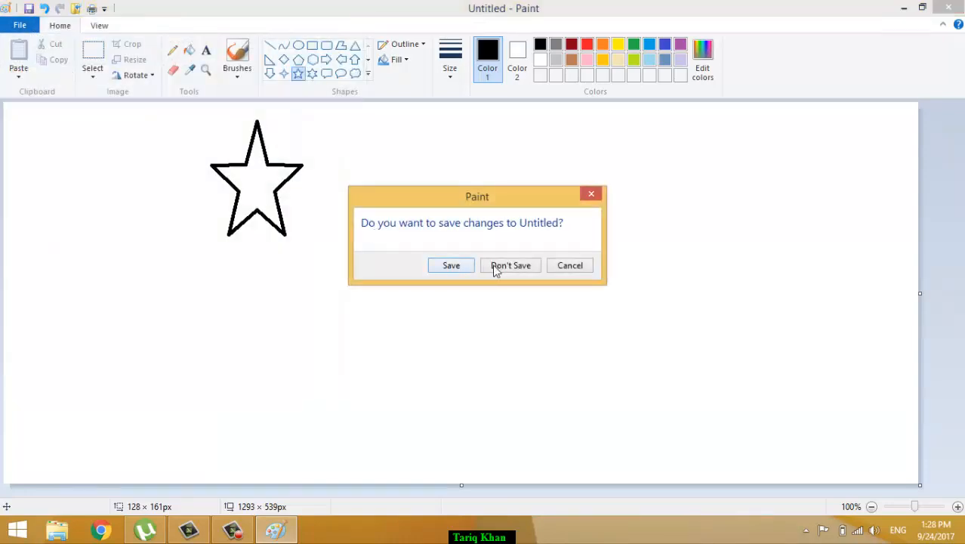
left_click(510, 266)
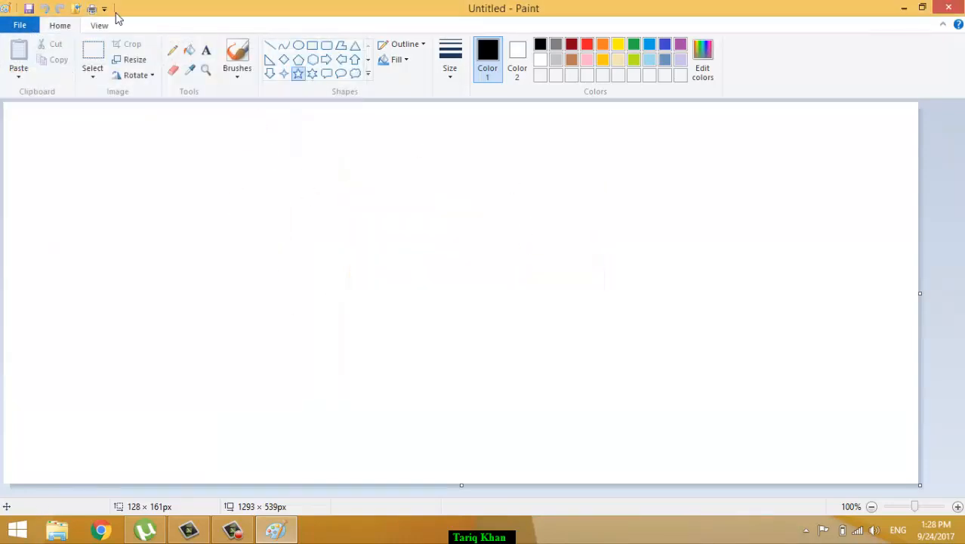
- Save the blank picture to the Desktop as a PNG named 34
left_click(20, 27)
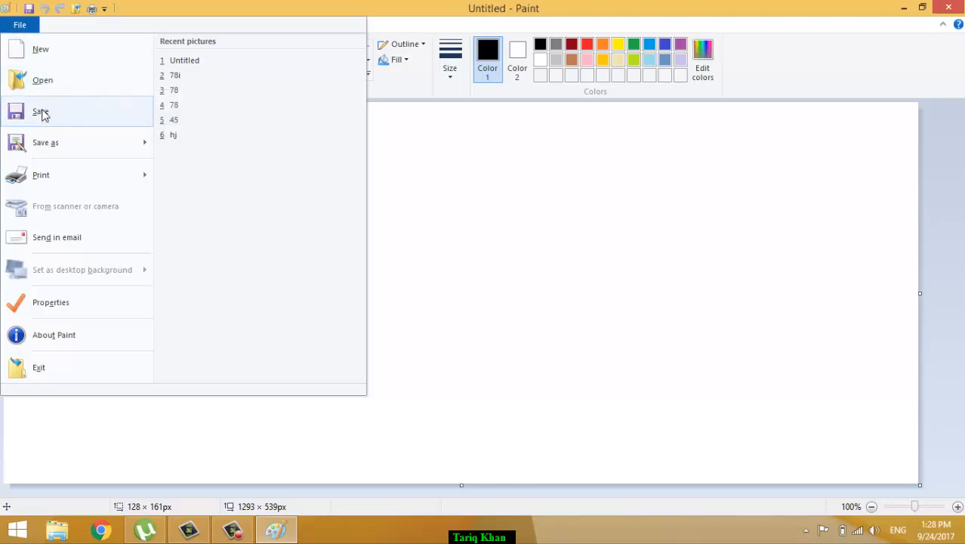
left_click(42, 112)
left_click(306, 178)
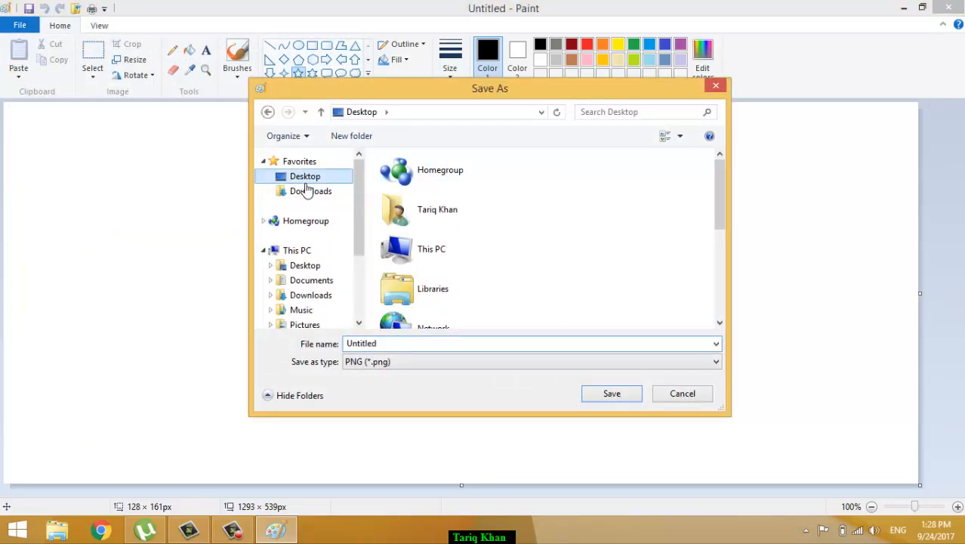
left_click(384, 343)
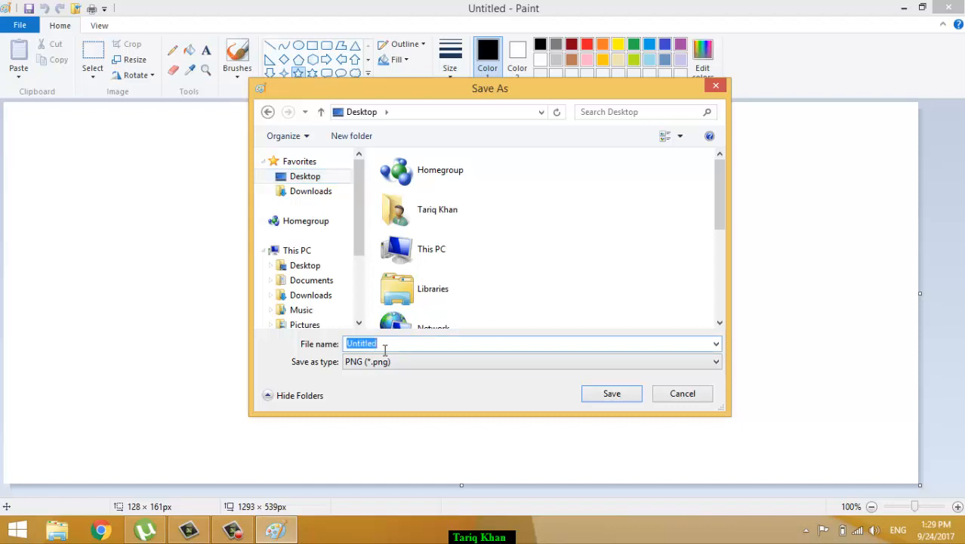
type("34")
left_click(612, 398)
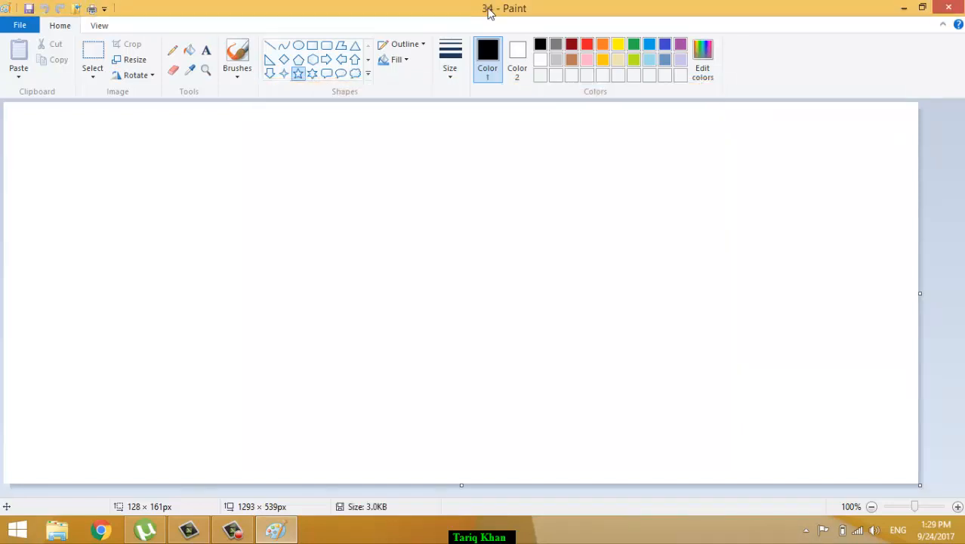
- Start another blank picture, and reopen the saved PNG picture 34 from the Desktop
left_click(21, 28)
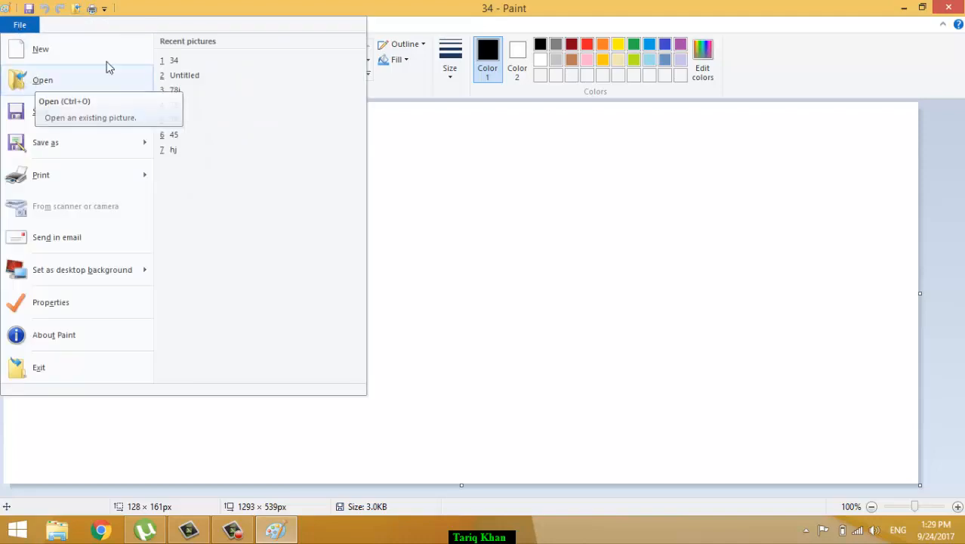
left_click(66, 62)
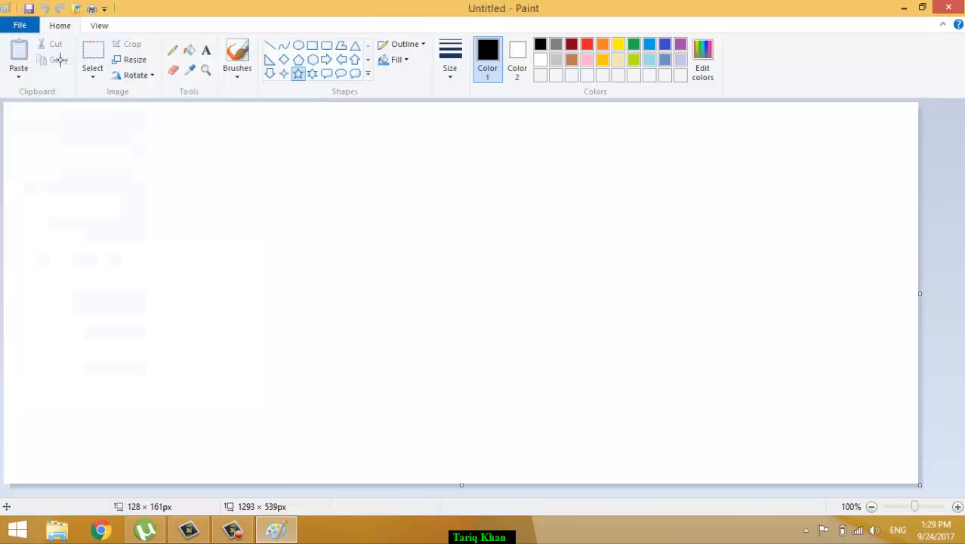
left_click(20, 27)
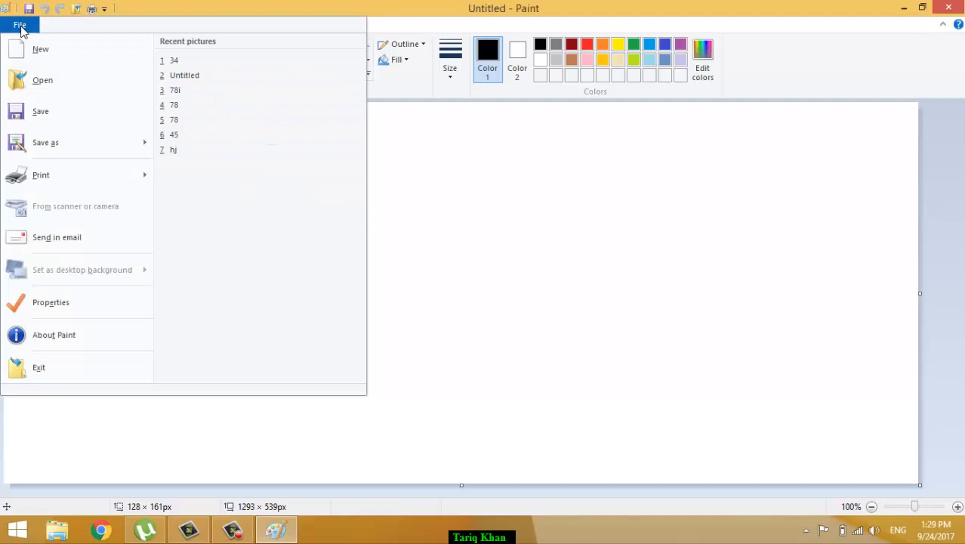
left_click(41, 80)
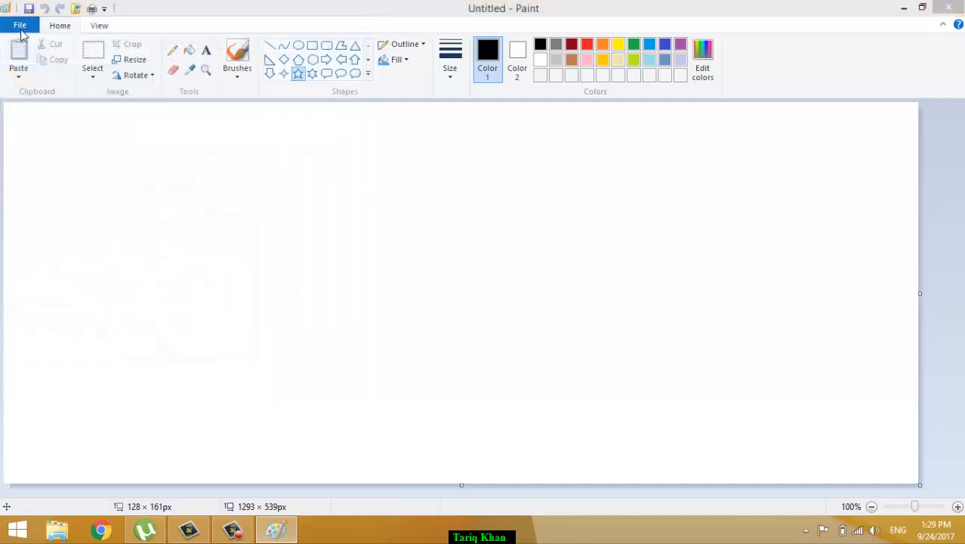
left_click(411, 286)
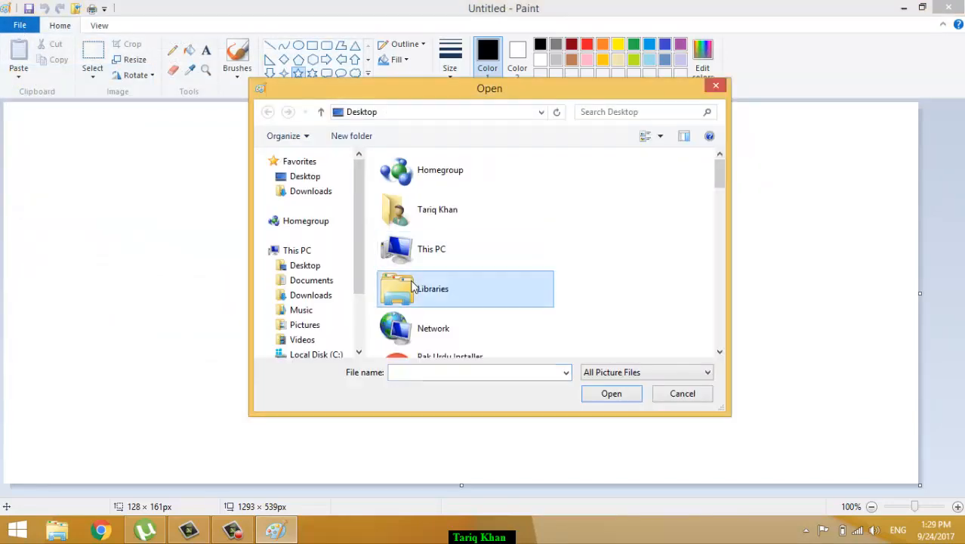
key("Down")
key("Down")
key("Down")
key("Down")
key("Down")
key("Down")
key("Down")
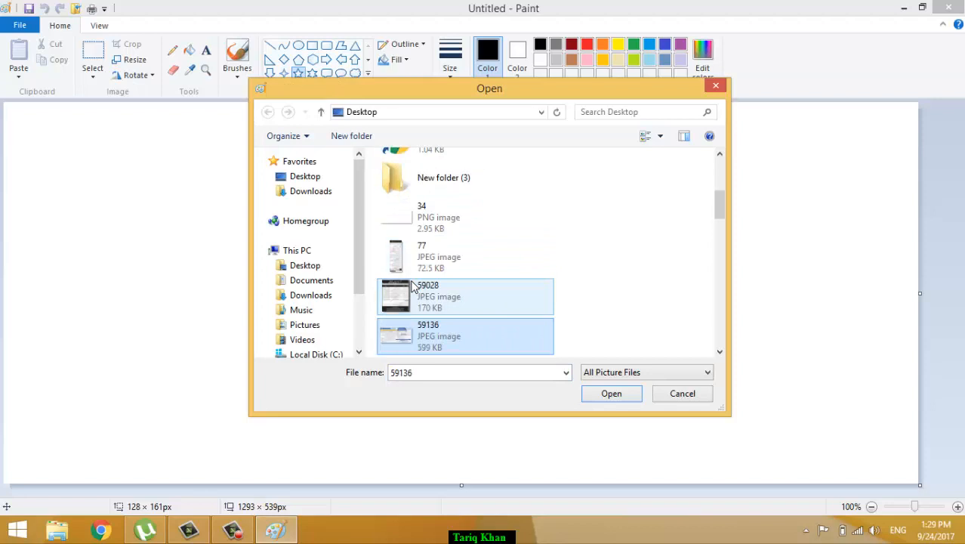
left_click(411, 223)
left_click(615, 400)
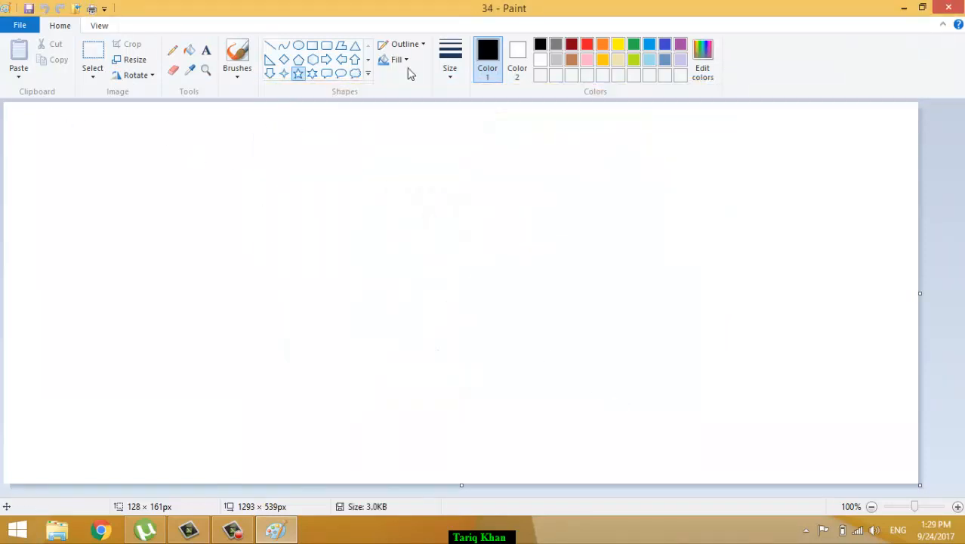
- Begin saving picture 34 as a JPEG on the Desktop, and cancel without saving
left_click(31, 23)
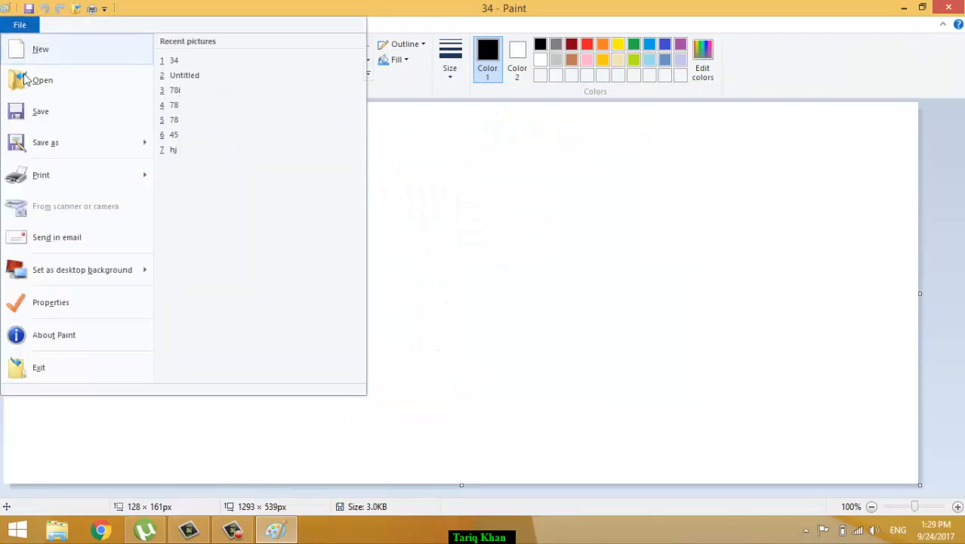
mouse_move(38, 146)
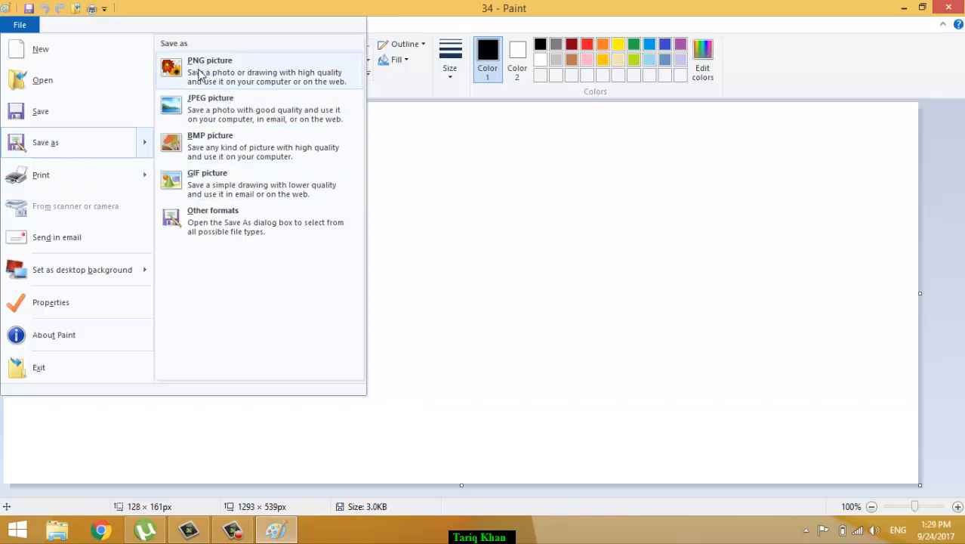
left_click(214, 111)
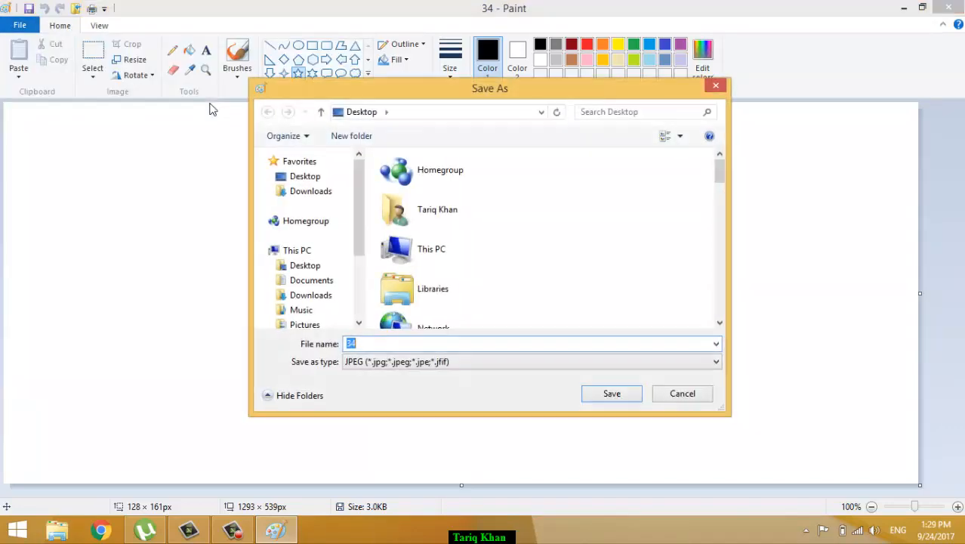
left_click(306, 176)
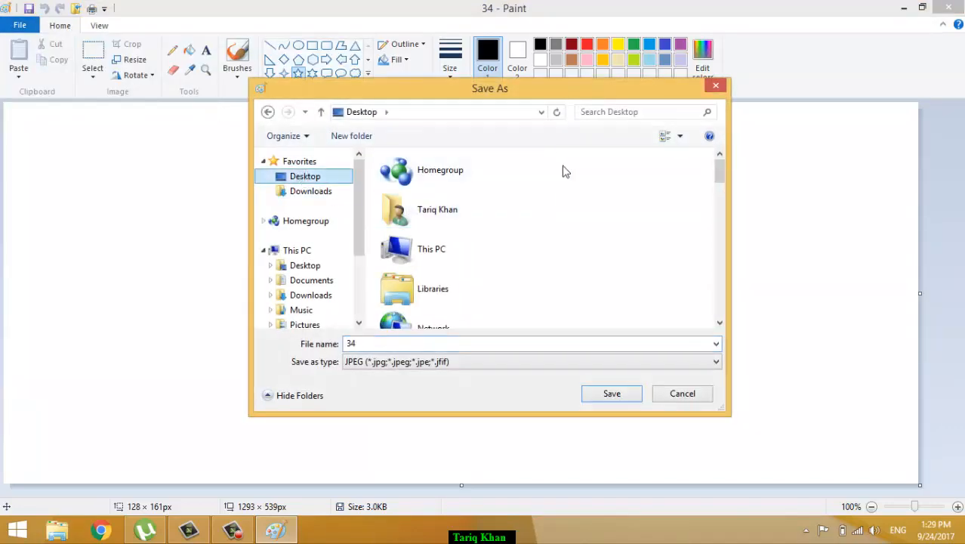
left_click(716, 86)
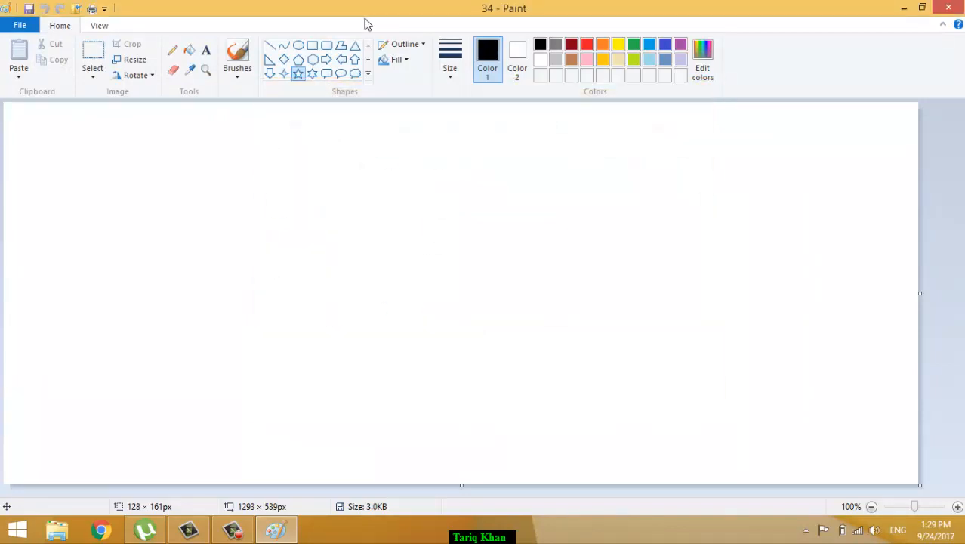
- Draw a hexagon about 180 × 93 px on the left half of the canvas and fill it with black
left_click(314, 72)
left_click_drag(312, 194, 183, 259)
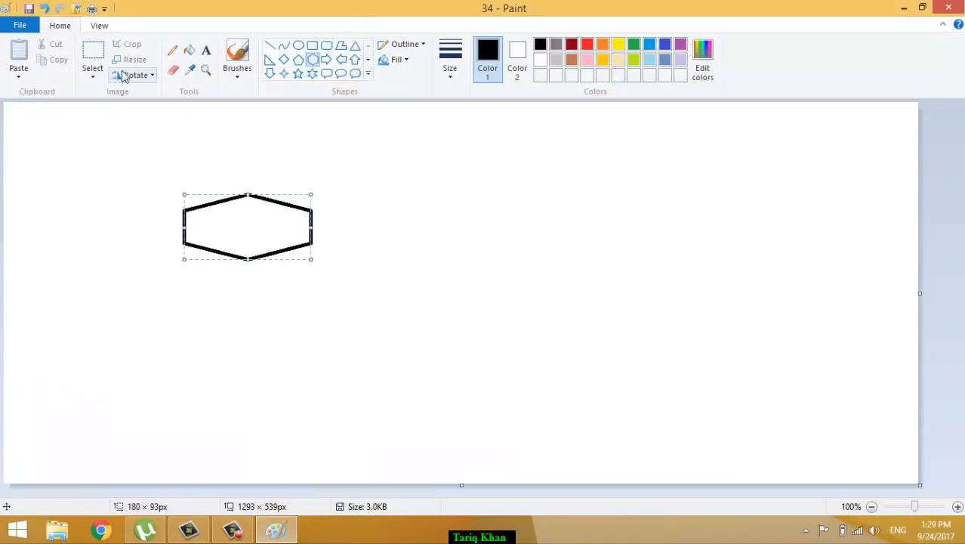
left_click(189, 51)
left_click(254, 239)
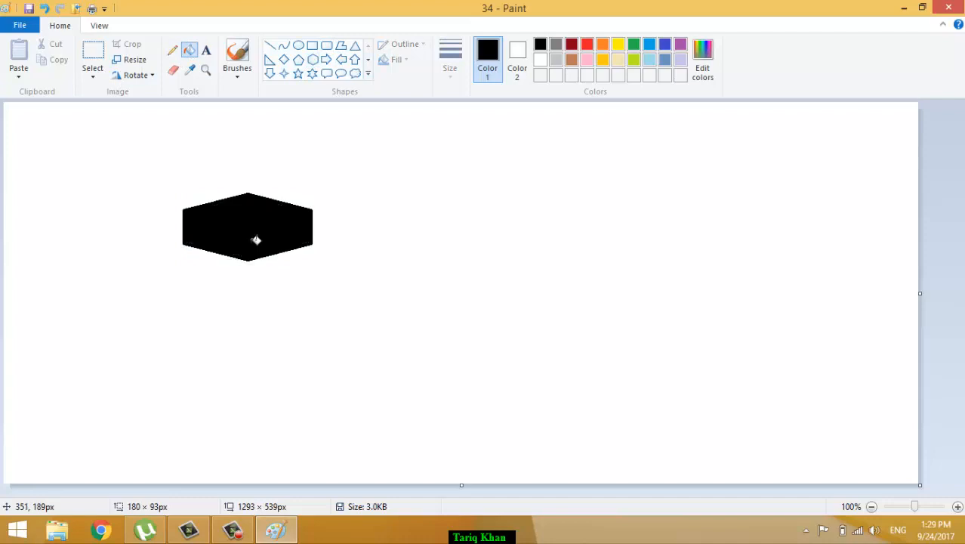
- Save the picture with the black hexagon to the Desktop as a JPEG named 34
left_click(18, 24)
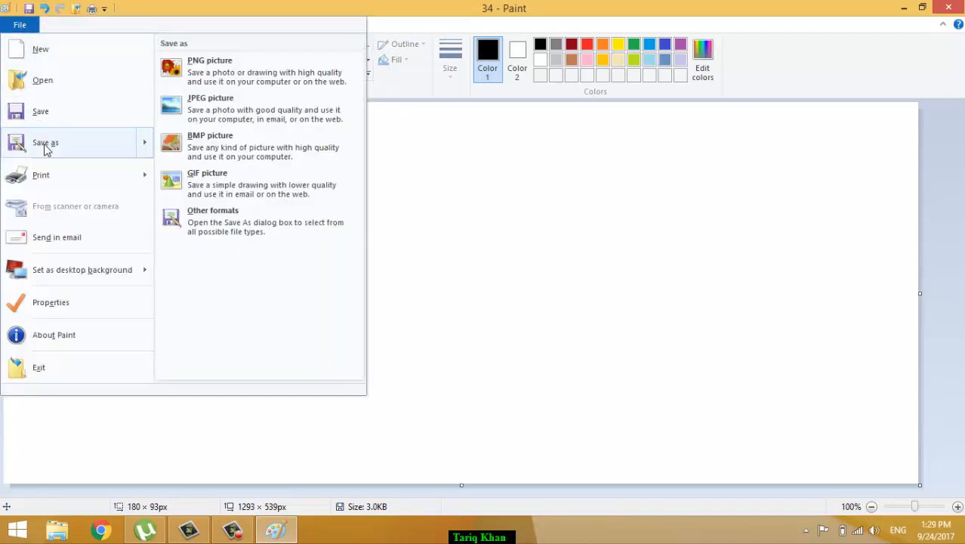
left_click(231, 119)
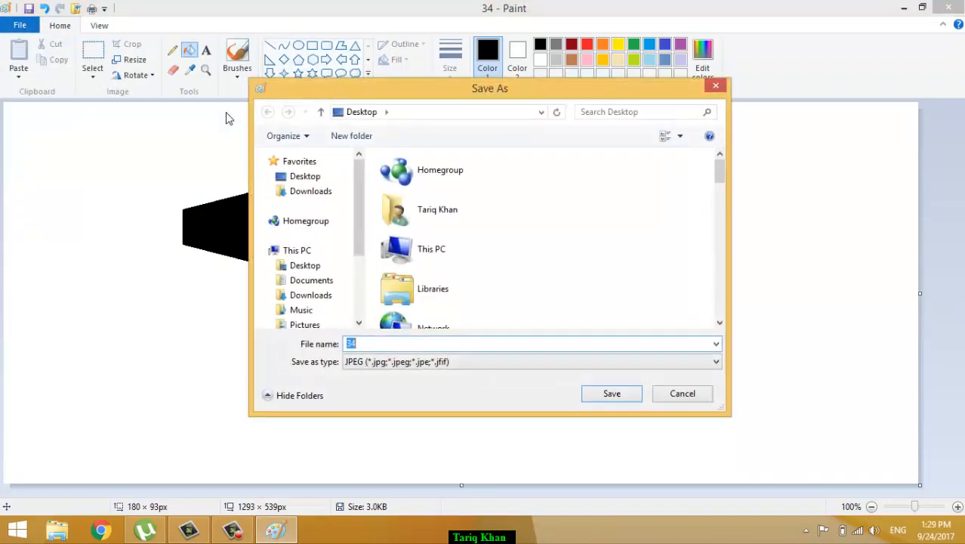
left_click(318, 178)
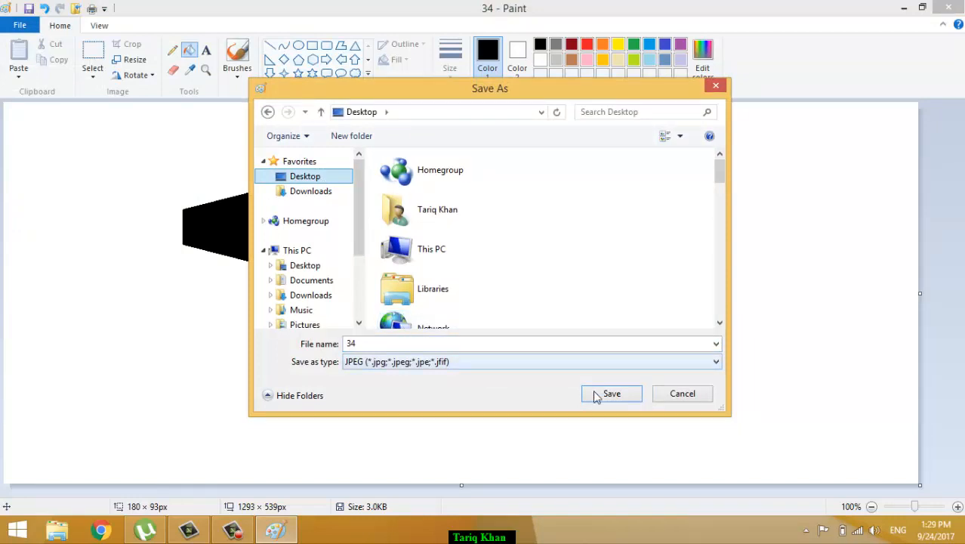
left_click(611, 394)
- Save another copy of the picture as a BMP on the Desktop under the name 34
left_click(31, 26)
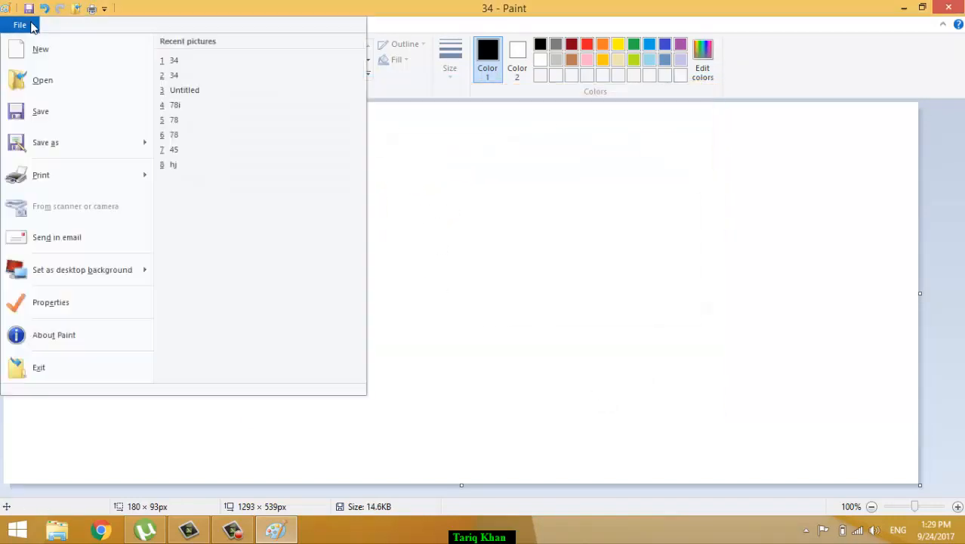
mouse_move(50, 148)
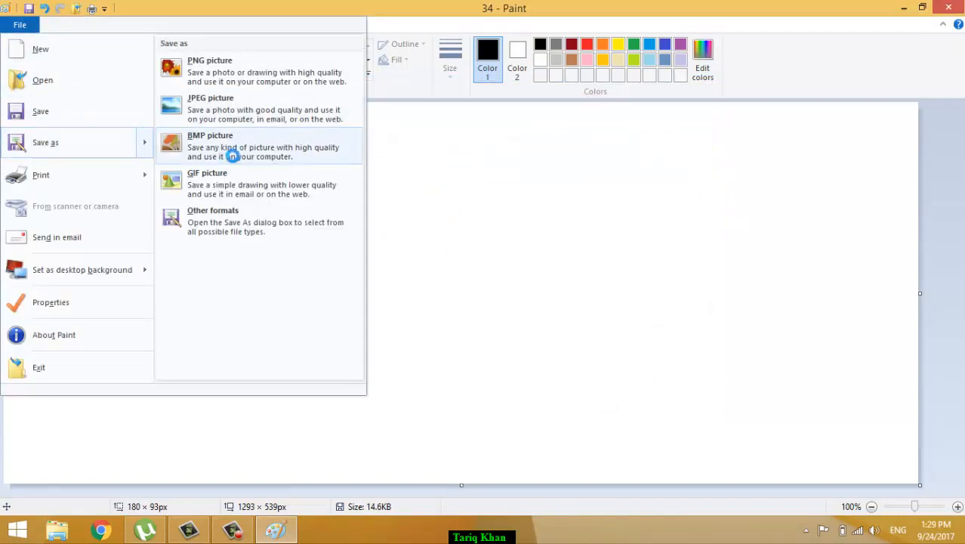
left_click(232, 156)
left_click(611, 394)
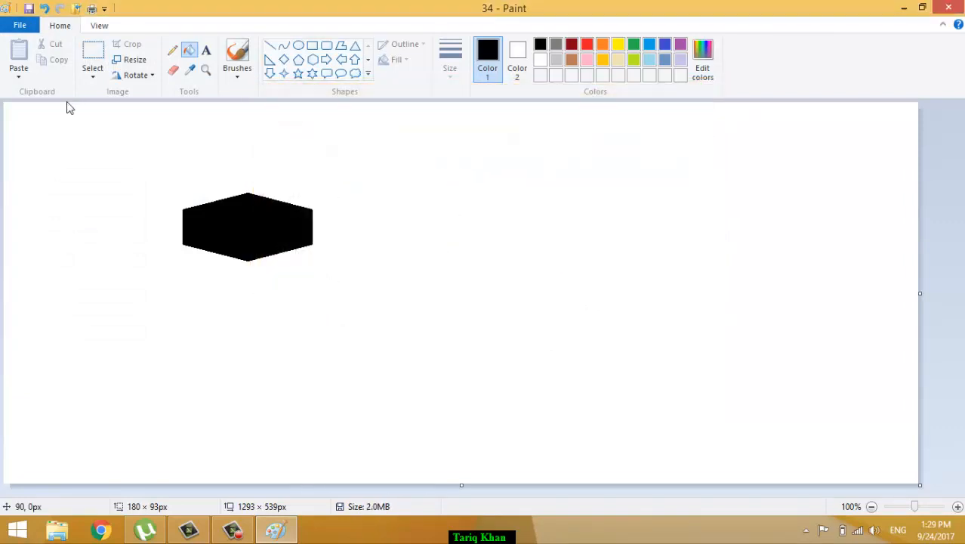
- Save a GIF copy of the picture named 34 on the Desktop, accepting the possible color quality reduction
left_click(19, 25)
mouse_move(54, 148)
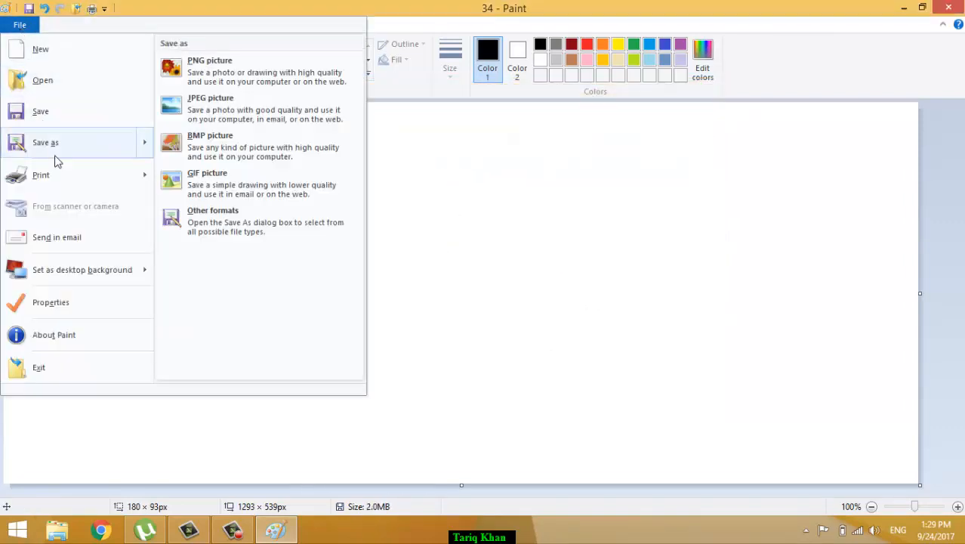
left_click(239, 190)
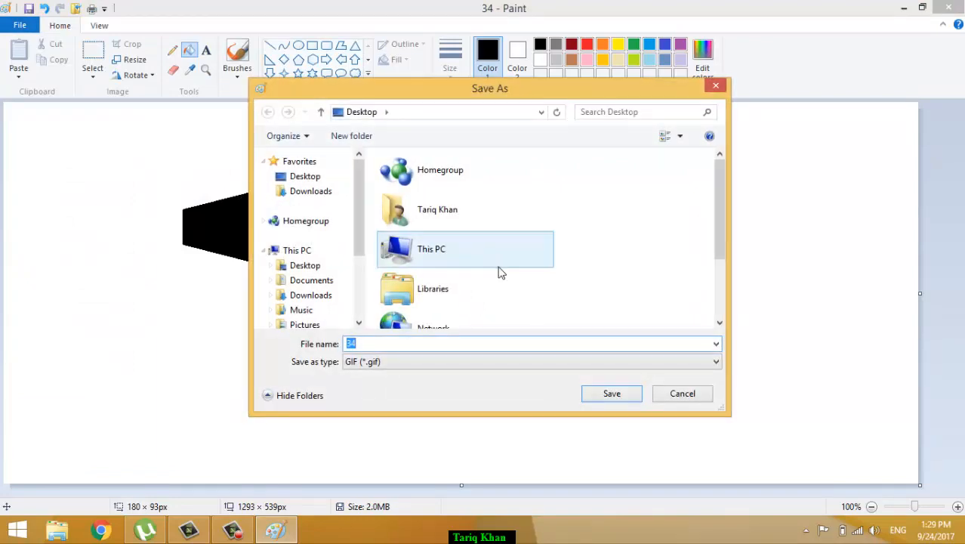
left_click(612, 395)
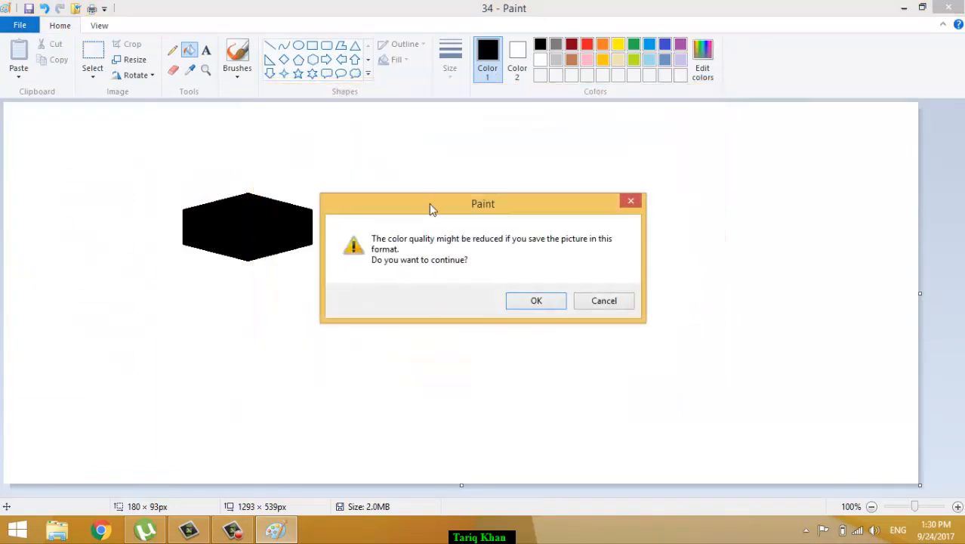
left_click(536, 301)
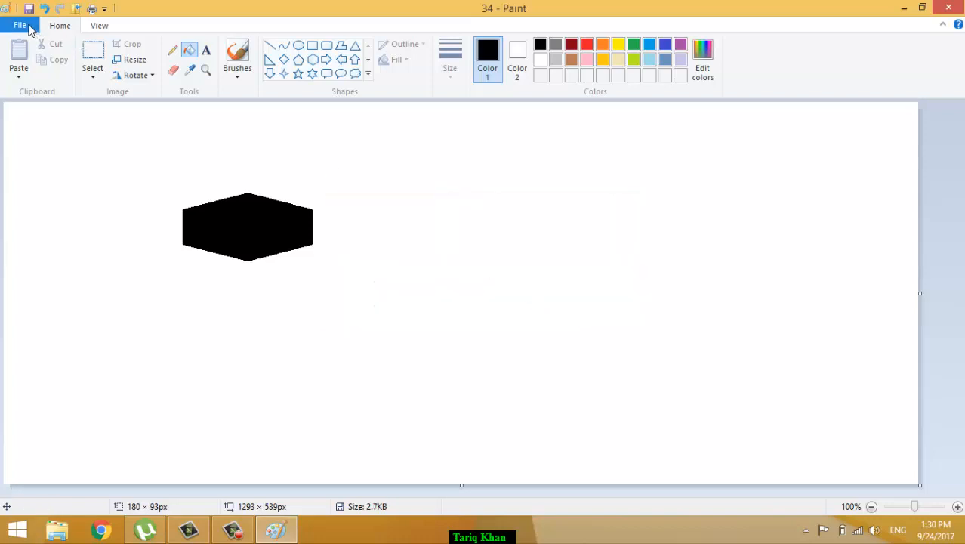
- Save the picture through the other formats option as PNG 34, replacing the existing file, and look at the saved copies on the desktop
left_click(20, 26)
mouse_move(65, 137)
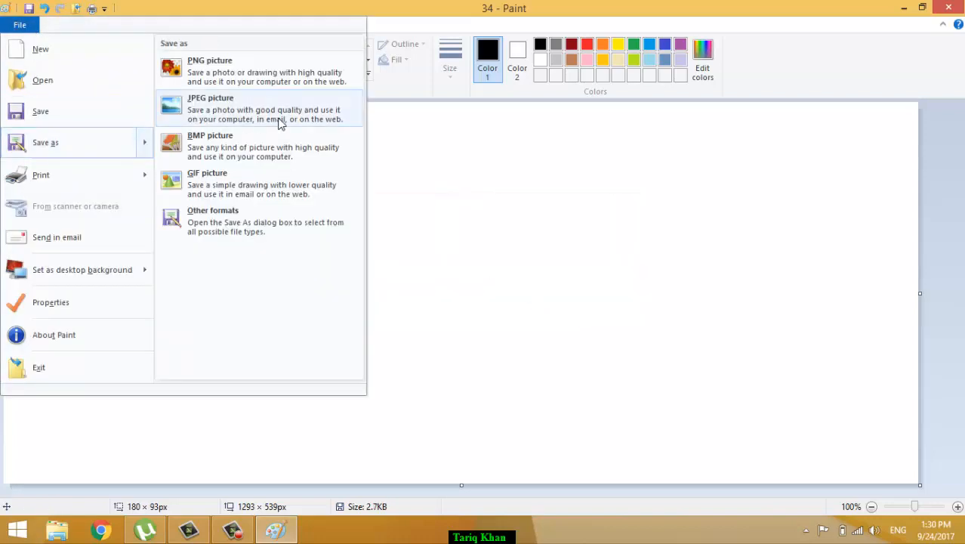
left_click(242, 223)
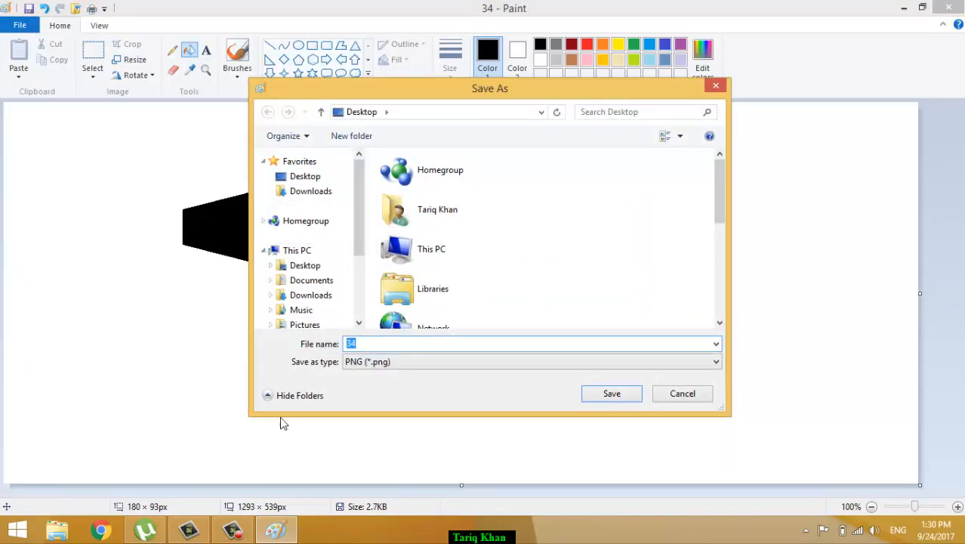
left_click(383, 362)
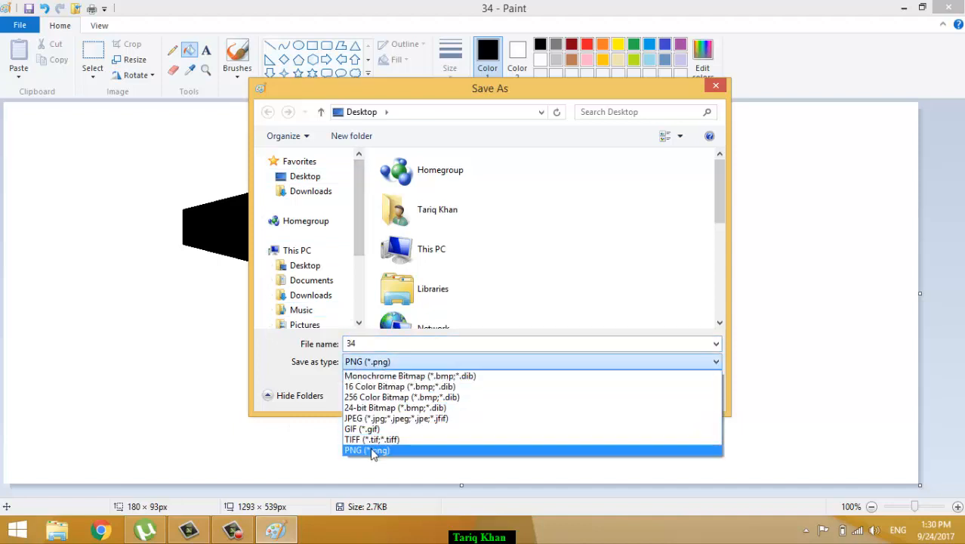
left_click(367, 362)
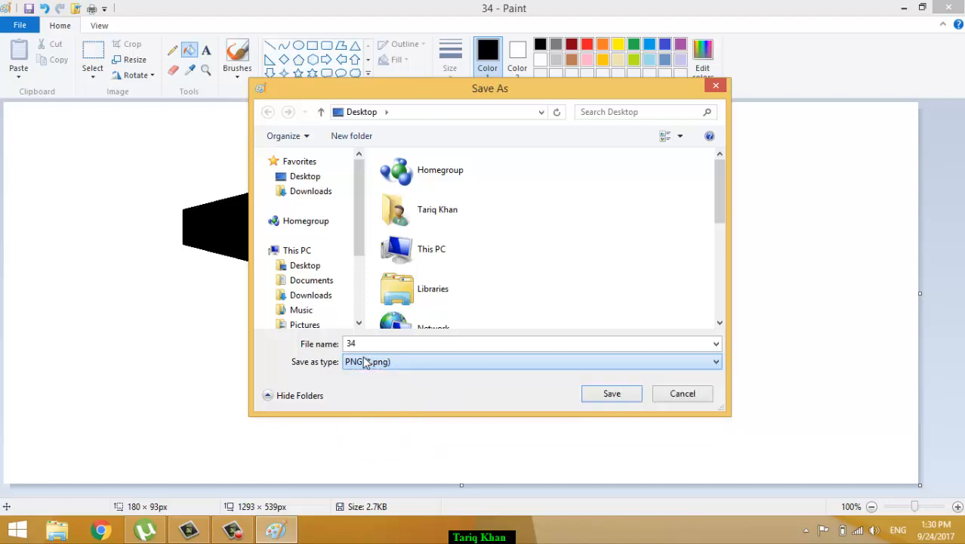
left_click(612, 394)
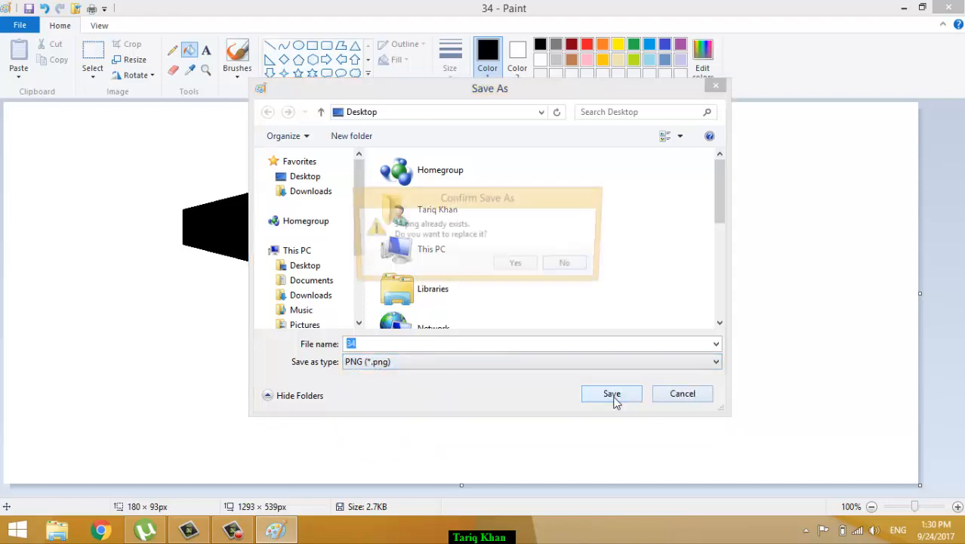
left_click(514, 265)
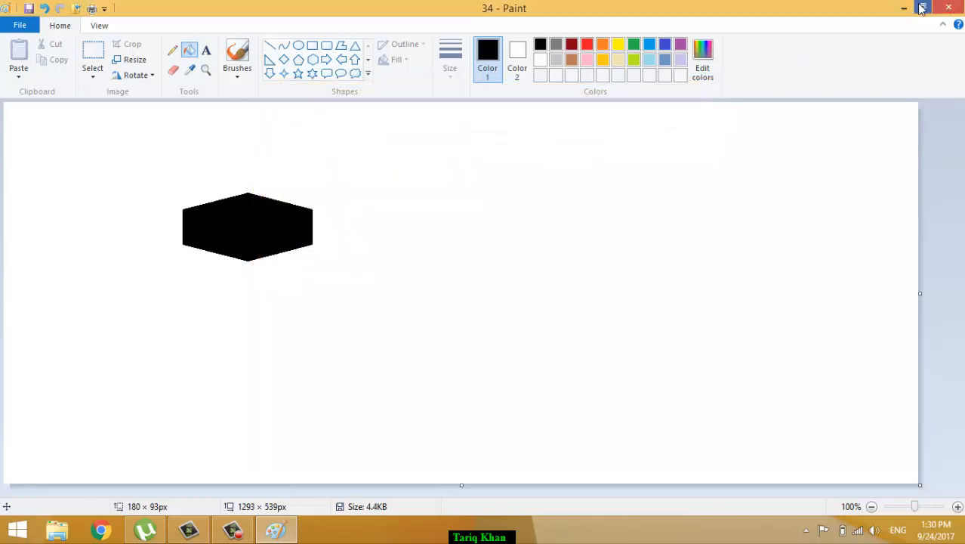
left_click(906, 8)
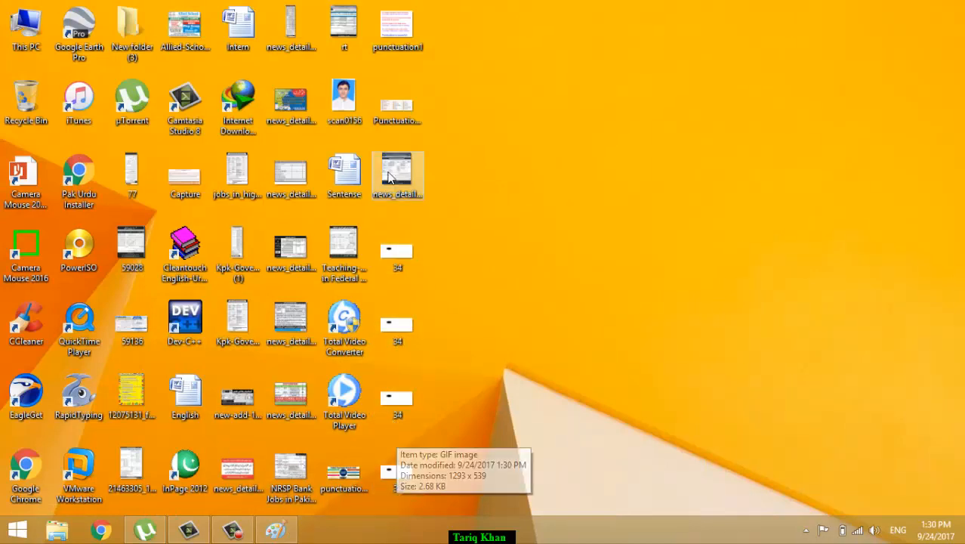
left_click(276, 530)
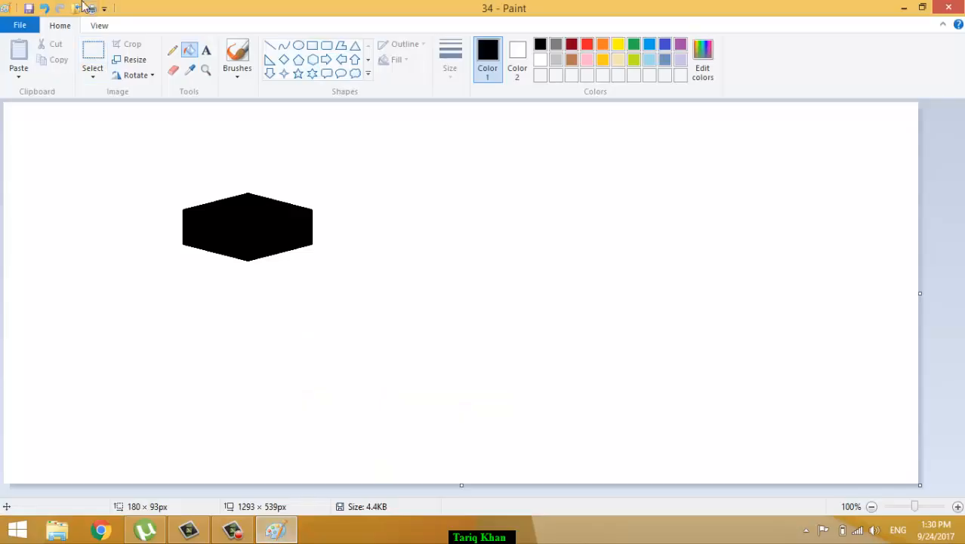
- Examine the print options, including the printer choices, network printer search and number of copies, and cancel without printing
left_click(30, 27)
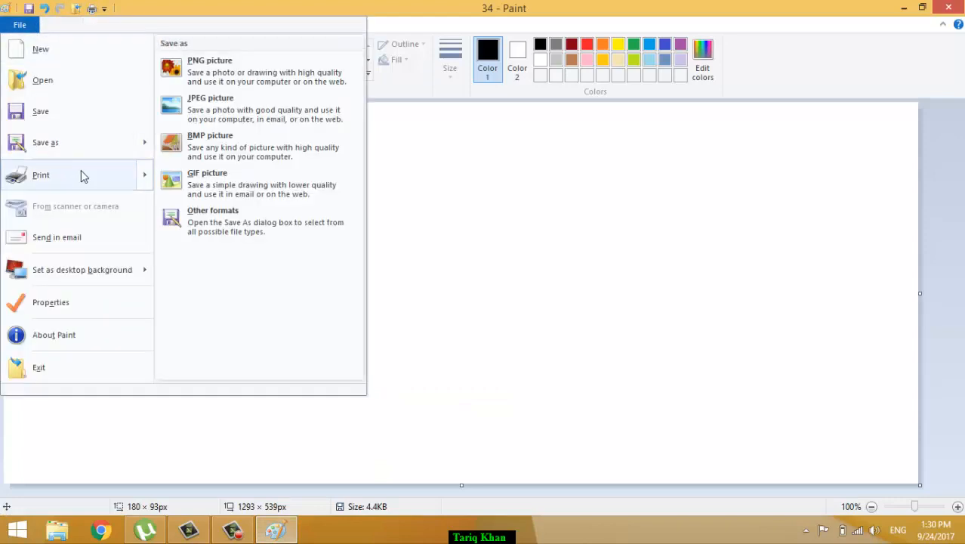
mouse_move(84, 175)
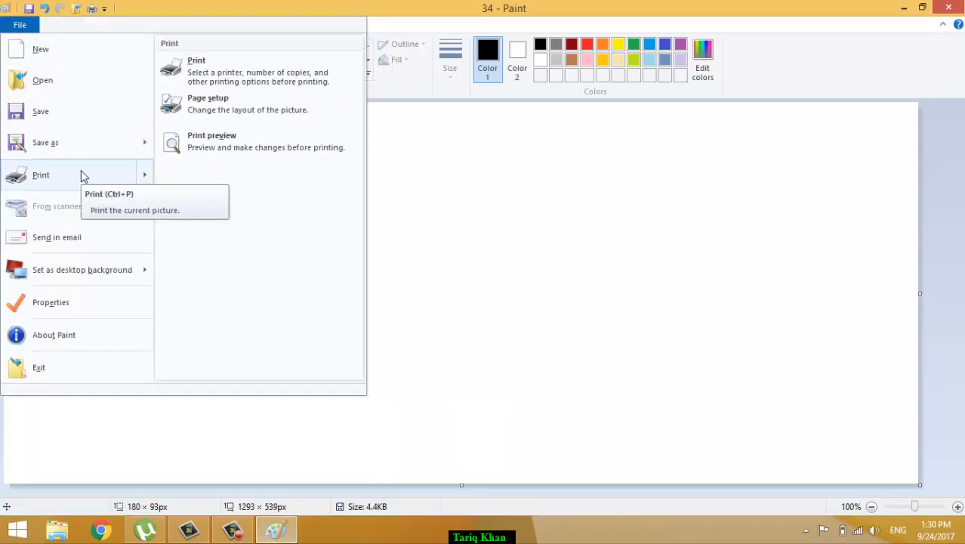
left_click(208, 86)
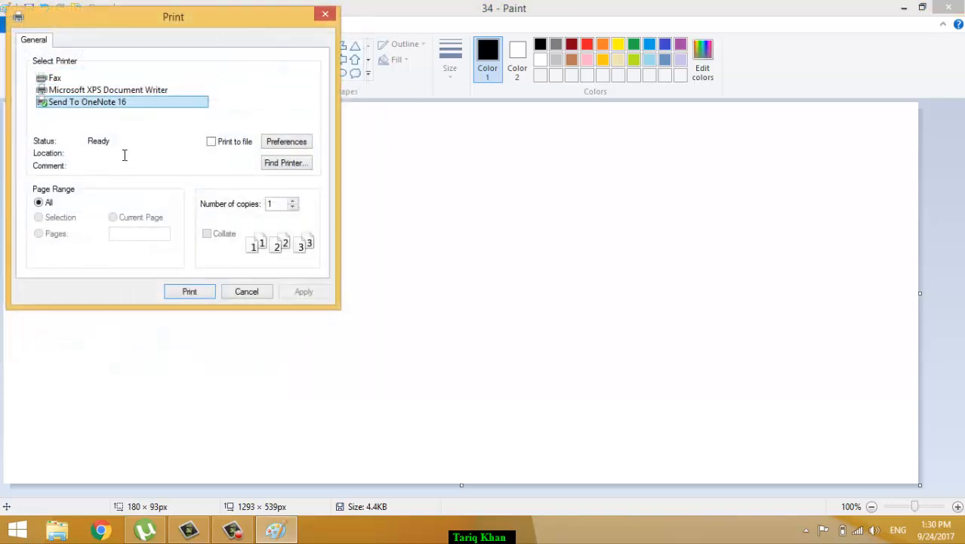
left_click(62, 79)
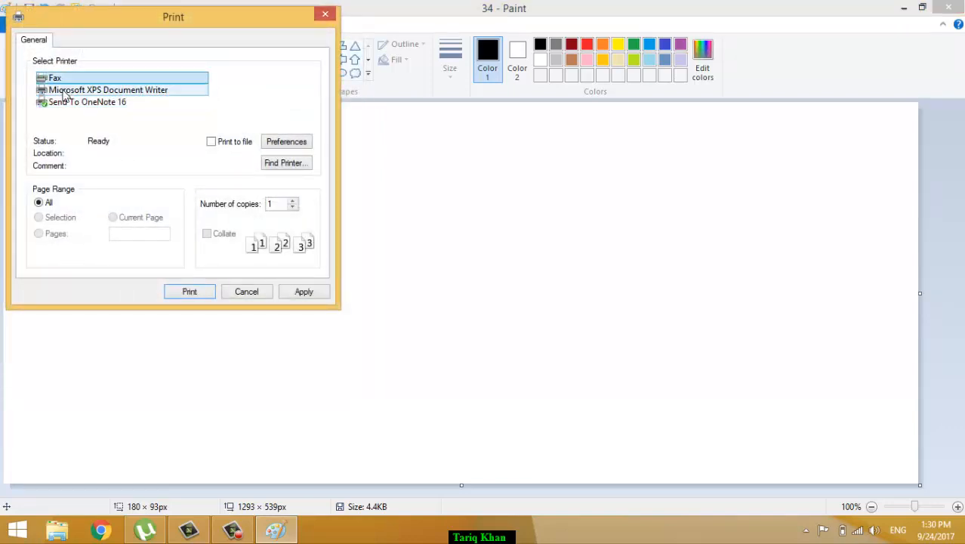
left_click(63, 91)
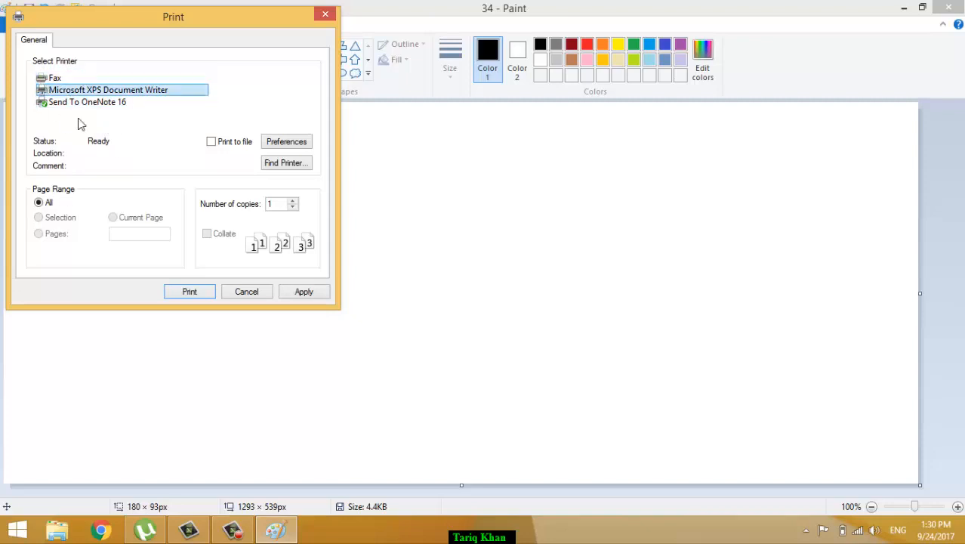
left_click(213, 146)
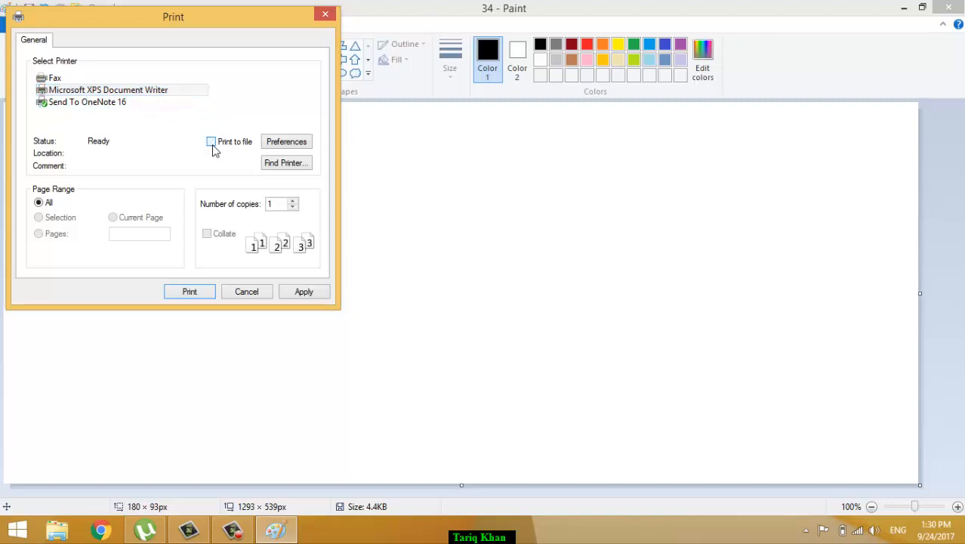
left_click(294, 168)
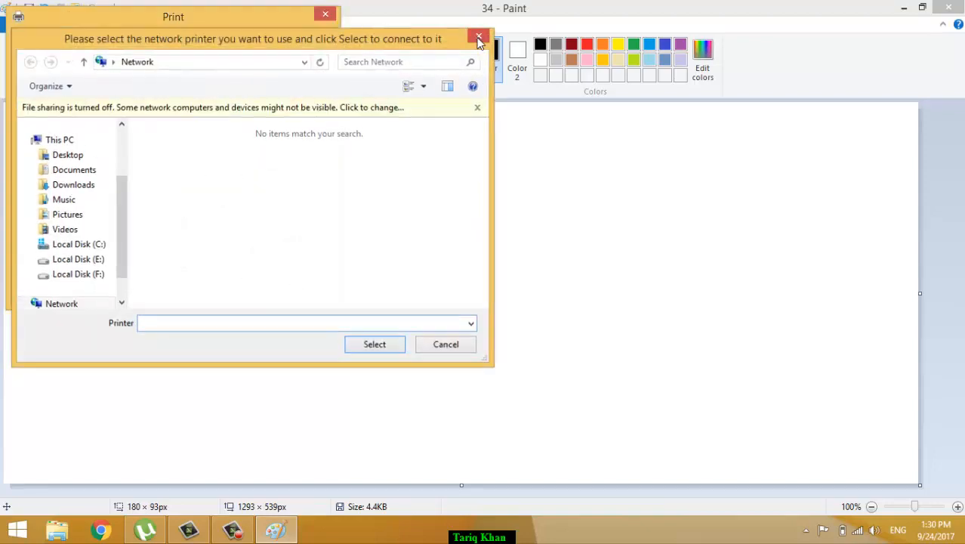
left_click(478, 35)
left_click(281, 205)
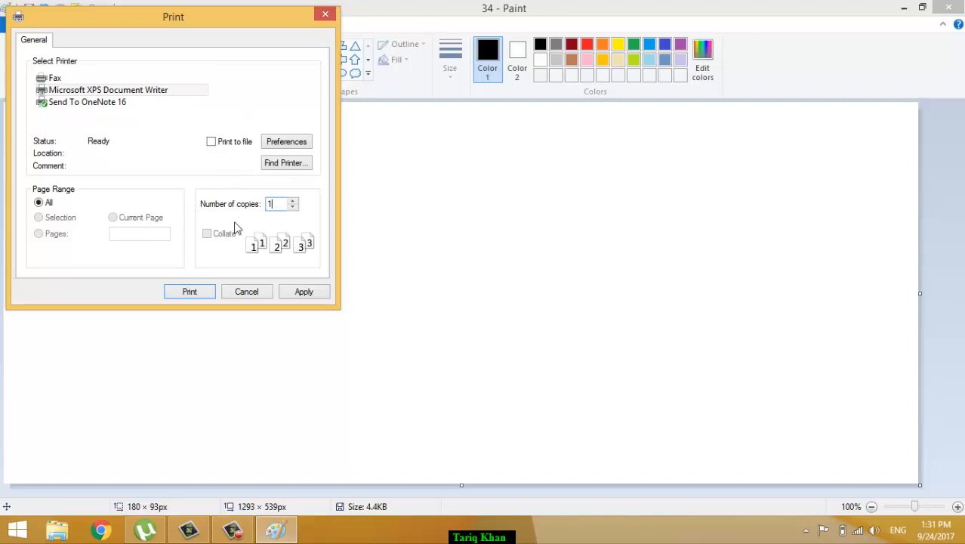
left_click(253, 298)
- Set up the print page as A4 in landscape orientation, trying the Envelope Monarch size and portrait orientation first
left_click(19, 27)
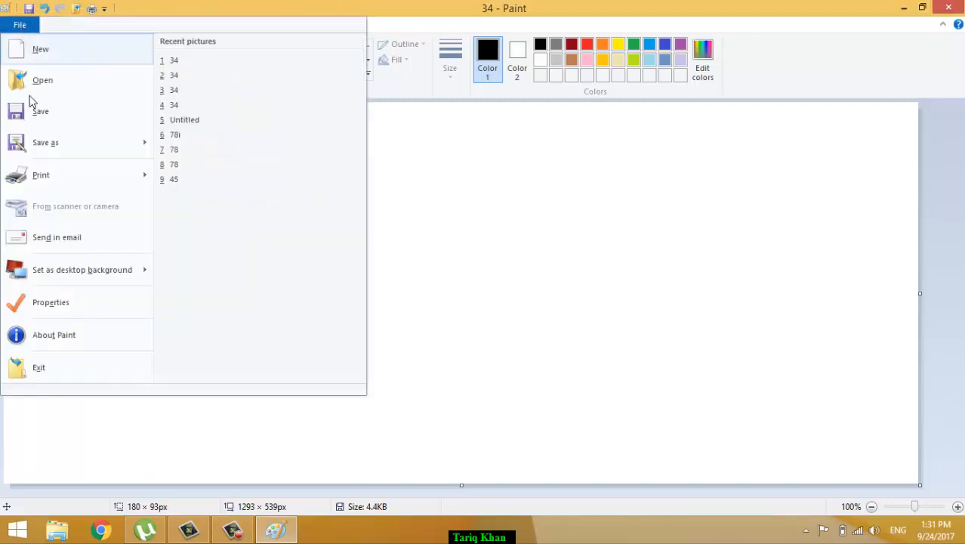
mouse_move(71, 169)
left_click(221, 119)
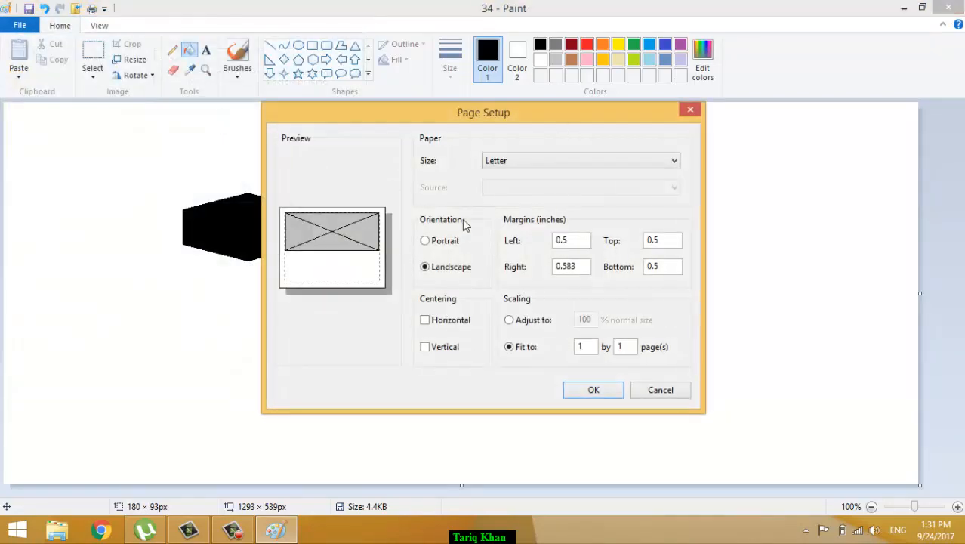
left_click(527, 162)
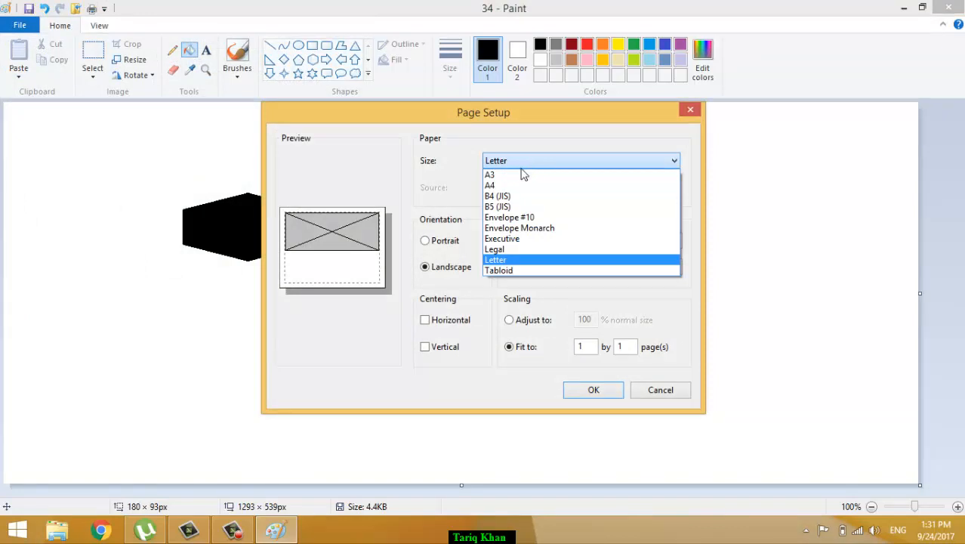
left_click(517, 231)
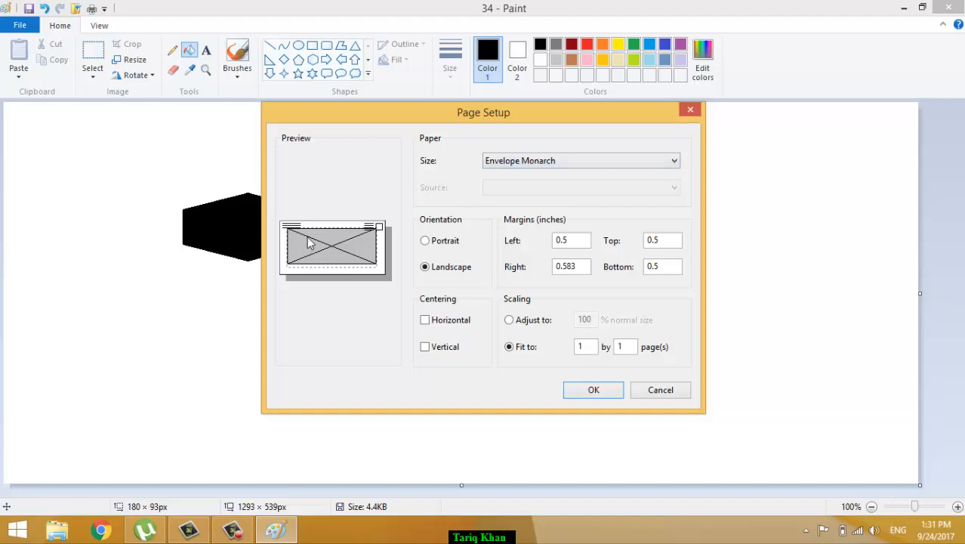
left_click(506, 162)
left_click(499, 185)
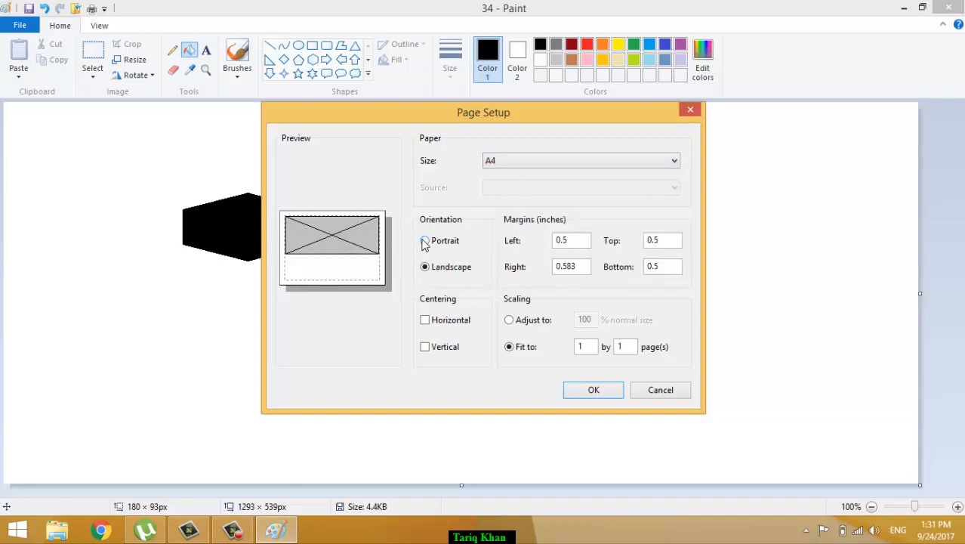
left_click(425, 241)
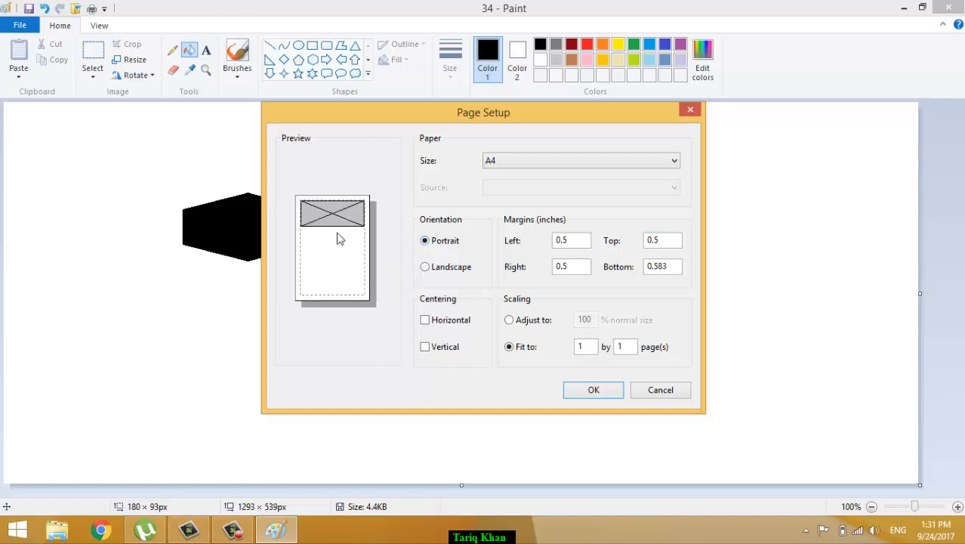
left_click(425, 268)
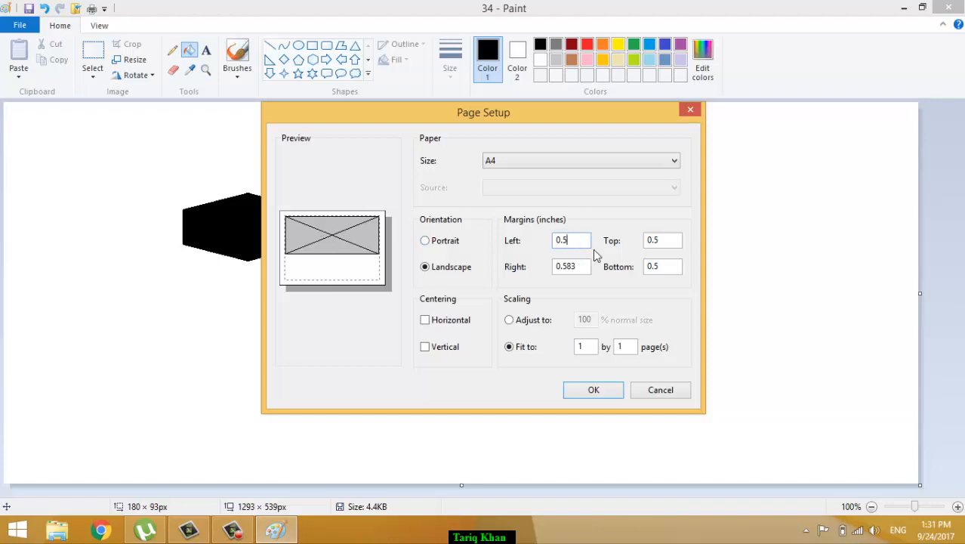
- Set the left page margin to 2 inches
key("BackSpace")
key("BackSpace")
key("BackSpace")
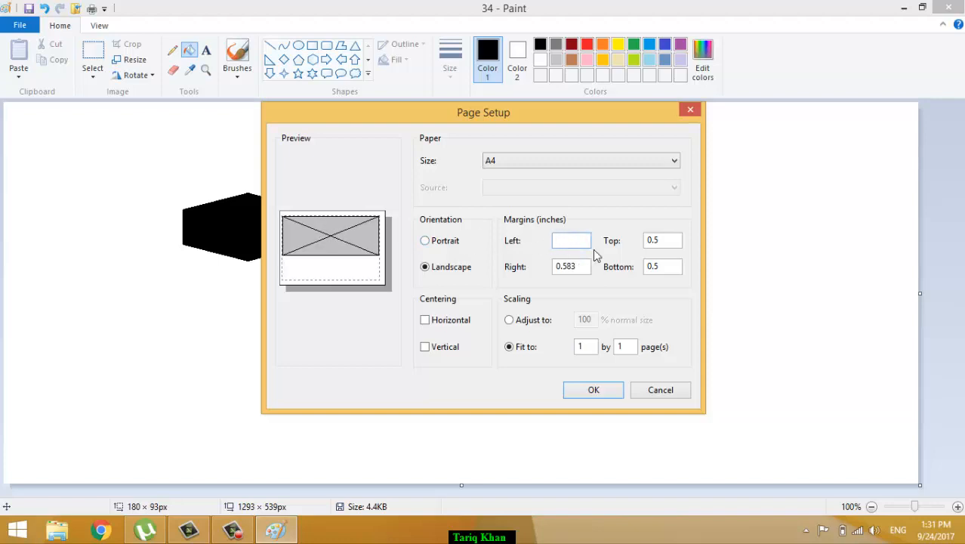
type("2")
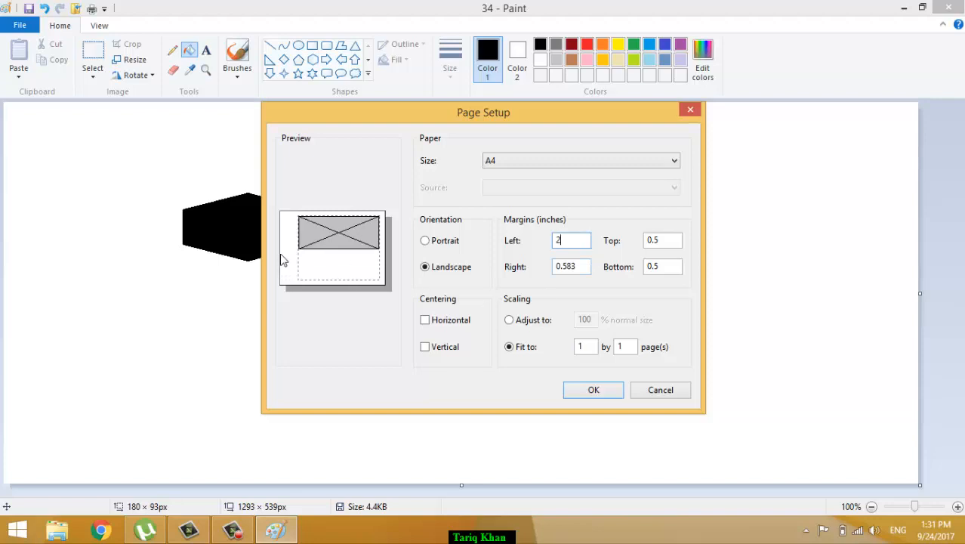
- Set the page margins to 0.196 inches left, 1 inch top, 2 inches right and 2 inches bottom
key("BackSpace")
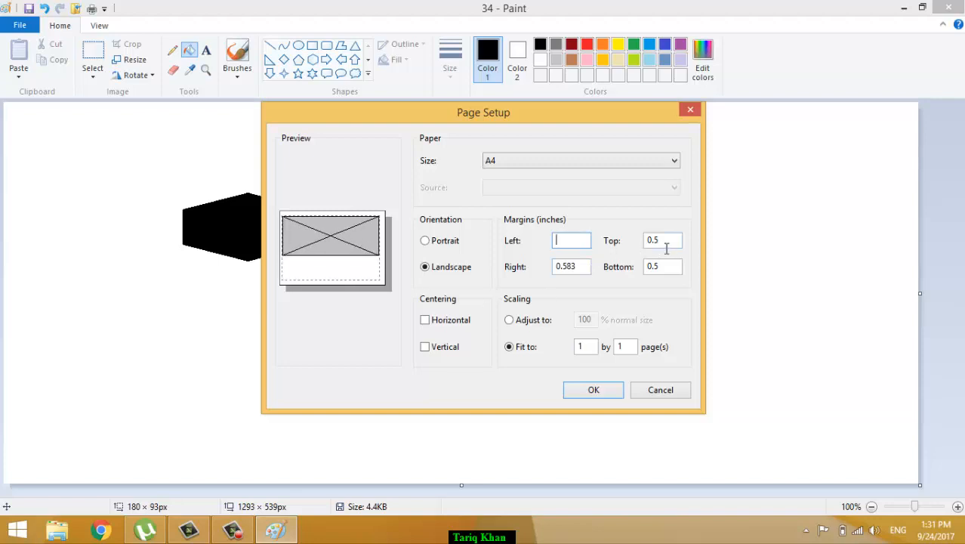
type("0.196")
key("Tab")
type("1")
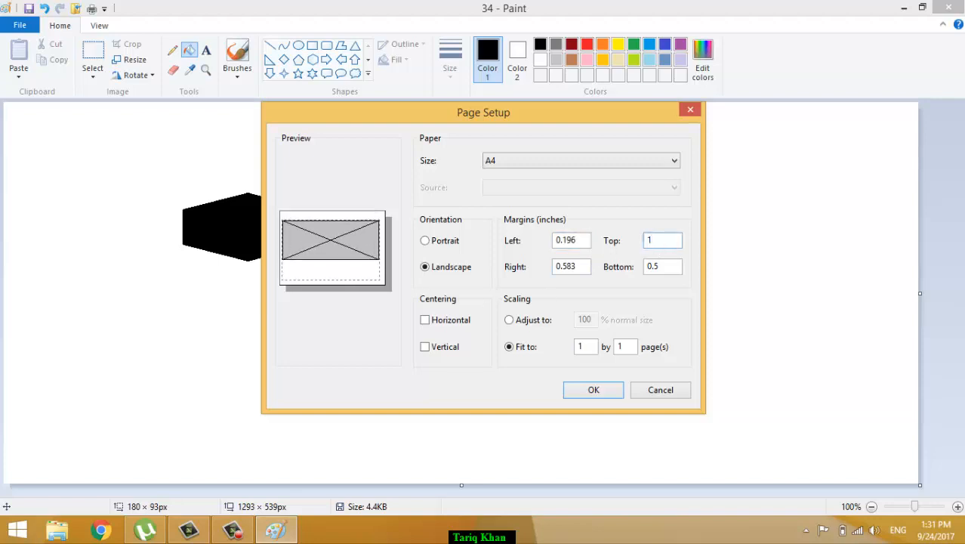
double_click(572, 267)
type("2")
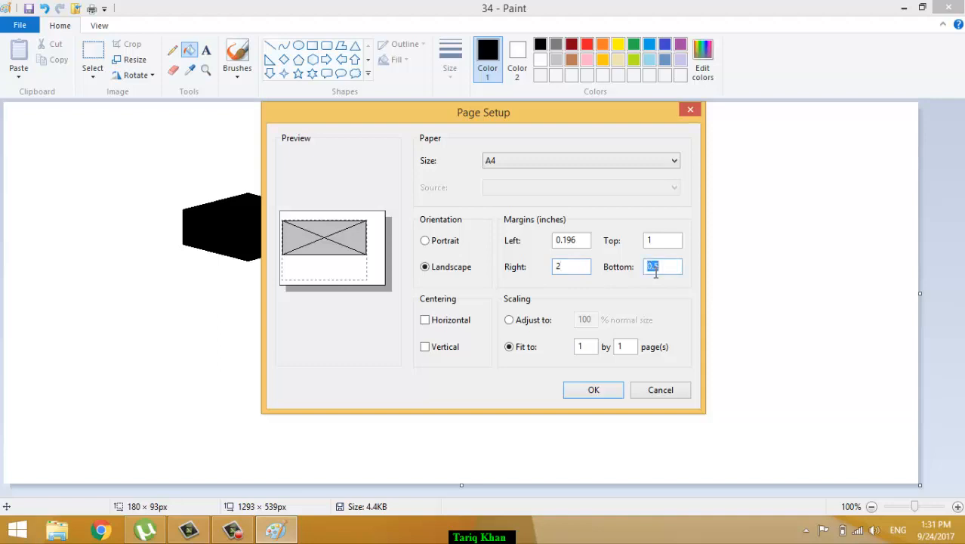
type("2")
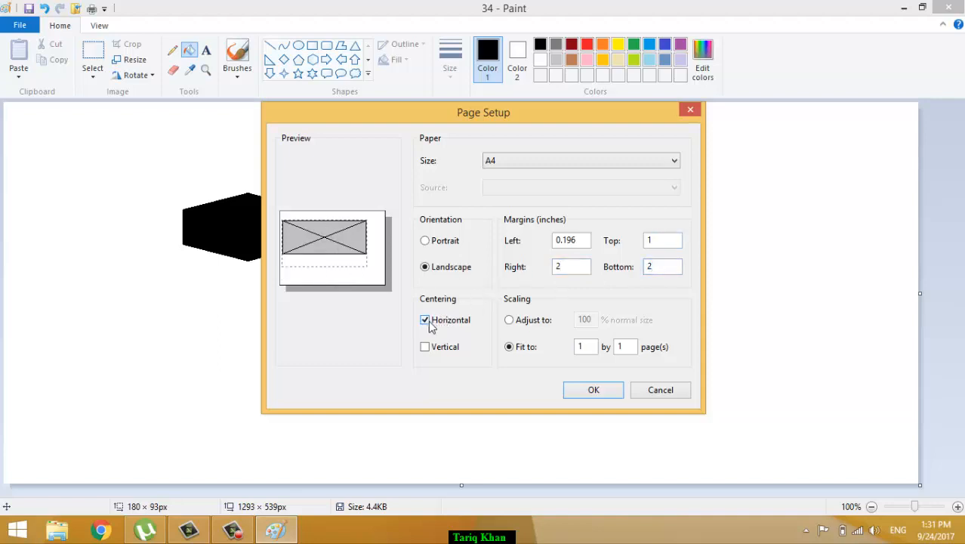
- Try horizontal and vertical centering with the Adjust to and Fit to scaling options, and cancel the page setup
left_click(510, 320)
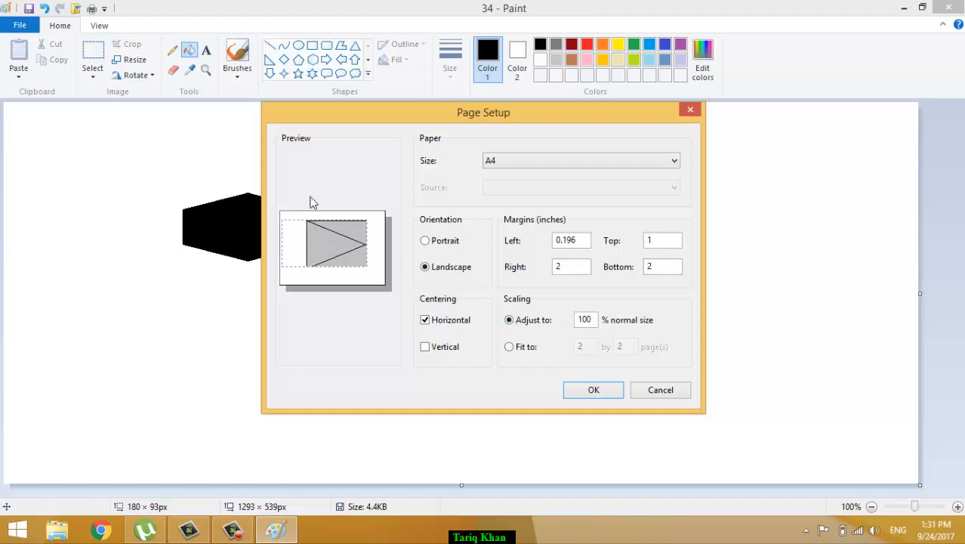
left_click(435, 351)
left_click(511, 348)
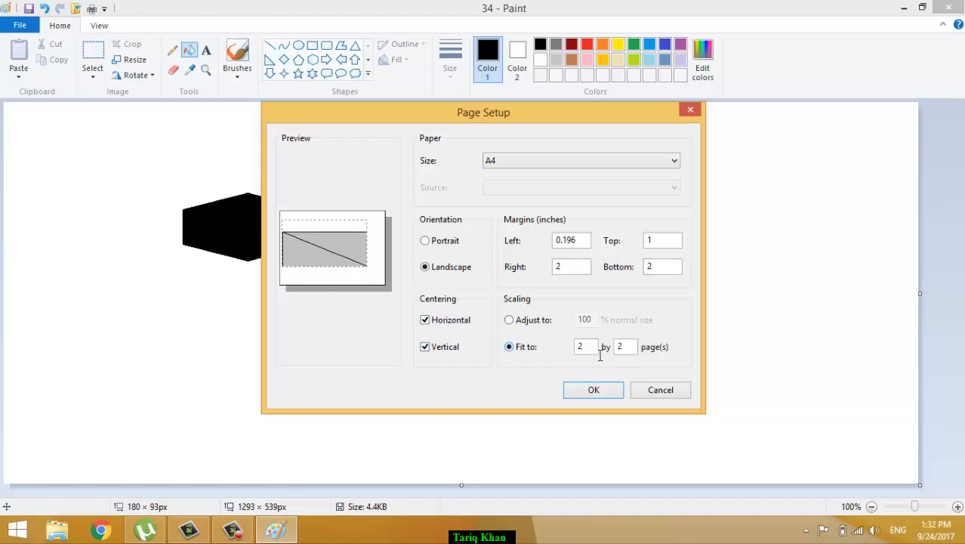
left_click(659, 393)
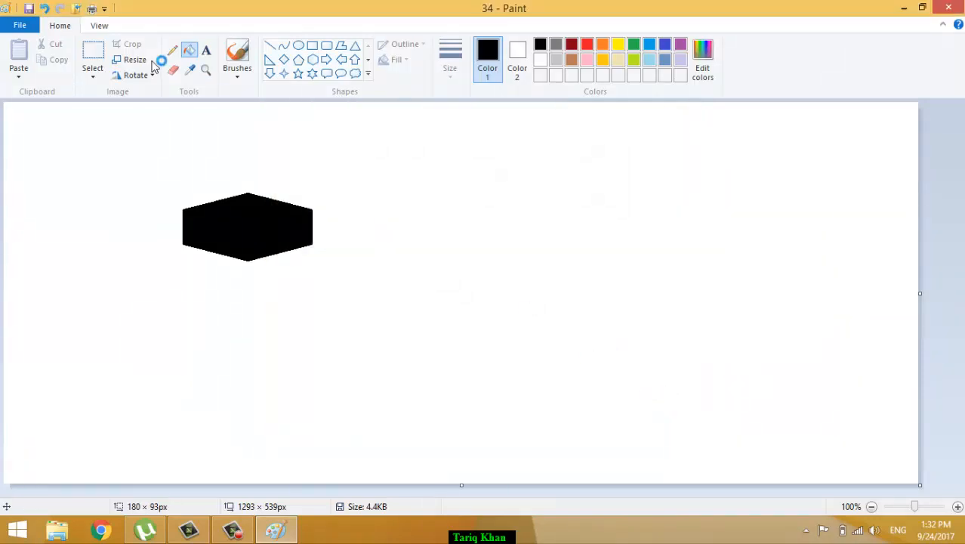
- Examine the picture in print preview, trying its zoom and page setup options, and close the preview
left_click(23, 26)
mouse_move(76, 189)
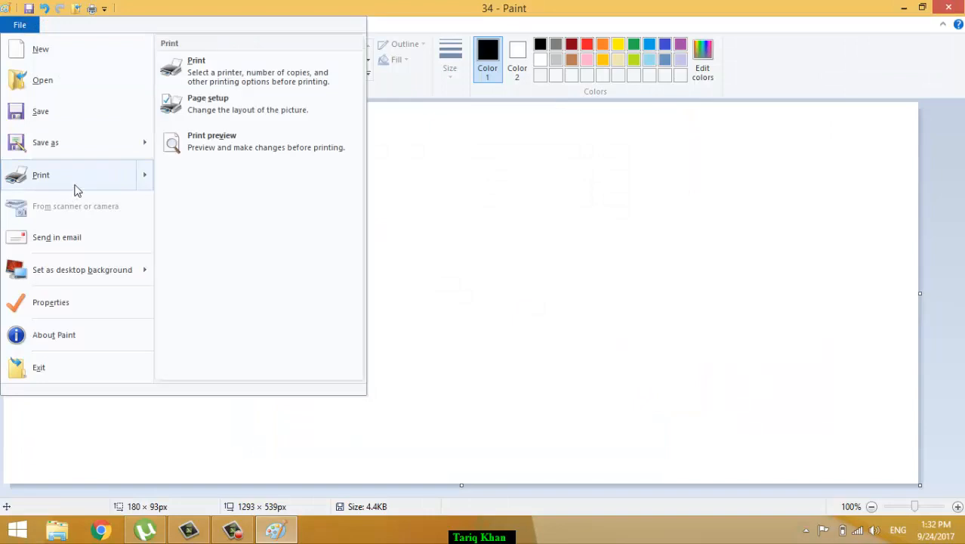
left_click(195, 148)
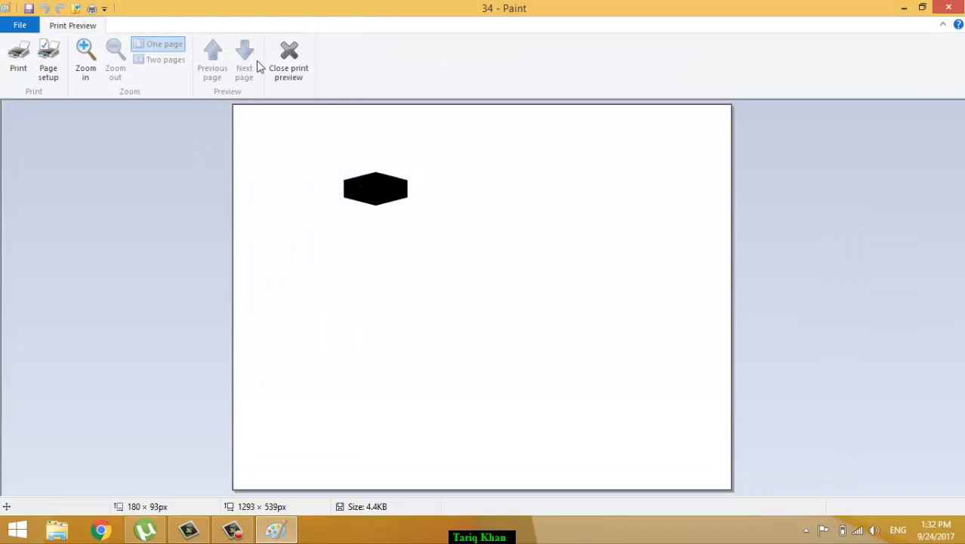
left_click(86, 60)
left_click(119, 60)
left_click(49, 60)
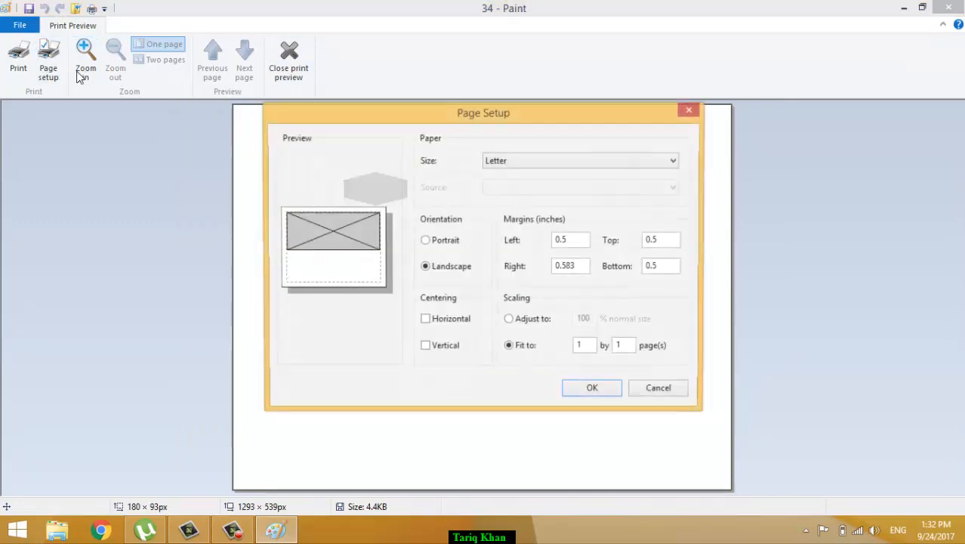
left_click(690, 109)
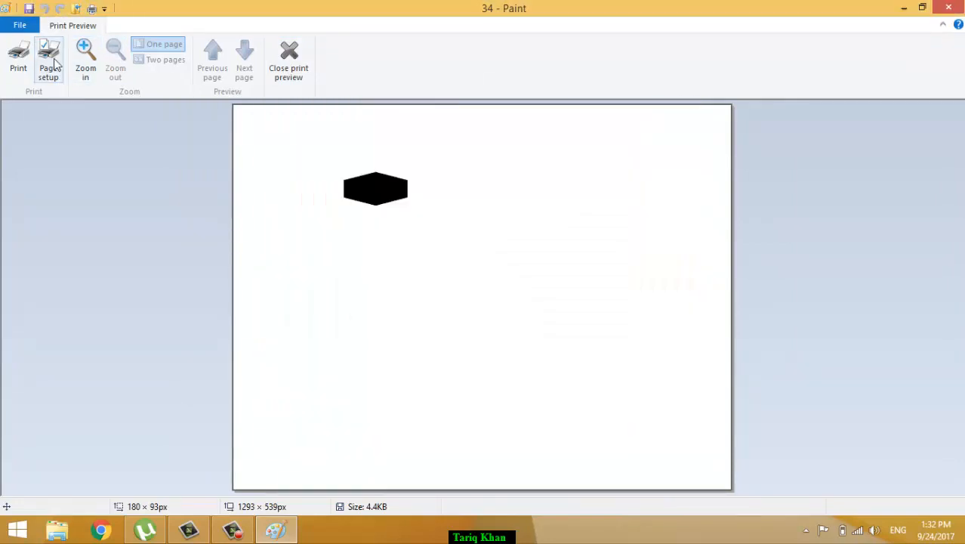
left_click(288, 62)
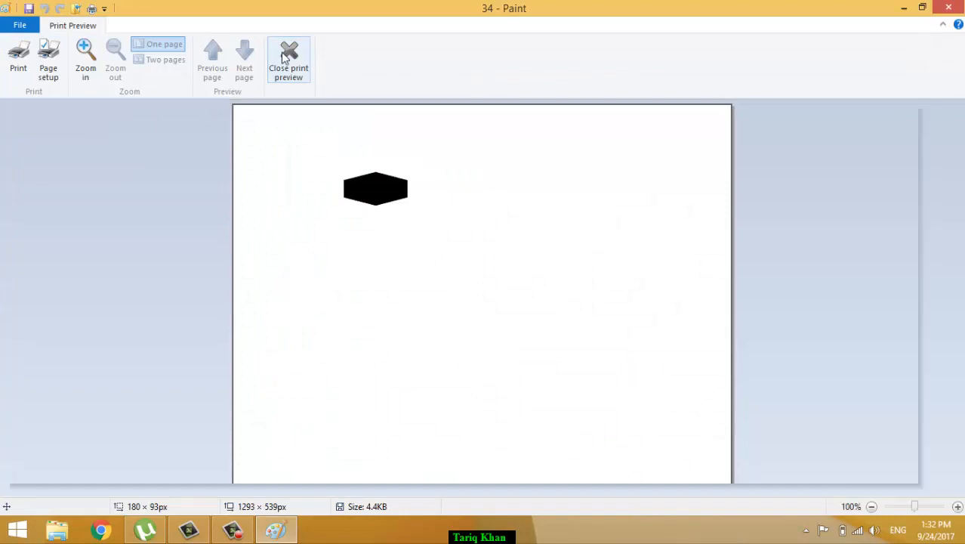
- Try to send the picture as an email attachment and dismiss the Outlook message
left_click(22, 26)
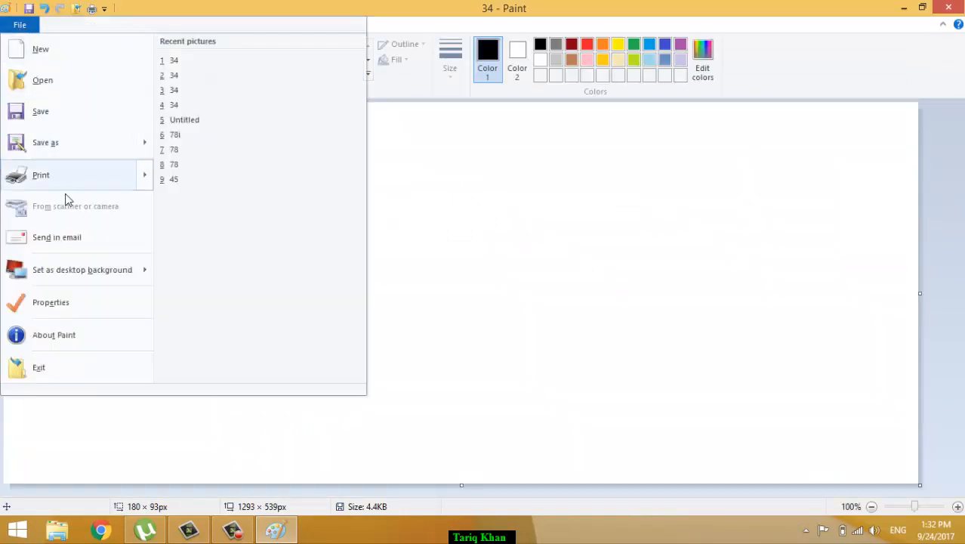
mouse_move(66, 180)
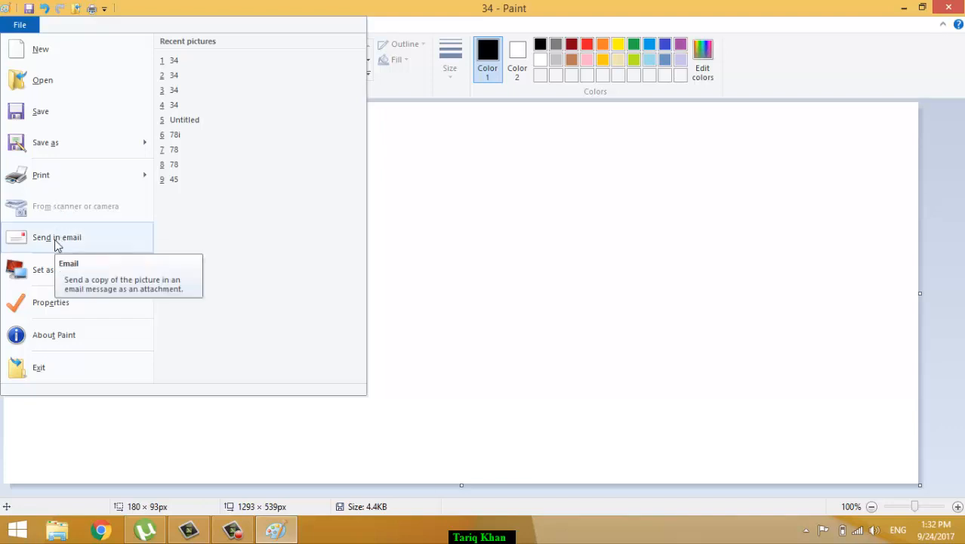
left_click(57, 240)
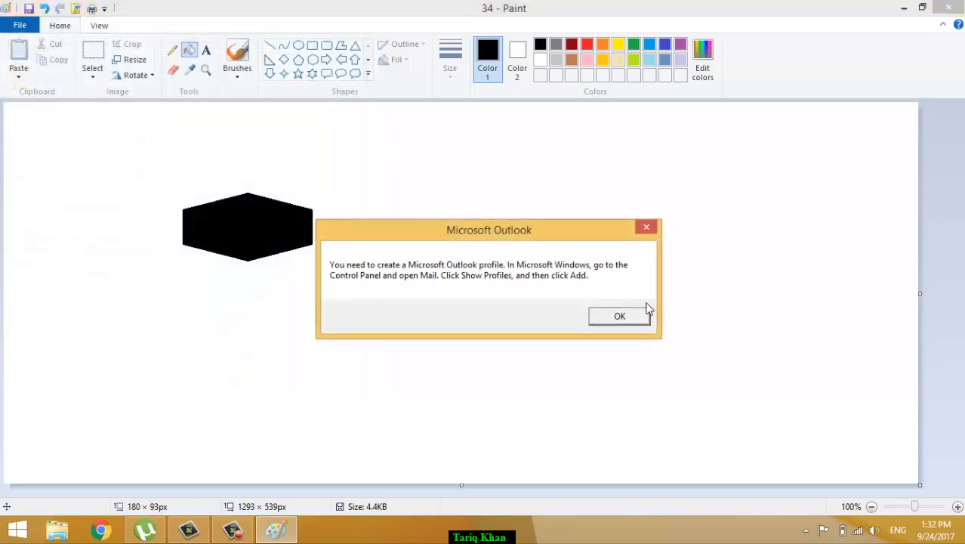
left_click(619, 316)
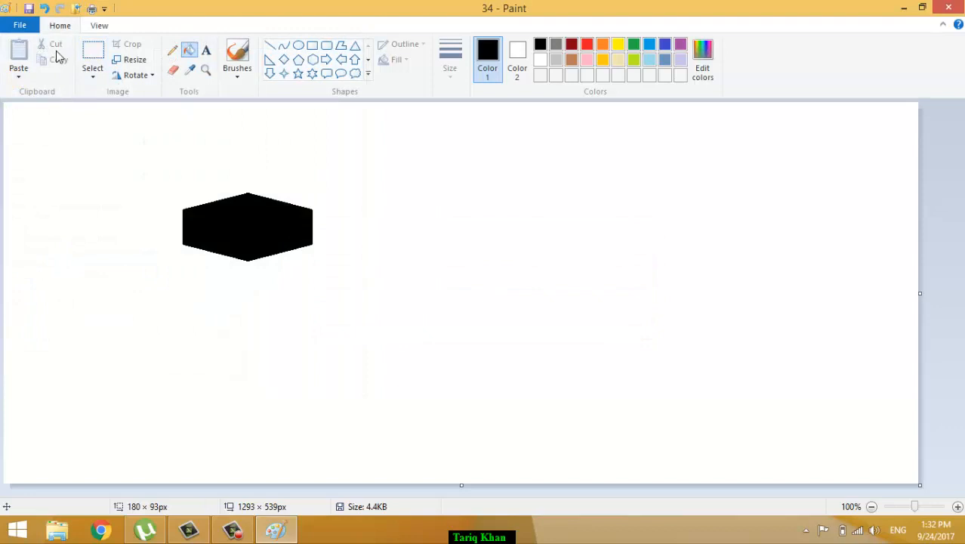
left_click(21, 25)
mouse_move(62, 281)
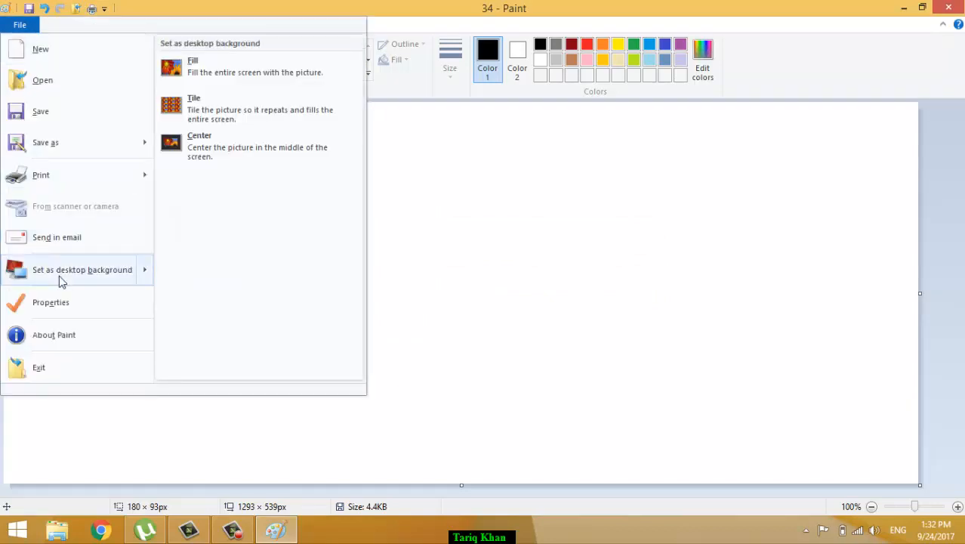
left_click(546, 209)
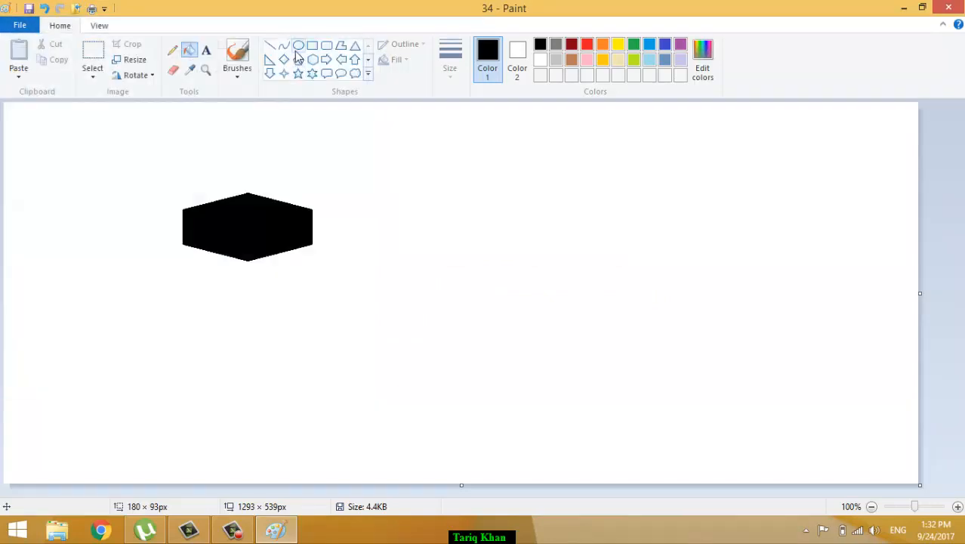
- Draw an ellipse about 211 × 183 px overlapping the black hexagon, and look at the current desktop background
left_click(299, 46)
left_click_drag(411, 181, 262, 310)
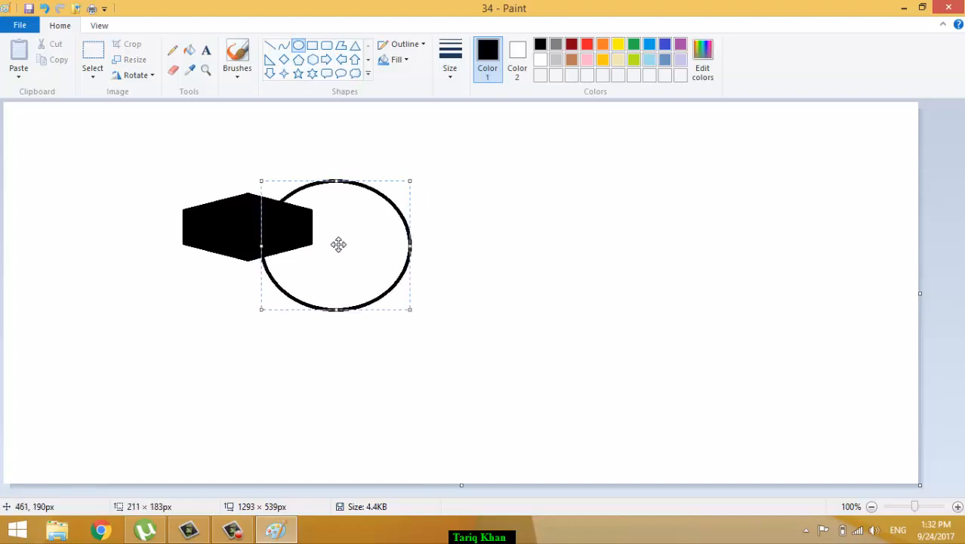
left_click(904, 7)
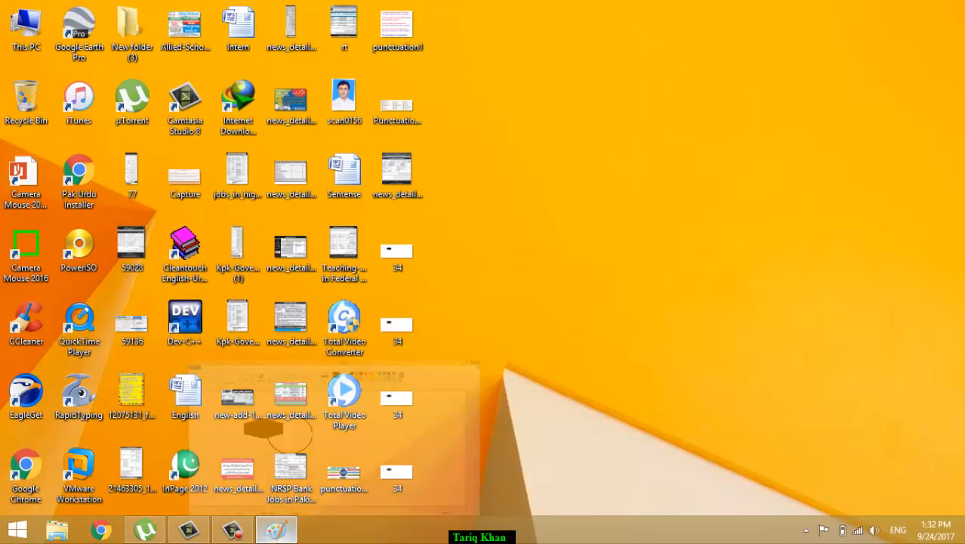
left_click(276, 530)
- Set the picture as the desktop background with the Fill option, agreeing to save it first, and check the desktop
left_click(20, 24)
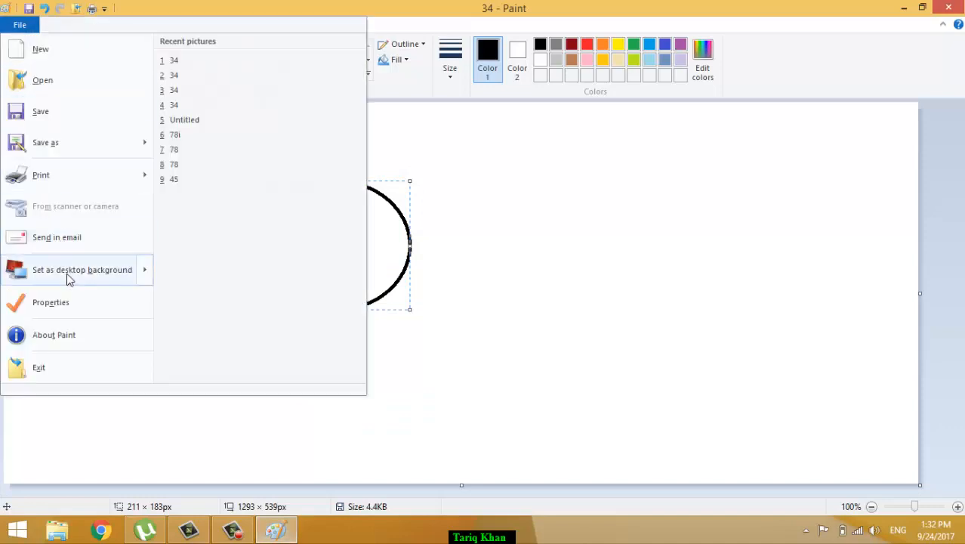
mouse_move(67, 278)
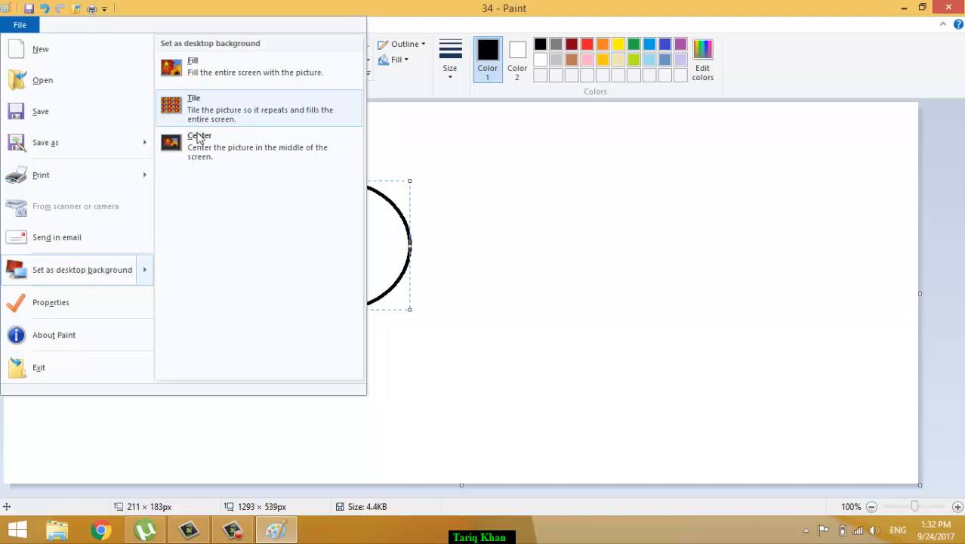
left_click(204, 78)
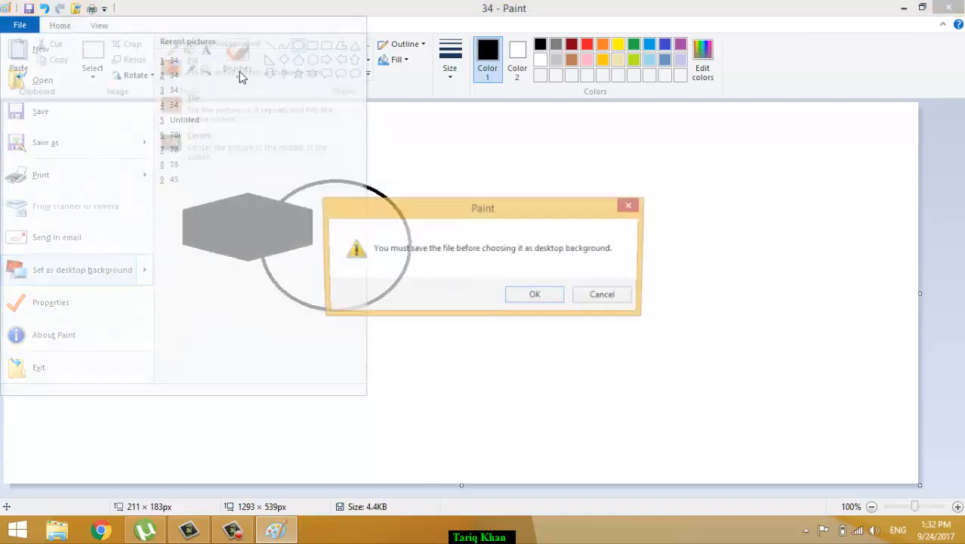
left_click(535, 296)
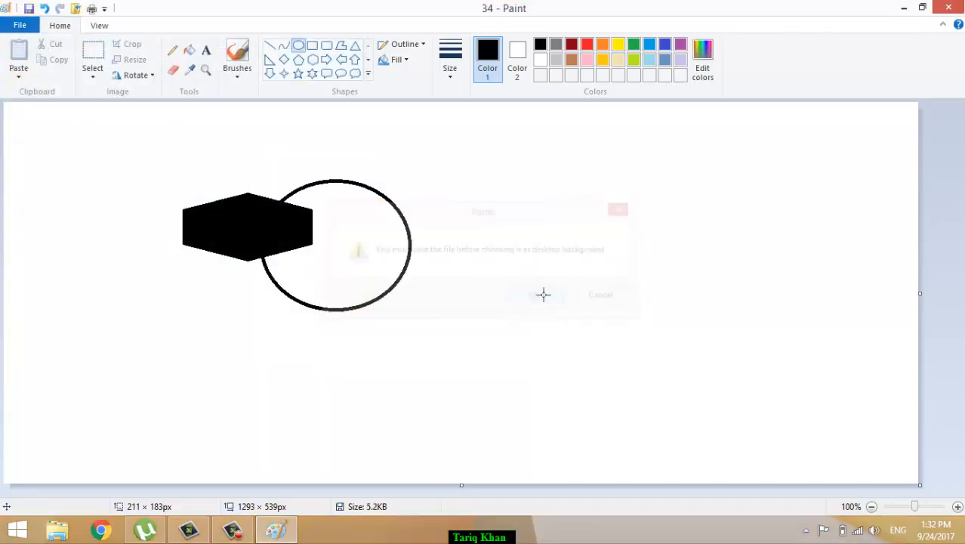
key("super+d")
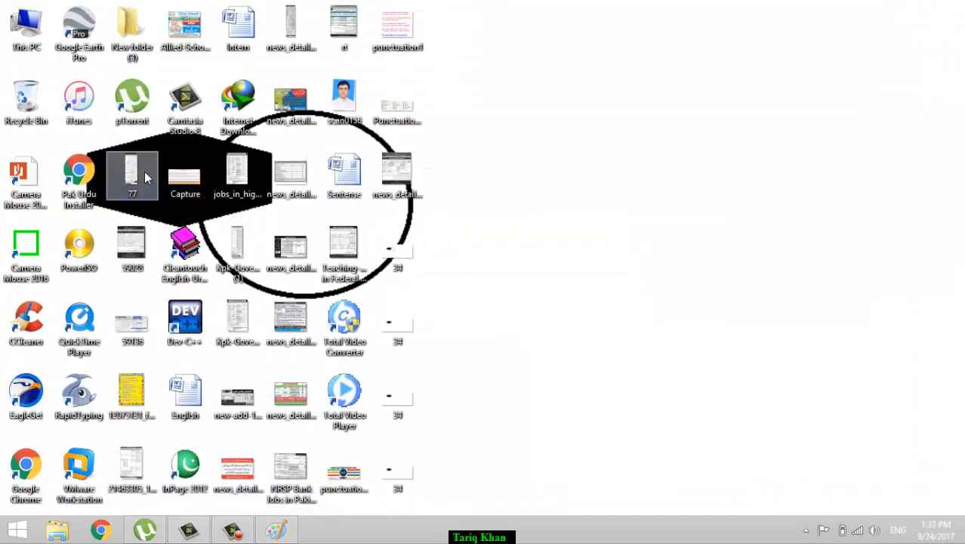
left_click(278, 534)
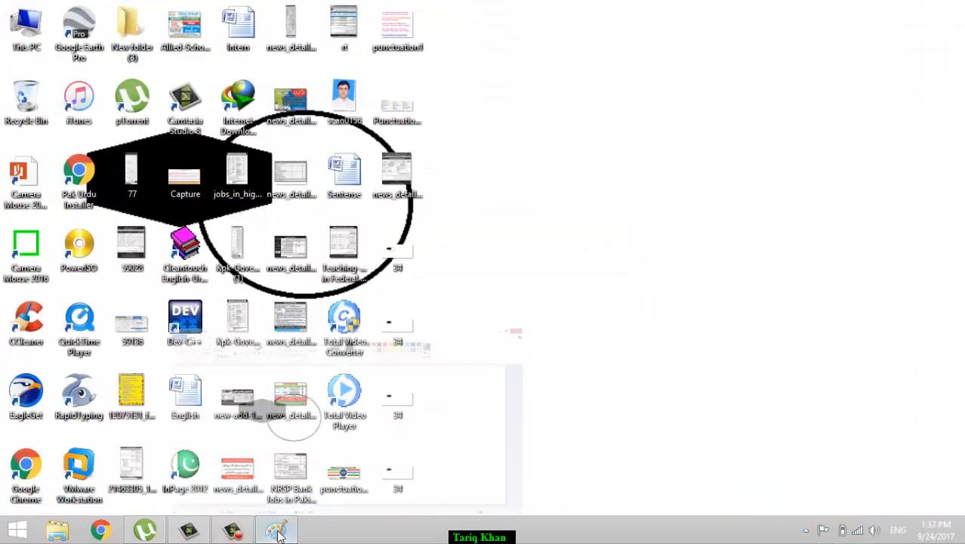
- Set the canvas width to 200 pixels in the image properties, trying inches, centimeters and black and white before keeping pixels and color
left_click(19, 24)
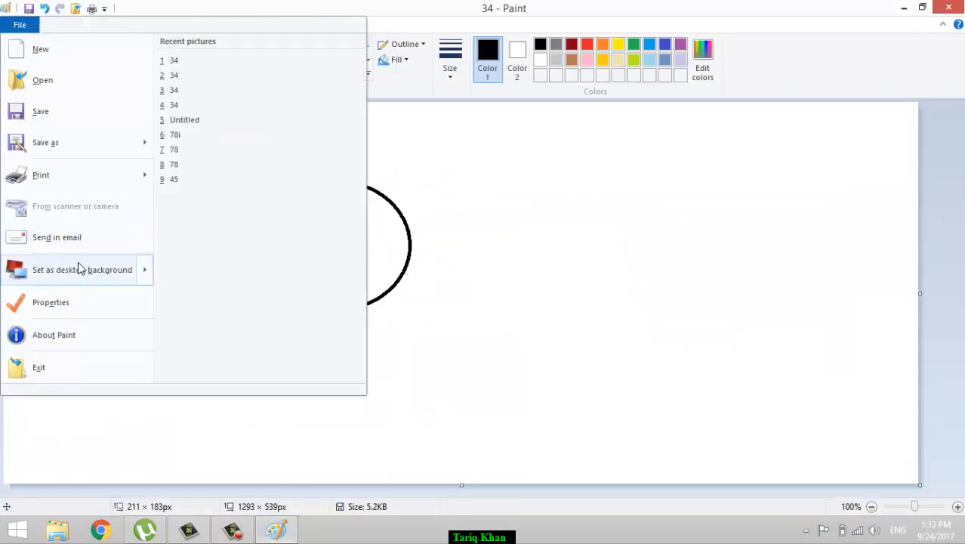
left_click(76, 303)
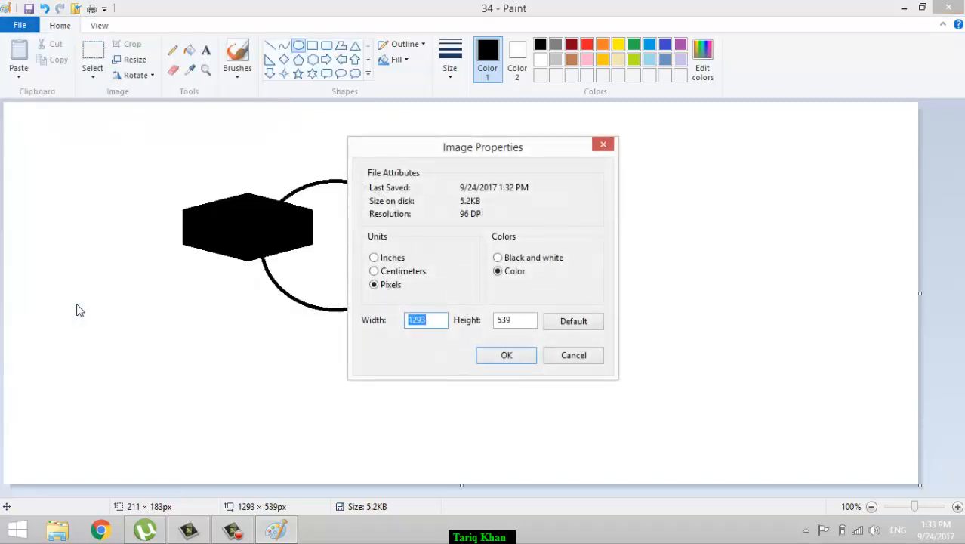
left_click(436, 325)
double_click(435, 328)
type("2")
type("00")
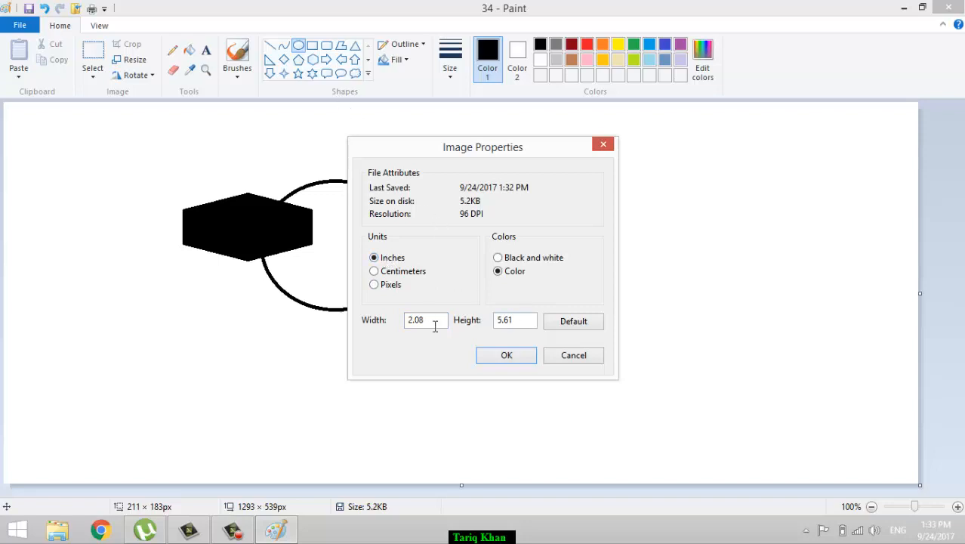
left_click(382, 272)
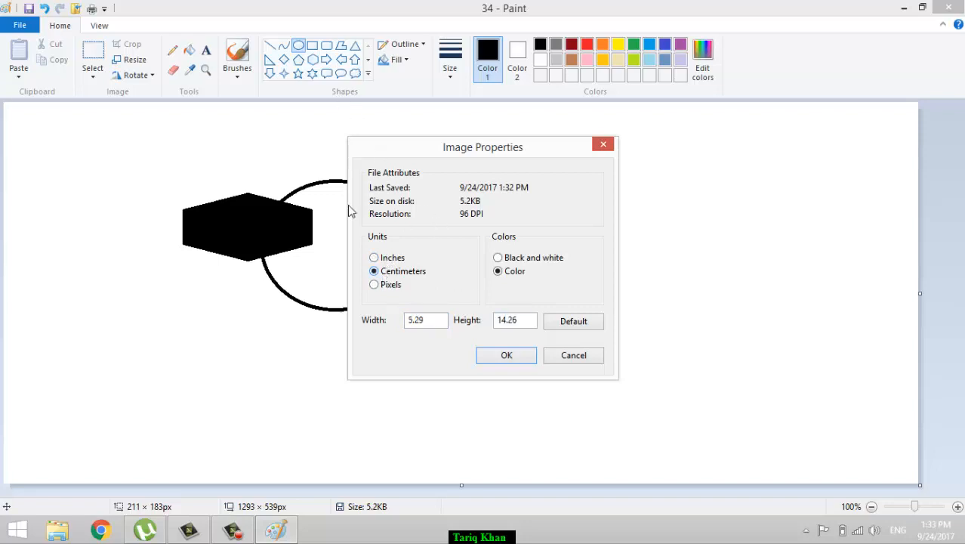
left_click(388, 290)
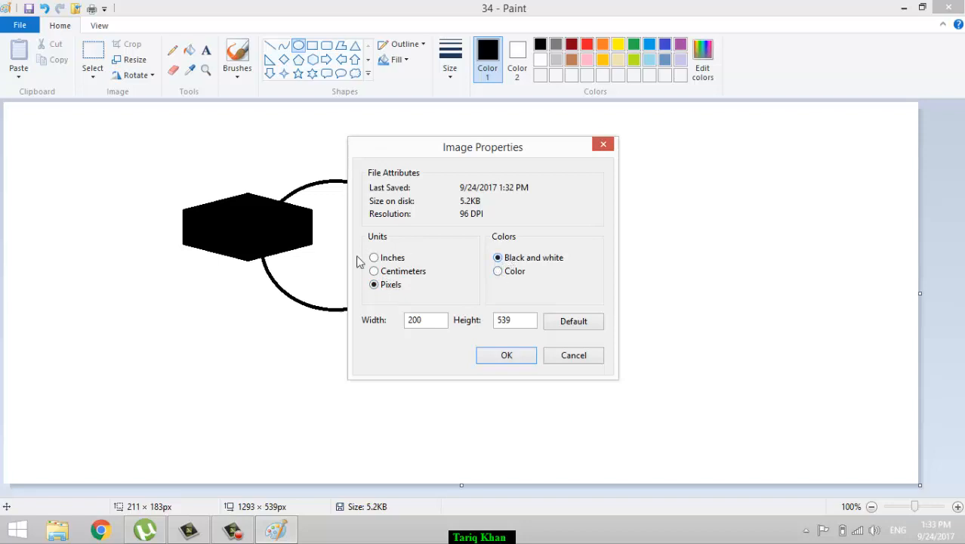
left_click(499, 271)
left_click(509, 356)
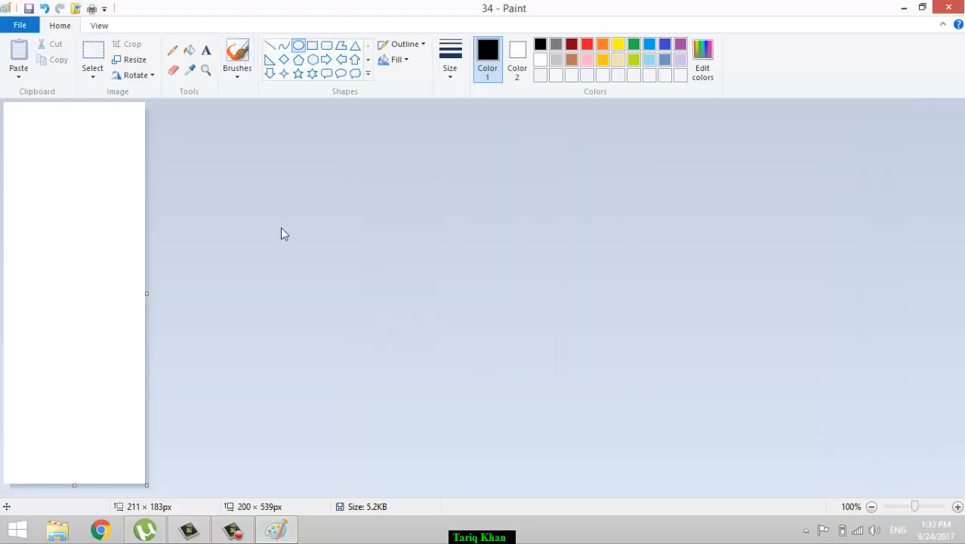
- Start a new blank picture without saving the changes to 34.png
key("ctrl+n")
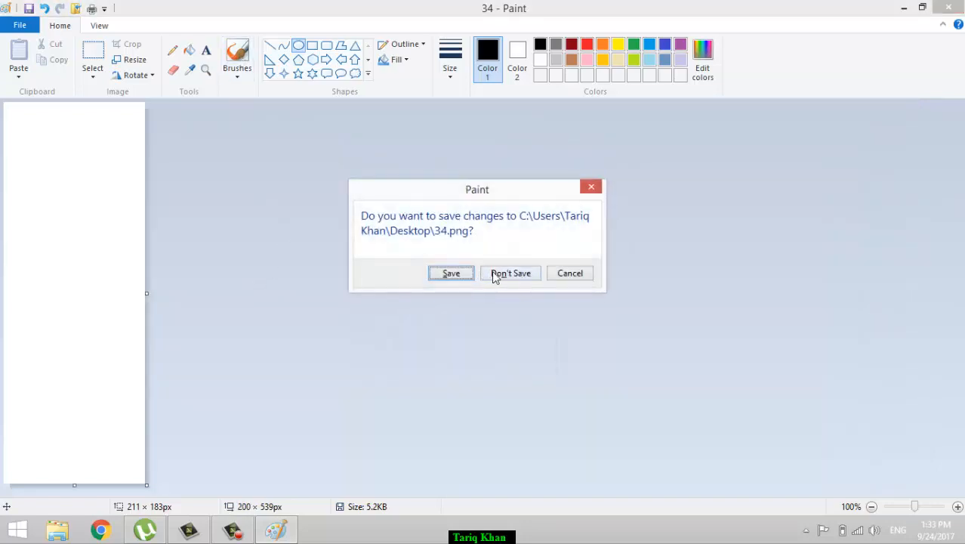
left_click(499, 275)
left_click(19, 24)
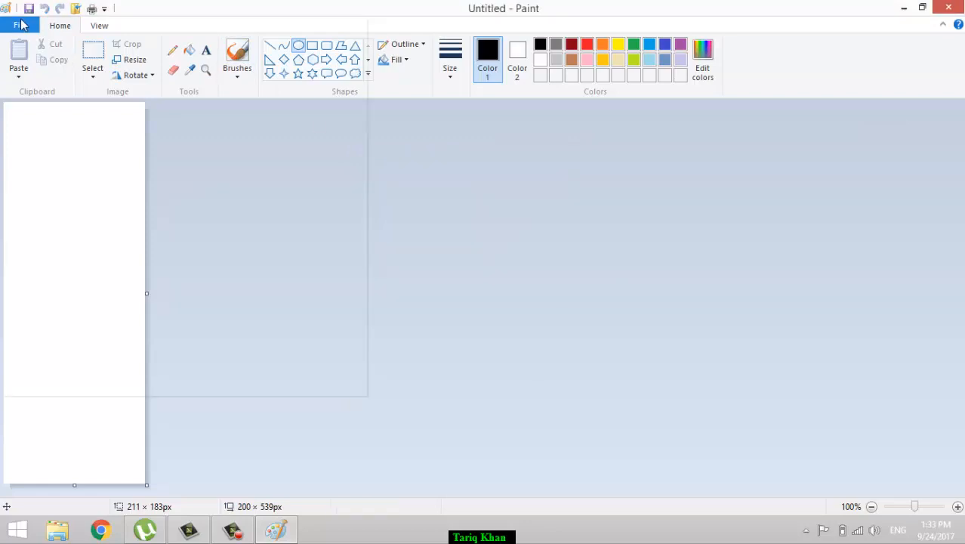
left_click(39, 51)
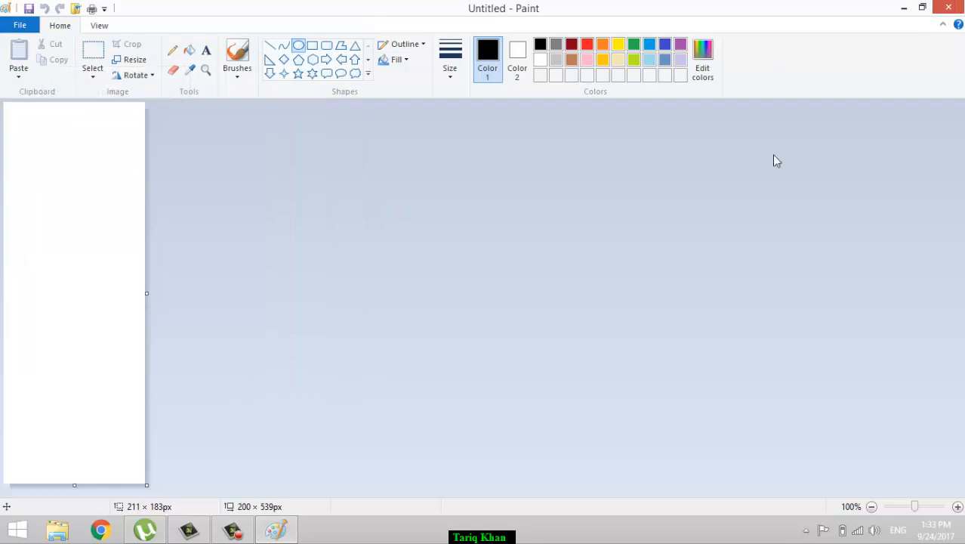
- Enlarge the blank canvas to about 1231 × 553 px and view the About Paint information
left_click_drag(154, 492, 917, 512)
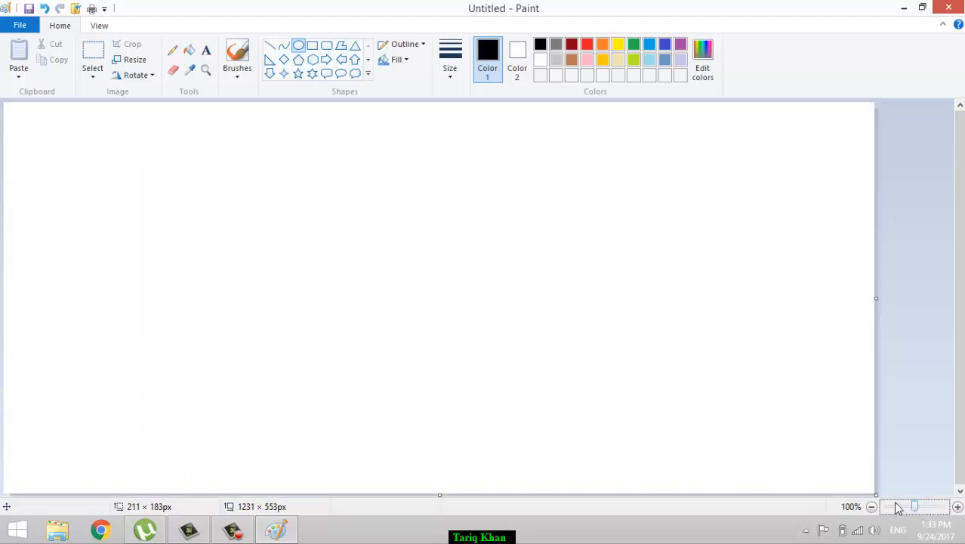
left_click(21, 26)
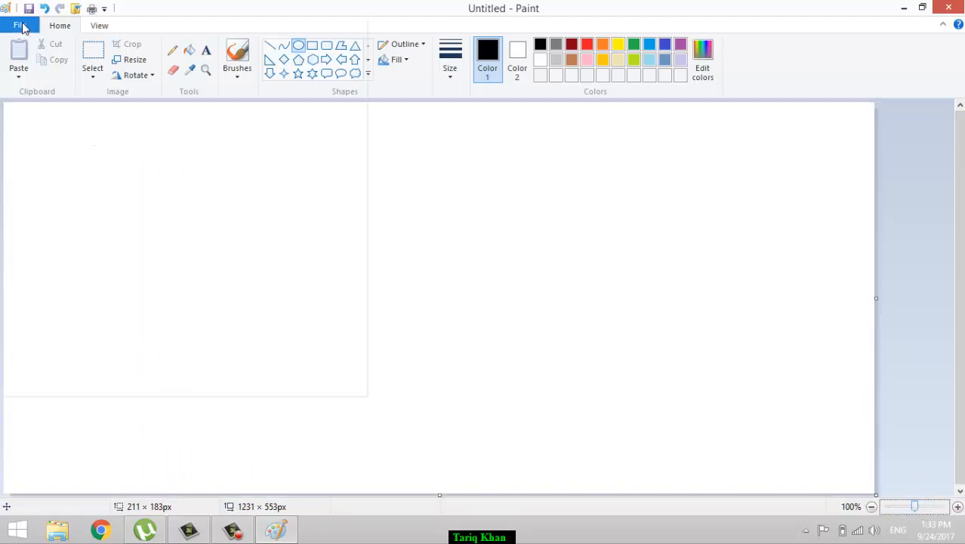
left_click(64, 341)
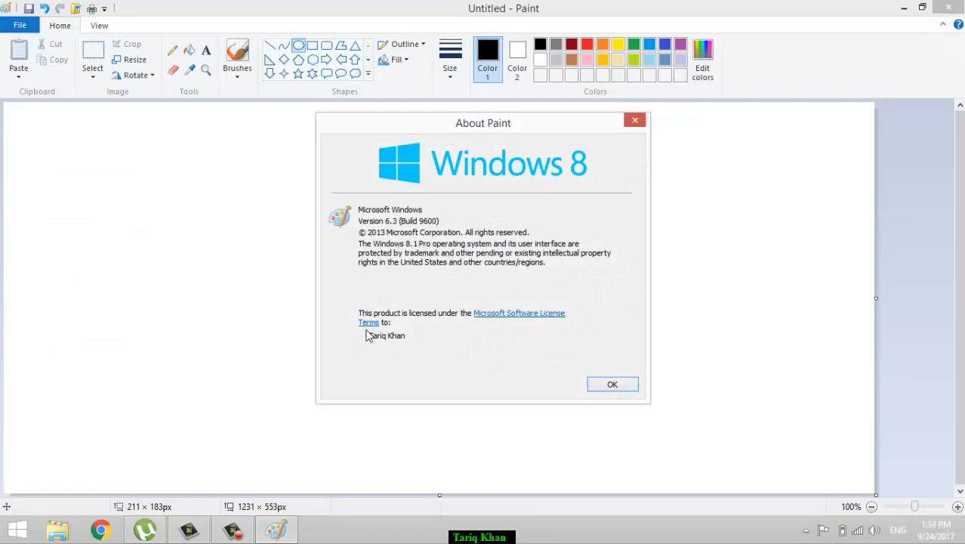
left_click(623, 389)
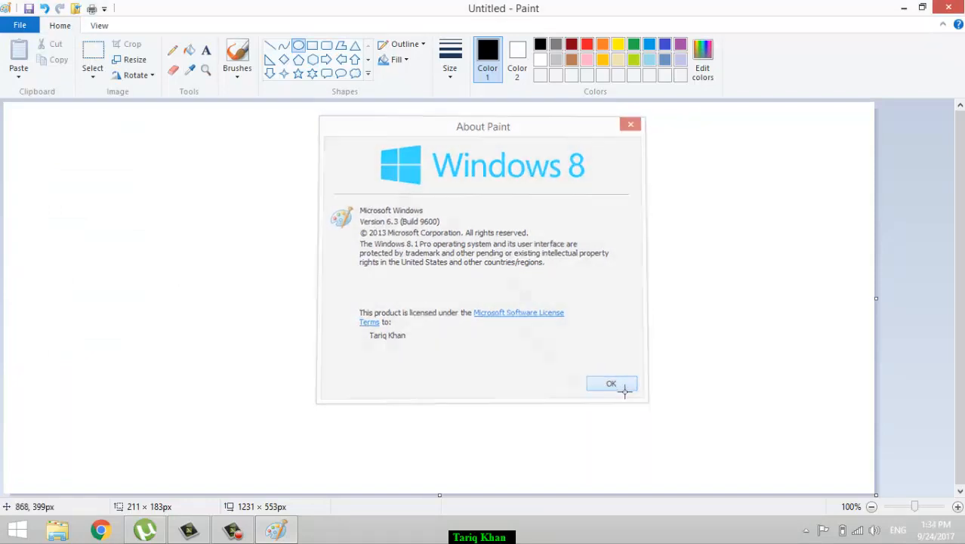
- Exit Paint without saving the untitled picture, and preview one of the 34 images from the desktop
left_click(20, 25)
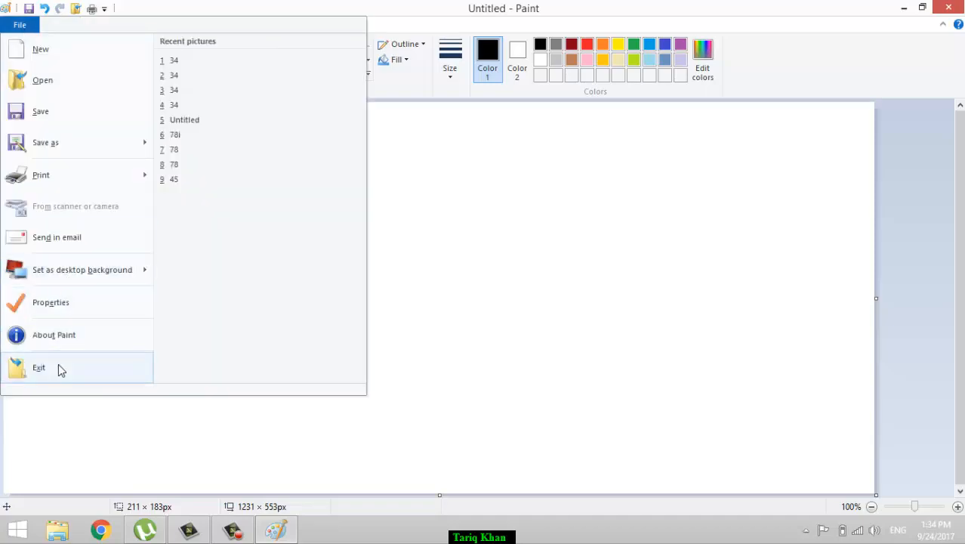
left_click(60, 368)
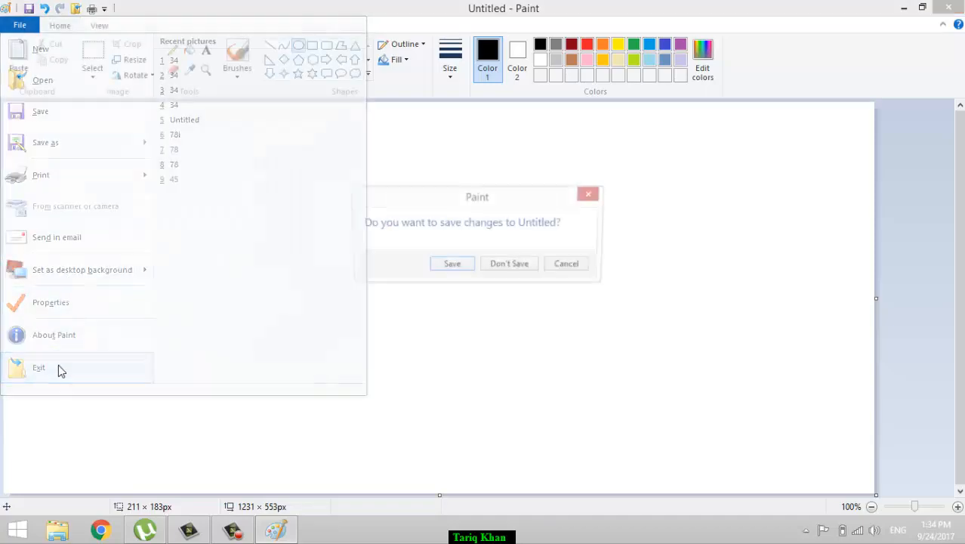
left_click(506, 266)
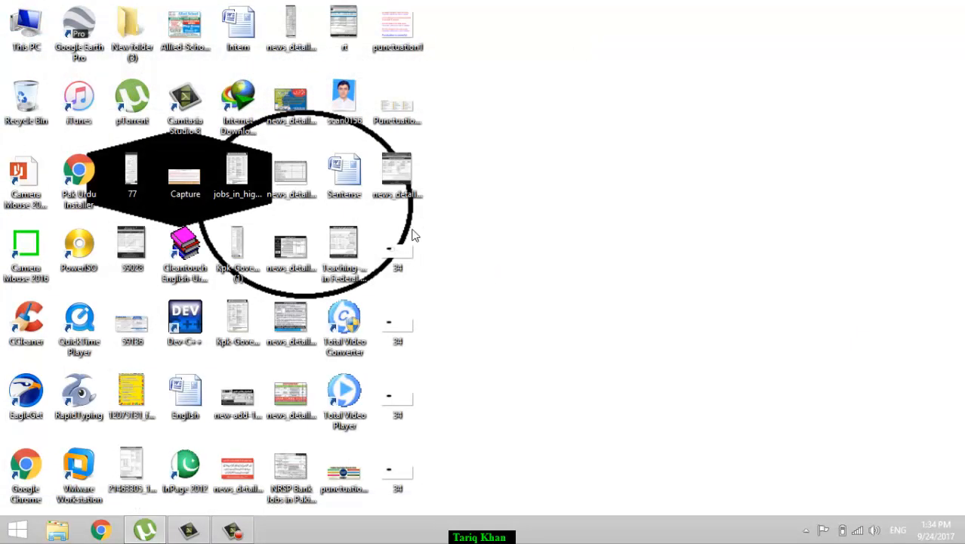
double_click(400, 330)
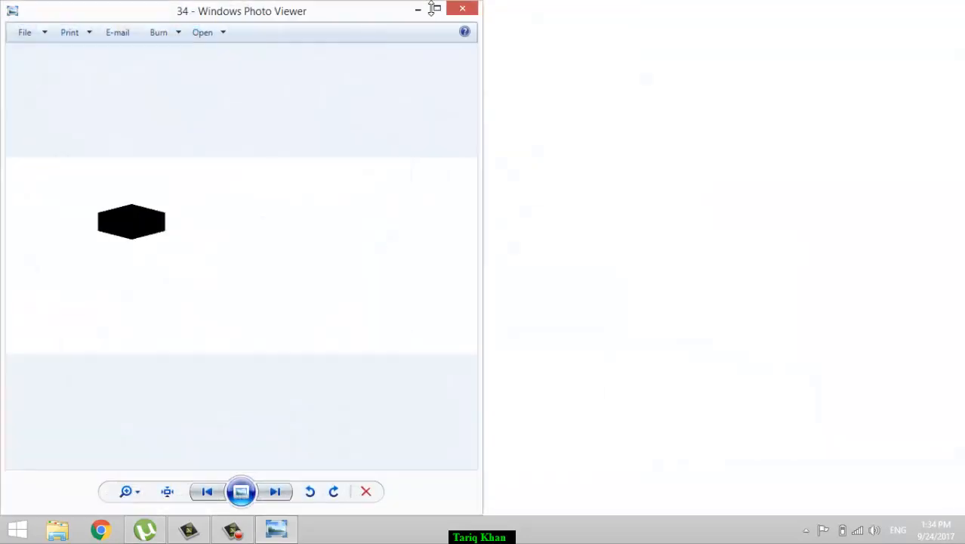
left_click(457, 11)
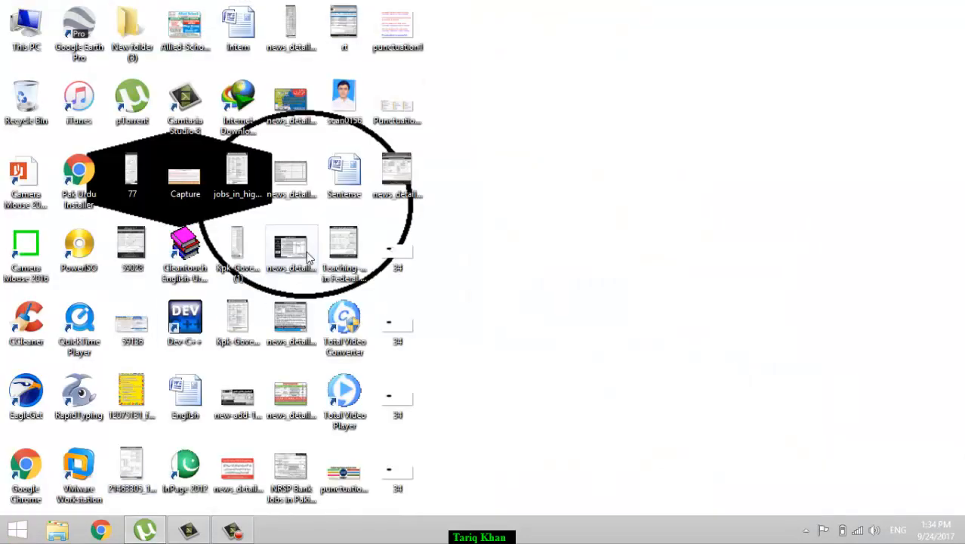
- Start Paint again and open the most recent picture 34, checking the list of recent pictures
key("super+r")
key("Return")
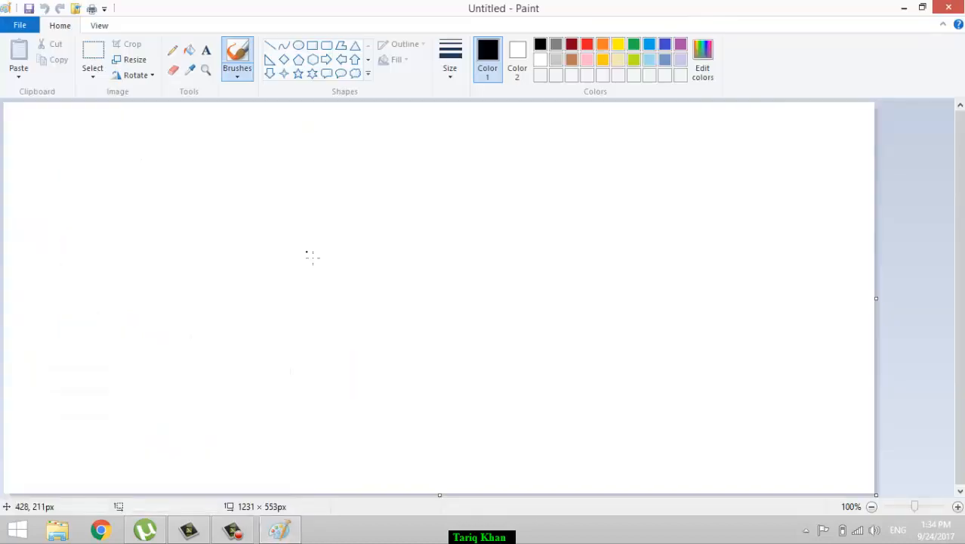
left_click(20, 25)
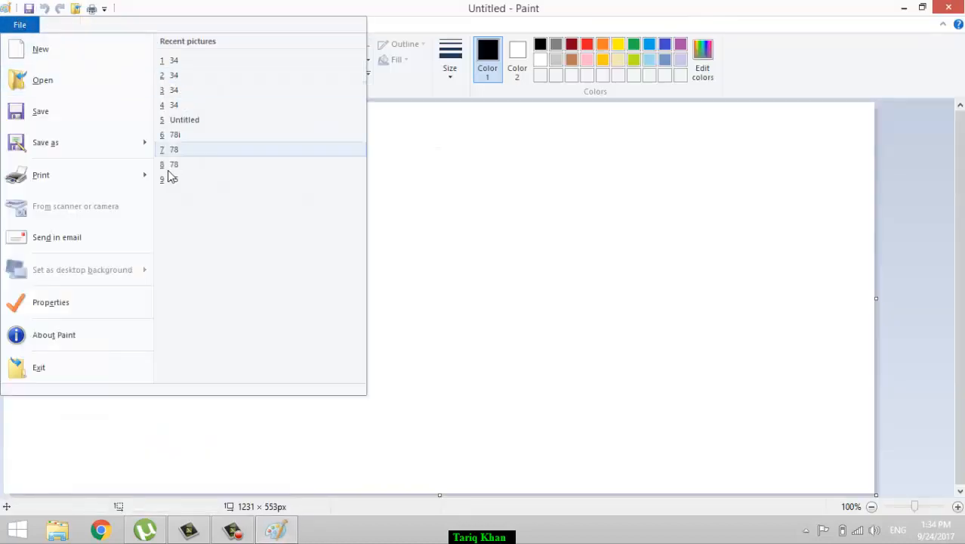
left_click(179, 63)
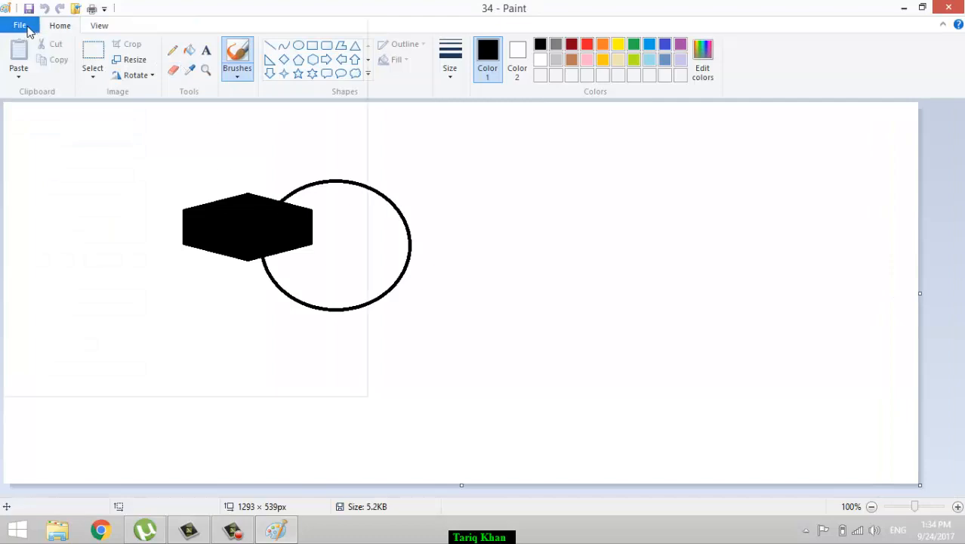
left_click(20, 25)
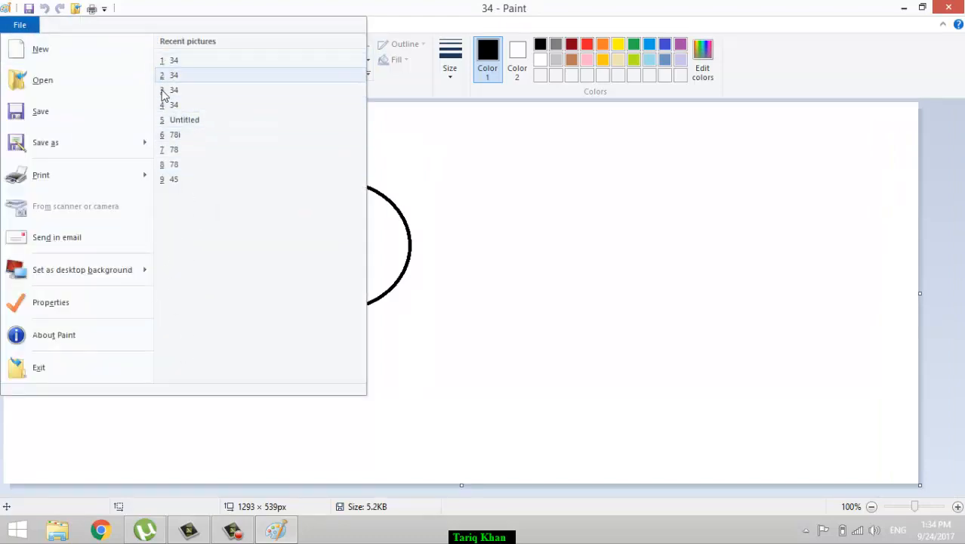
left_click(478, 154)
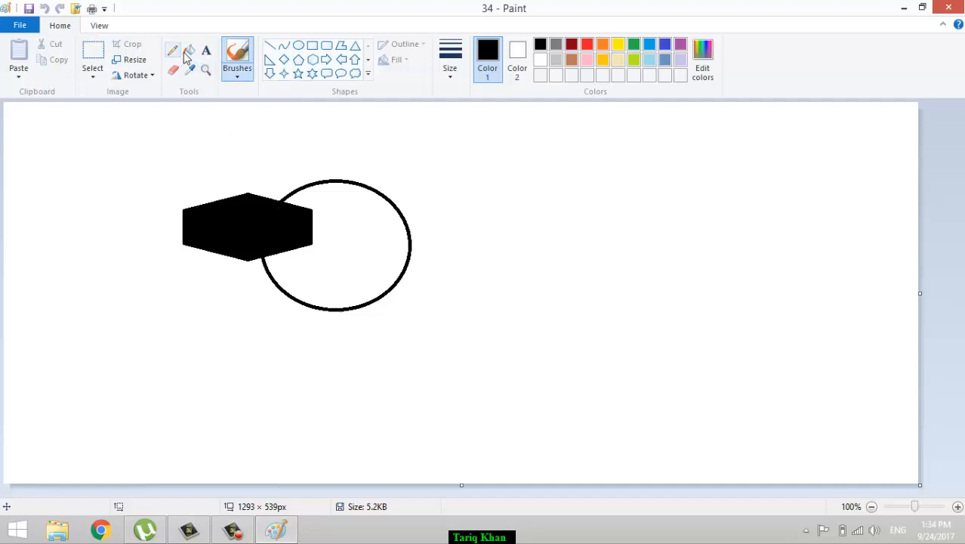
- Add the text "gfuwe" above the hexagon's left end and copy the text
left_click(207, 50)
left_click(112, 144)
type("gfuwe")
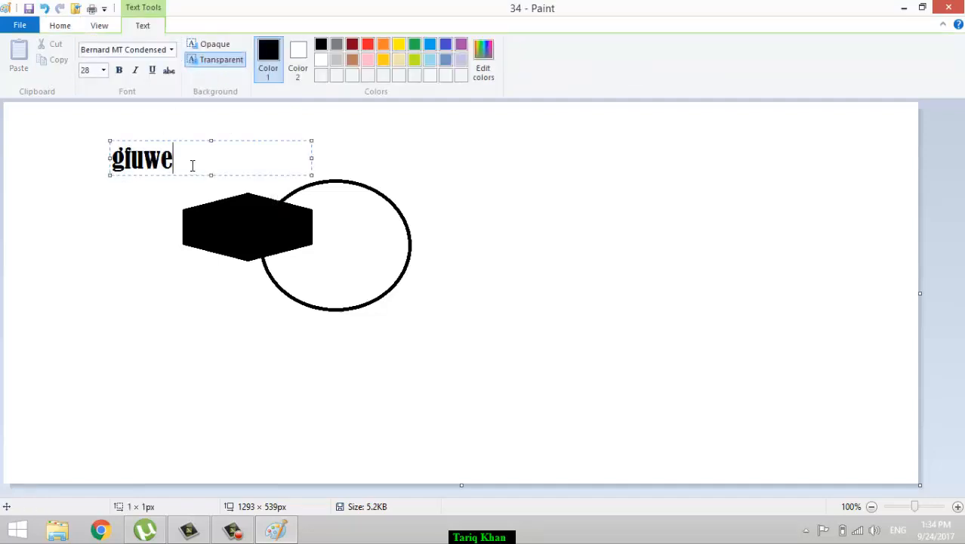
left_click_drag(192, 165, 111, 160)
right_click(124, 157)
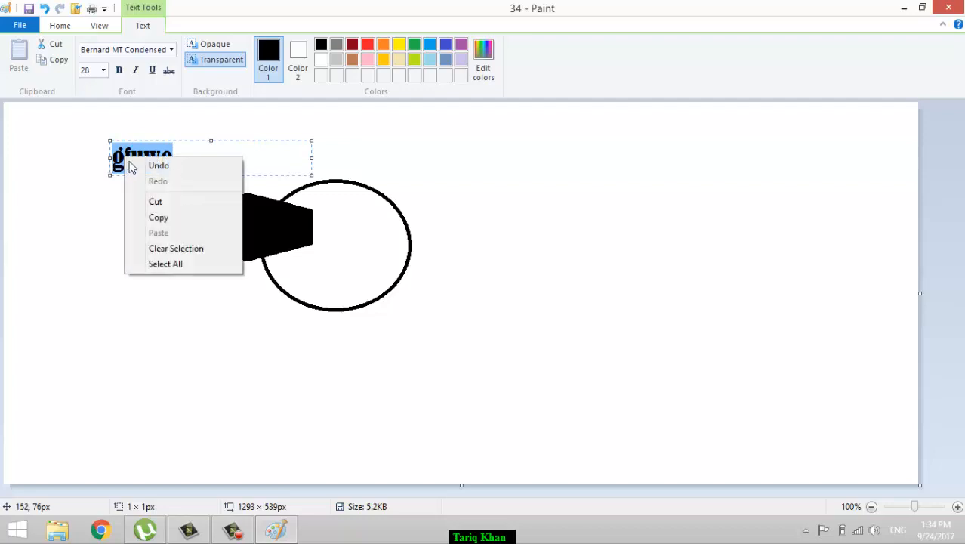
left_click(168, 219)
left_click(261, 384)
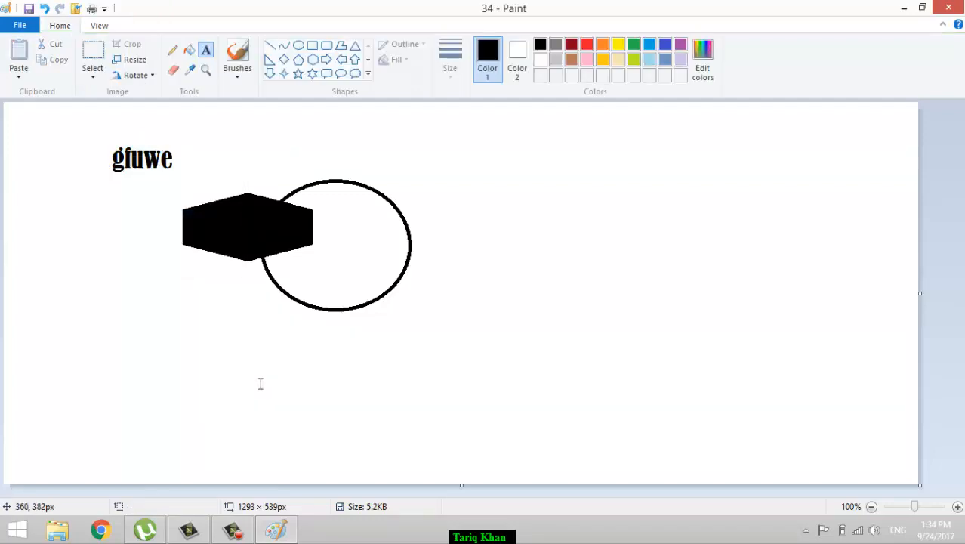
left_click(18, 76)
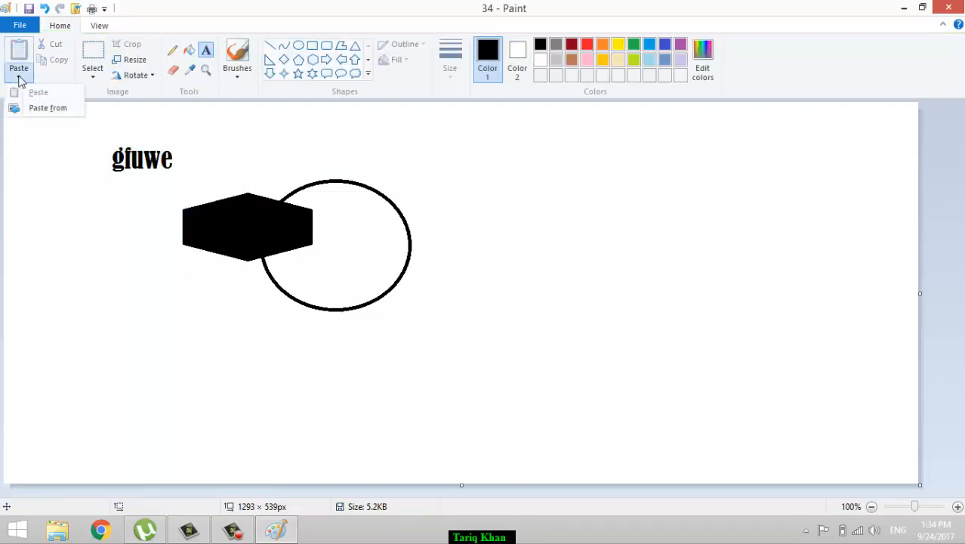
left_click(142, 162)
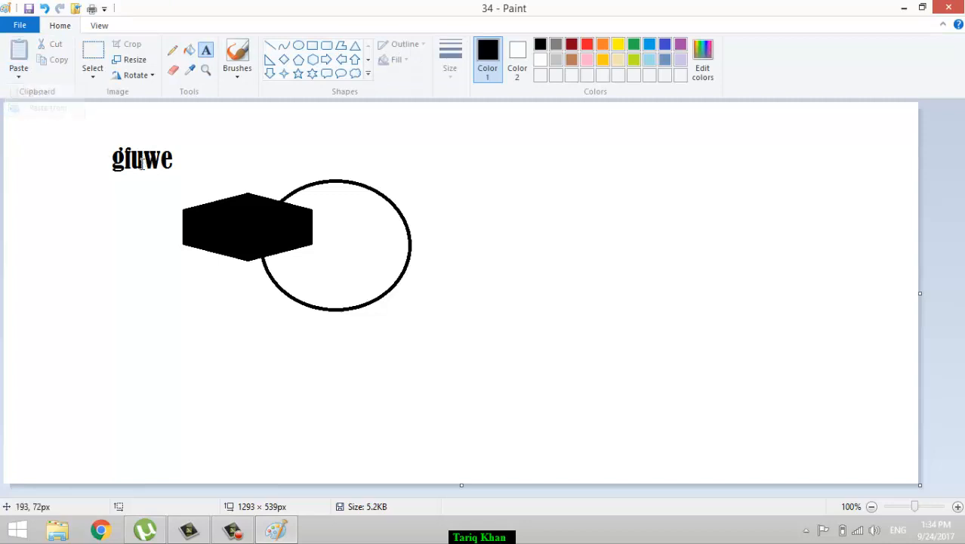
left_click(134, 170)
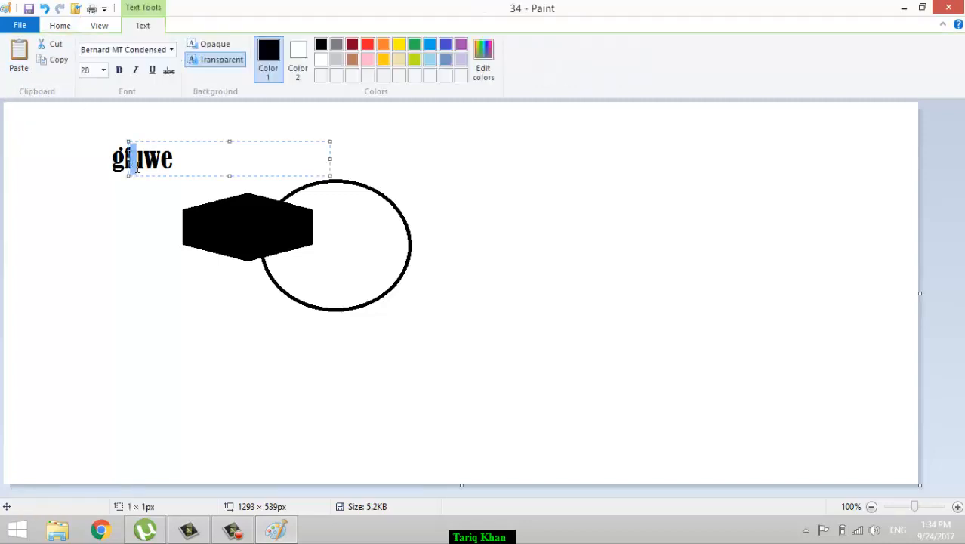
left_click(180, 164)
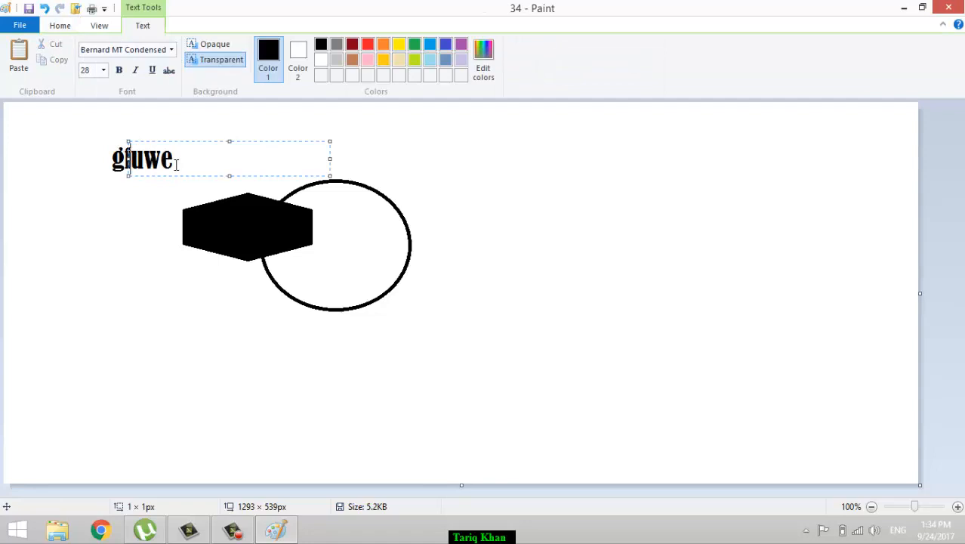
left_click(123, 162)
left_click(123, 162)
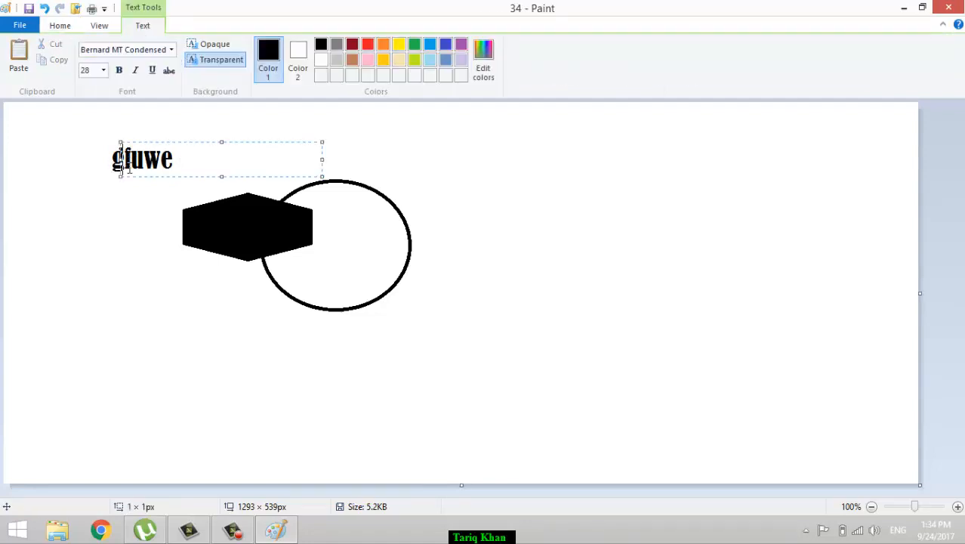
right_click(122, 162)
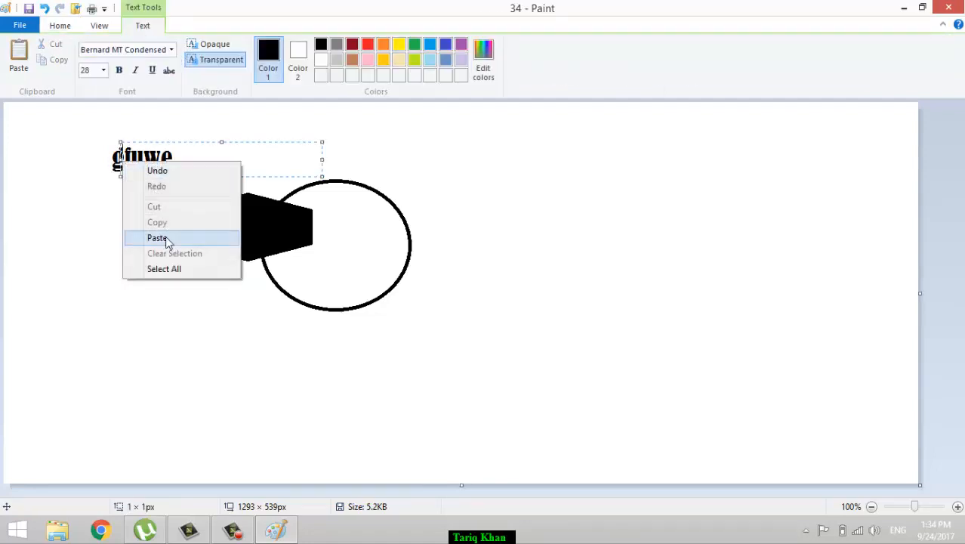
- Paste the copied text "gfuwe" into a new text box in the blank area to the right of the ellipse
left_click(582, 232)
left_click(587, 229)
left_click(587, 230)
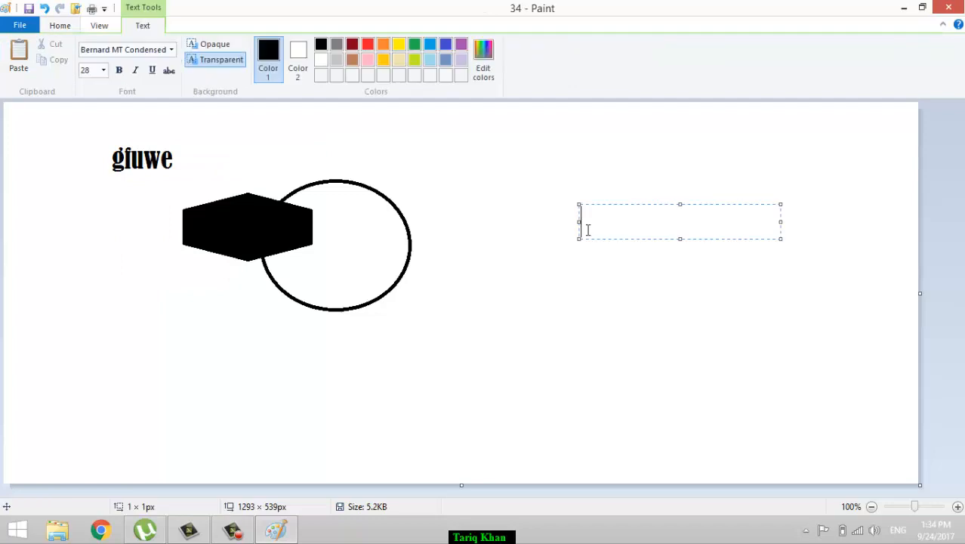
left_click(339, 241)
left_click(543, 200)
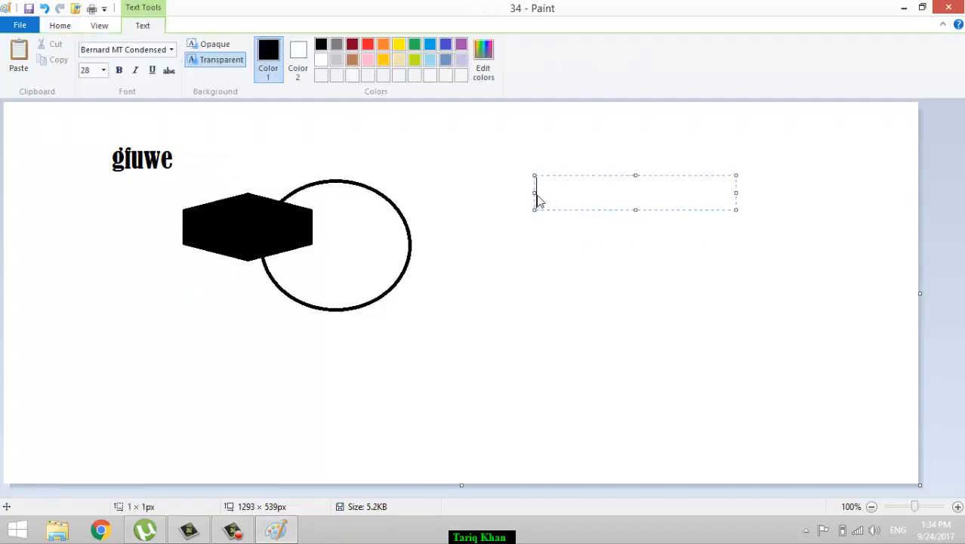
right_click(538, 199)
left_click(571, 271)
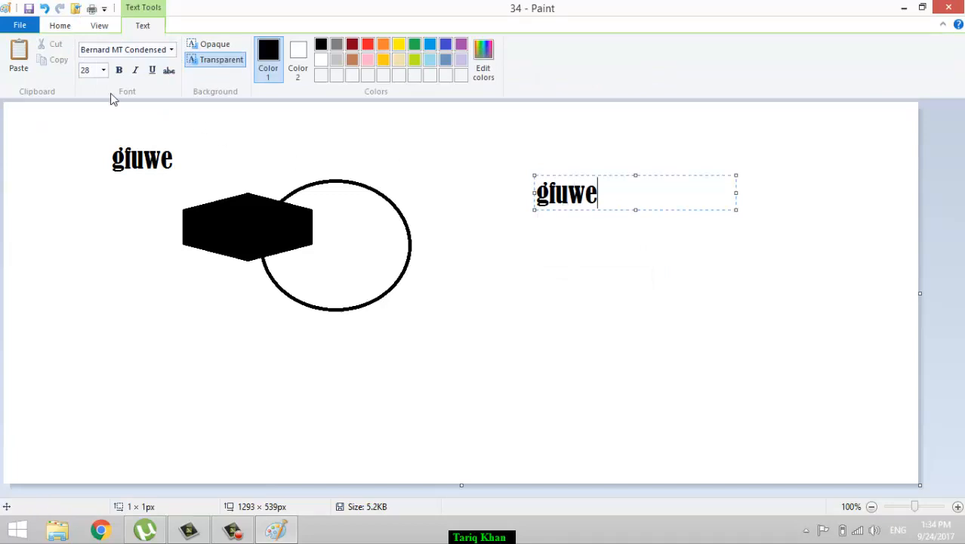
- Cut the pasted "gfuwe" text and paste it into a new text box just beside the ellipse's lower right
double_click(561, 194)
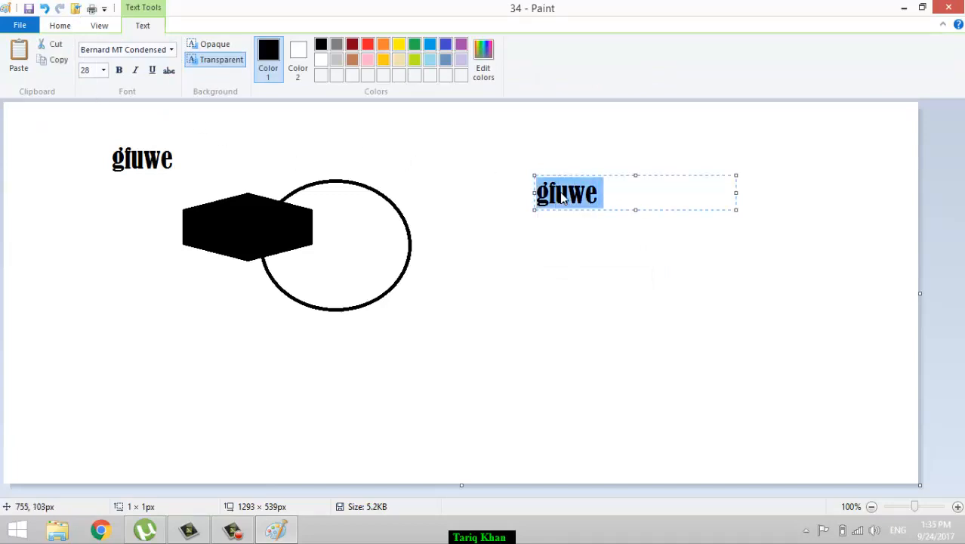
right_click(561, 195)
left_click(592, 237)
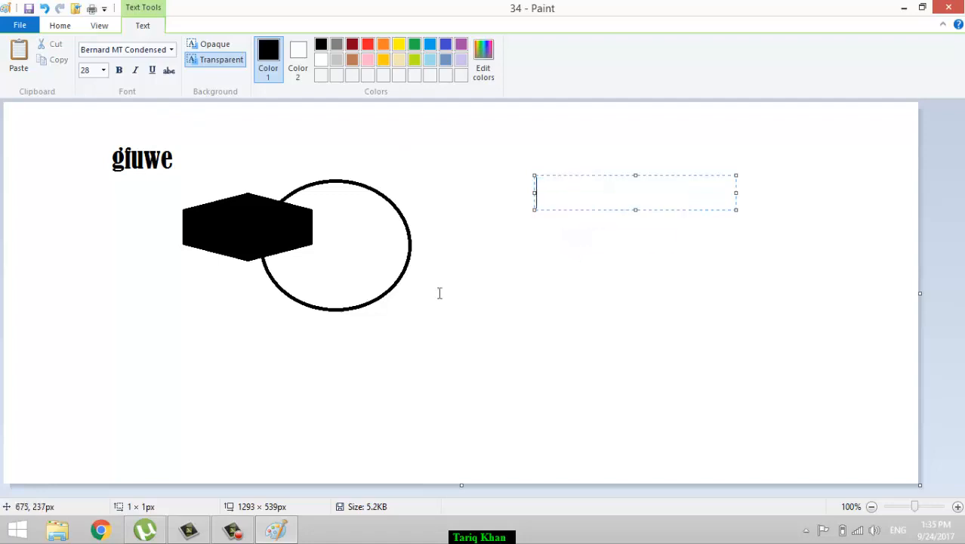
left_click(439, 293)
left_click(444, 289)
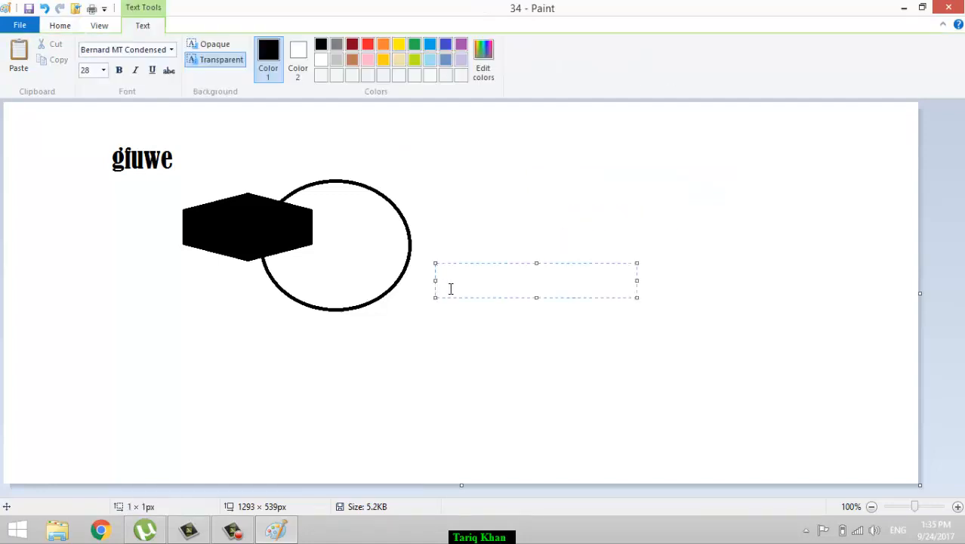
right_click(450, 288)
left_click(480, 358)
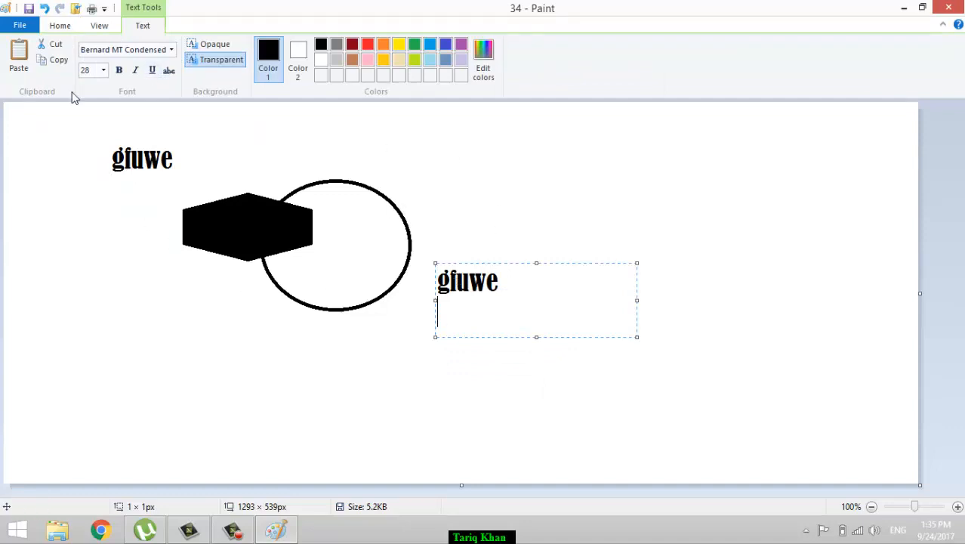
left_click(57, 181)
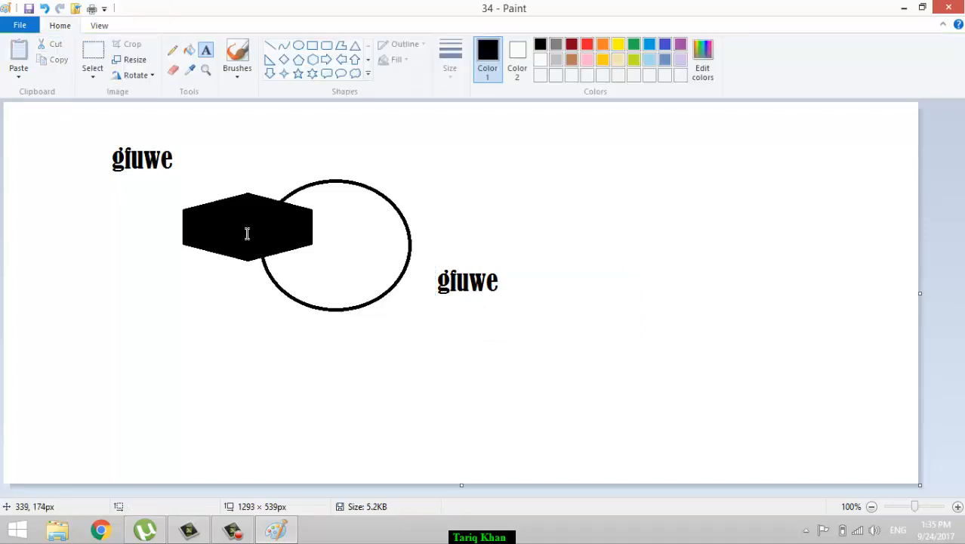
- Cut a rectangular area about 168 × 166 px spanning the hexagon and ellipse, and paste it back into the picture
left_click(93, 75)
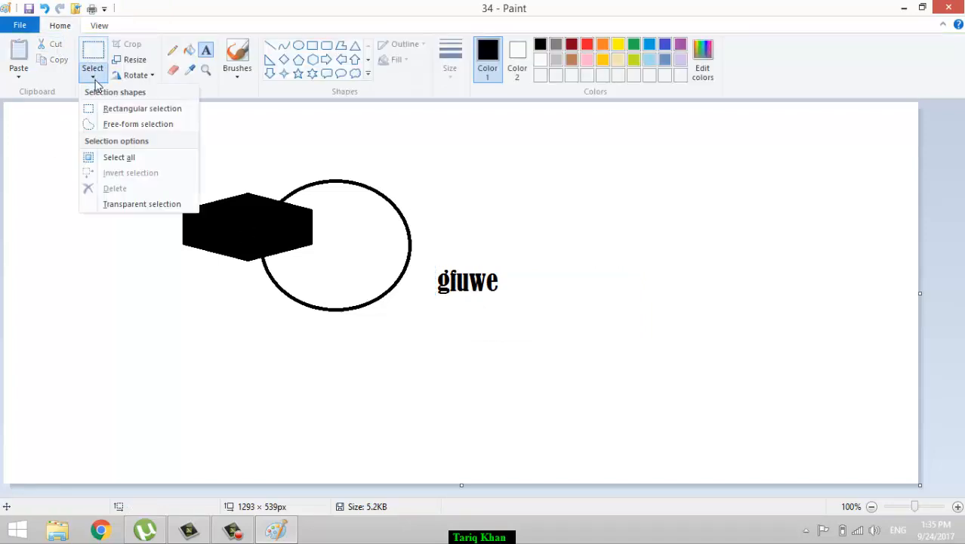
left_click(126, 110)
left_click_drag(344, 154, 225, 270)
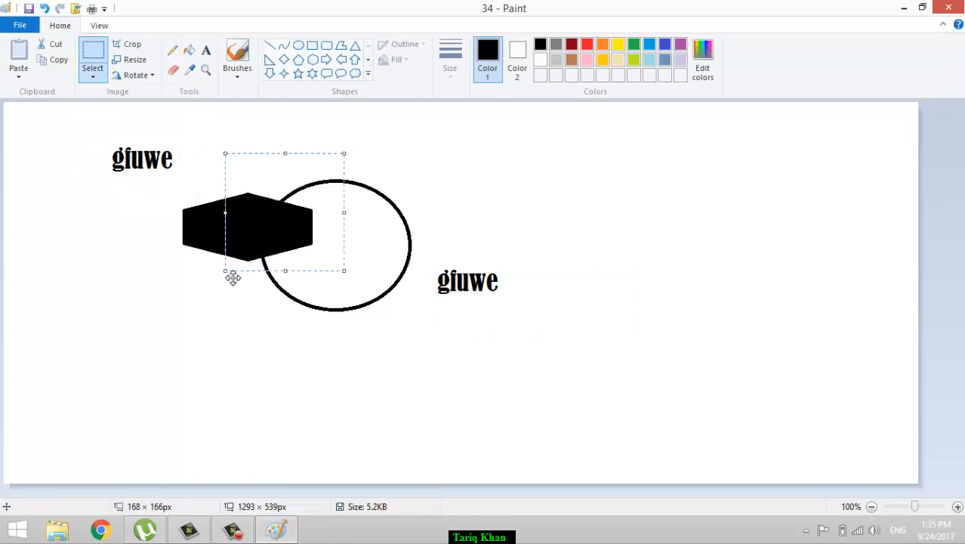
left_click(52, 44)
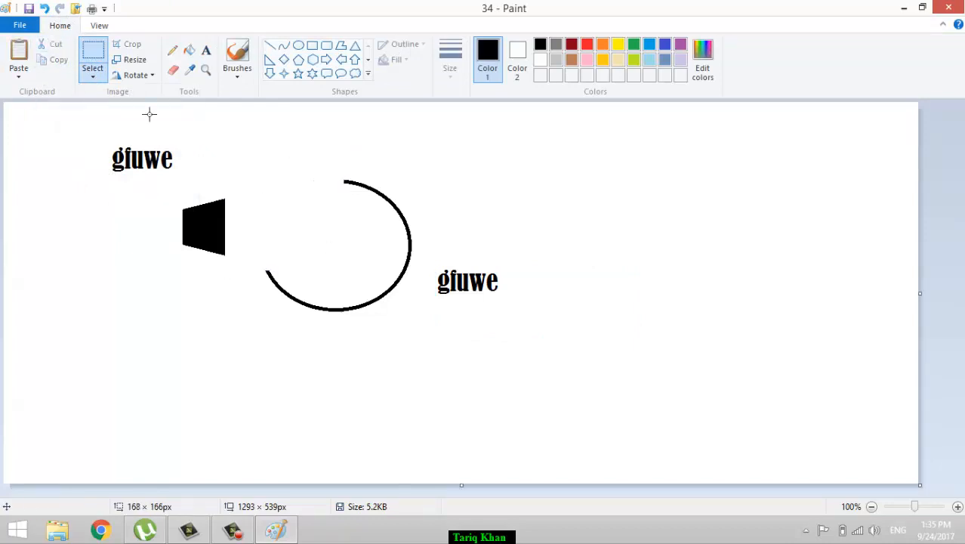
left_click(18, 77)
left_click(36, 92)
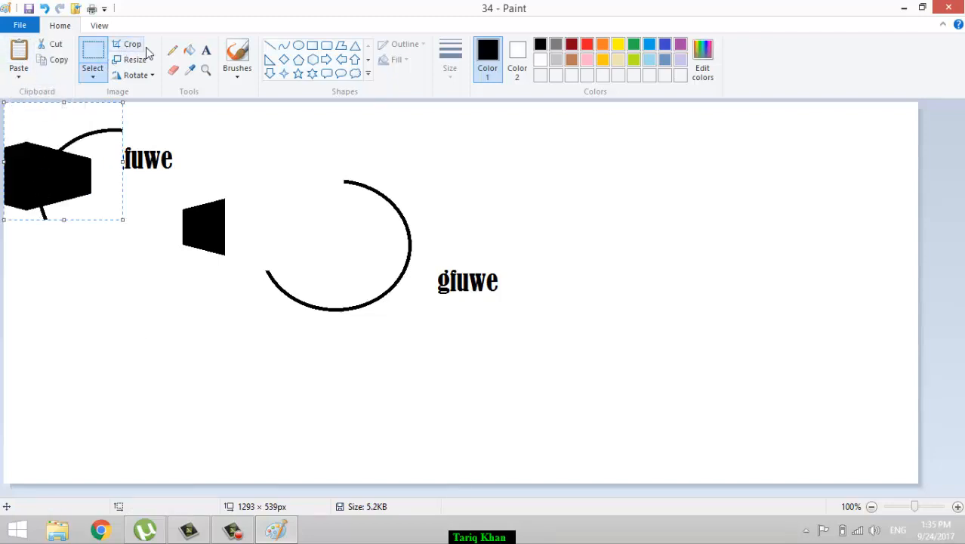
- Select a rectangular area about 127 × 64 px around the "gfuwe" text beside the ellipse's lower right and copy it
left_click(205, 54)
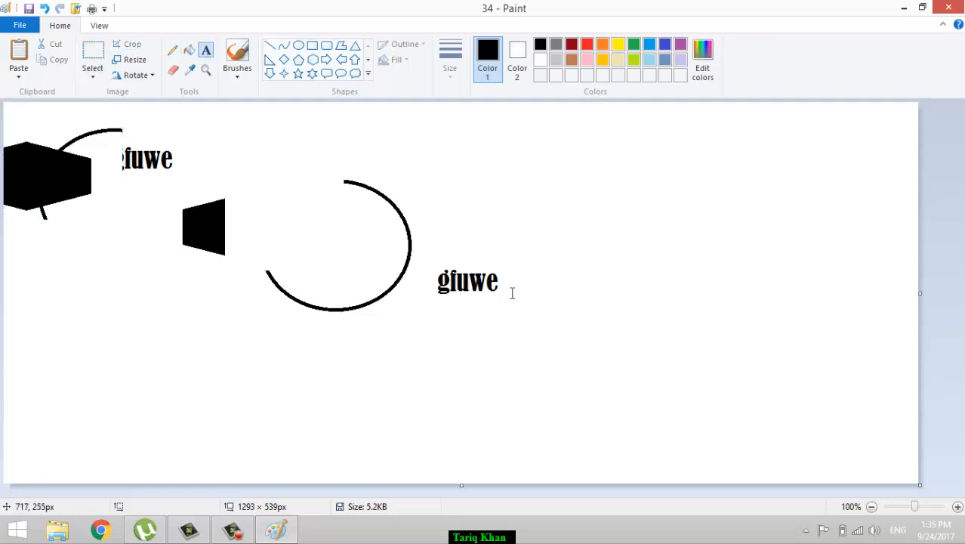
left_click(102, 51)
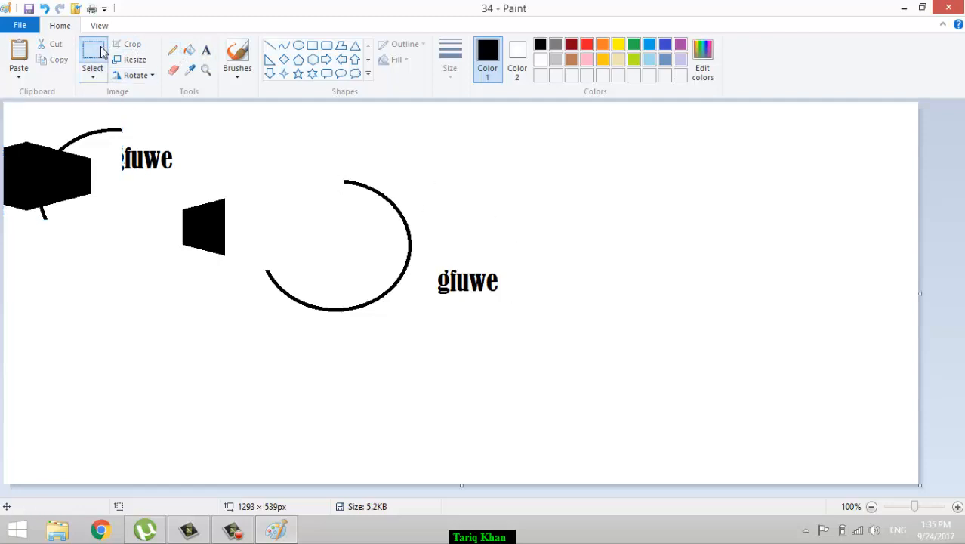
left_click_drag(518, 262, 428, 308)
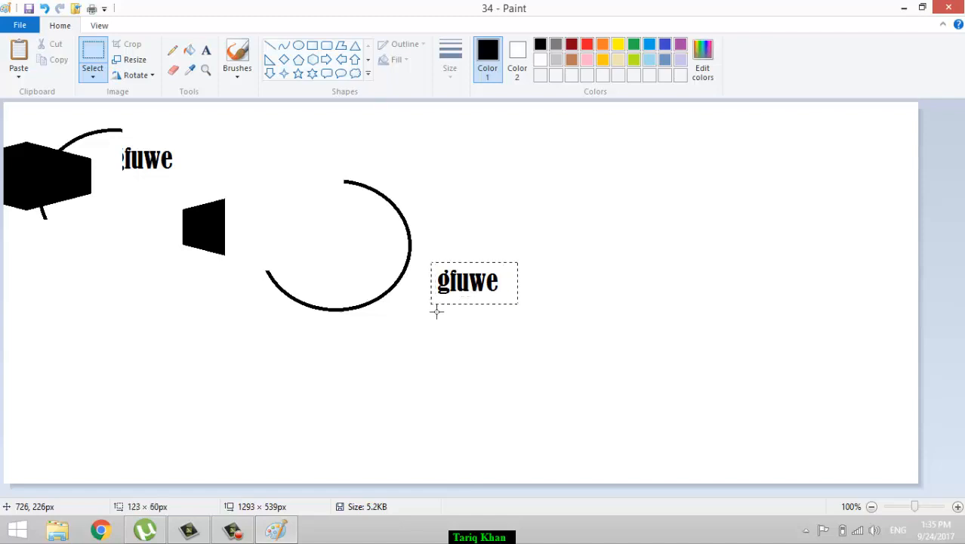
right_click(461, 292)
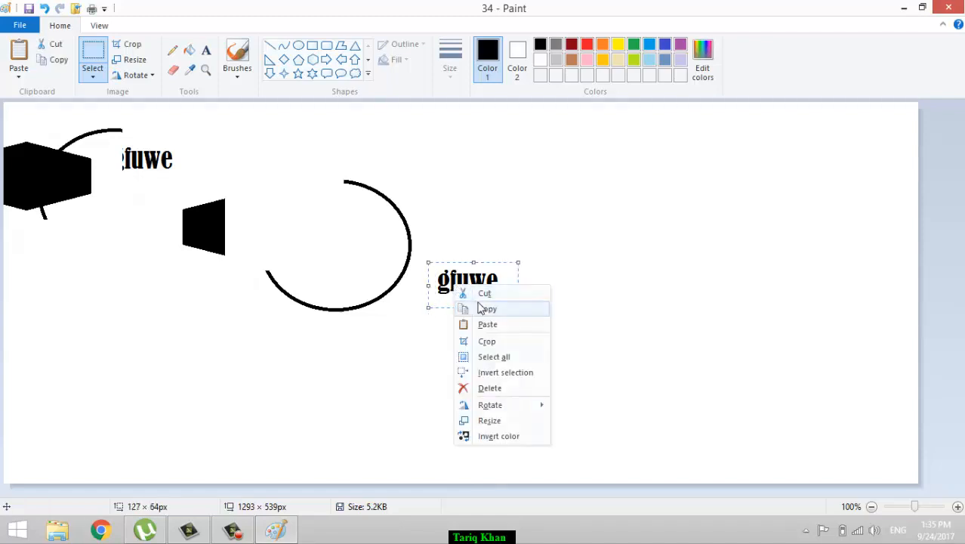
left_click(486, 310)
left_click(246, 405)
- Examine which Desktop pictures are available for pasting from a file, closing the Paste From dialog without inserting one
left_click(18, 72)
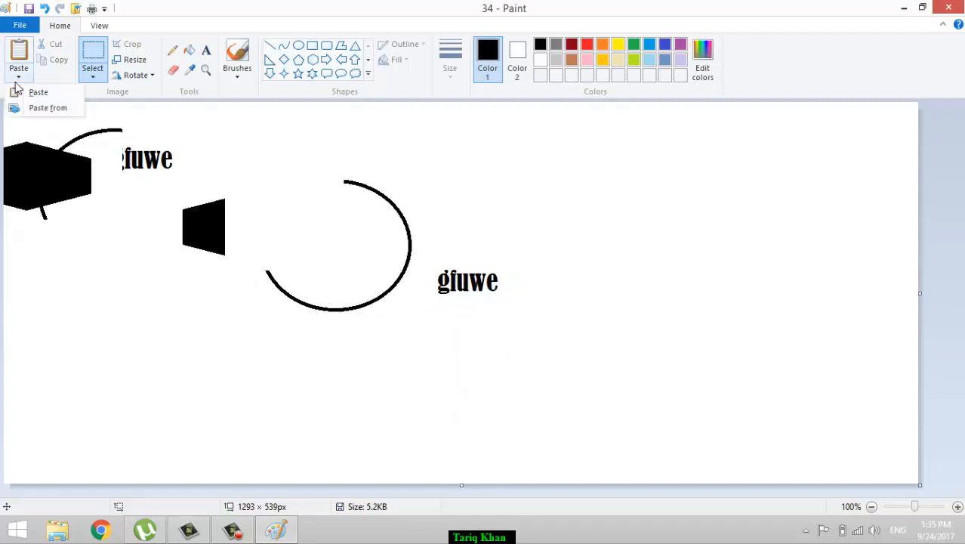
left_click(46, 108)
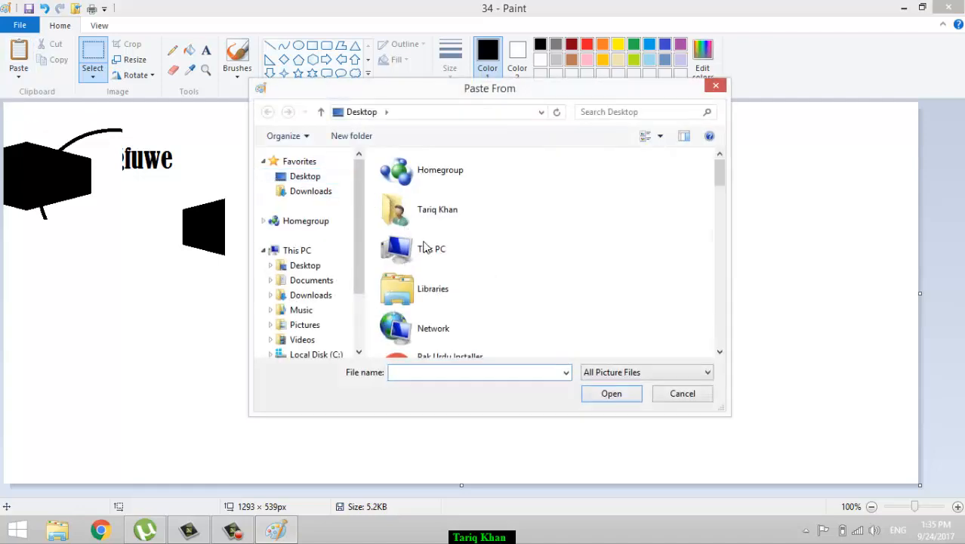
left_click(679, 393)
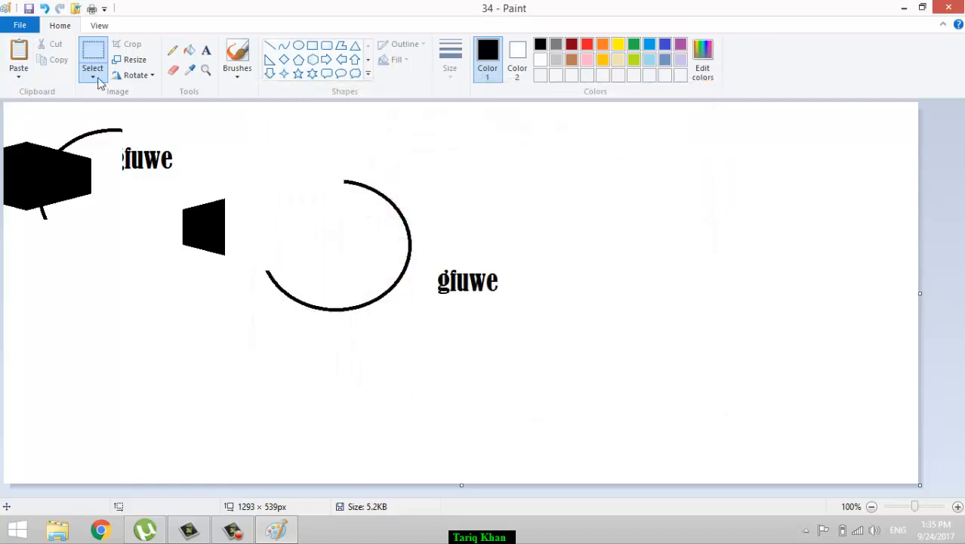
left_click(18, 76)
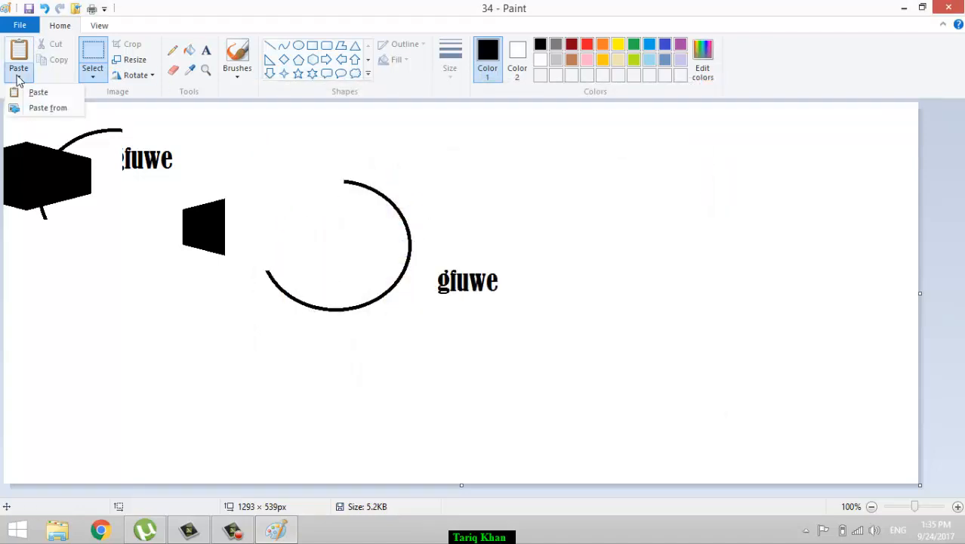
left_click(47, 110)
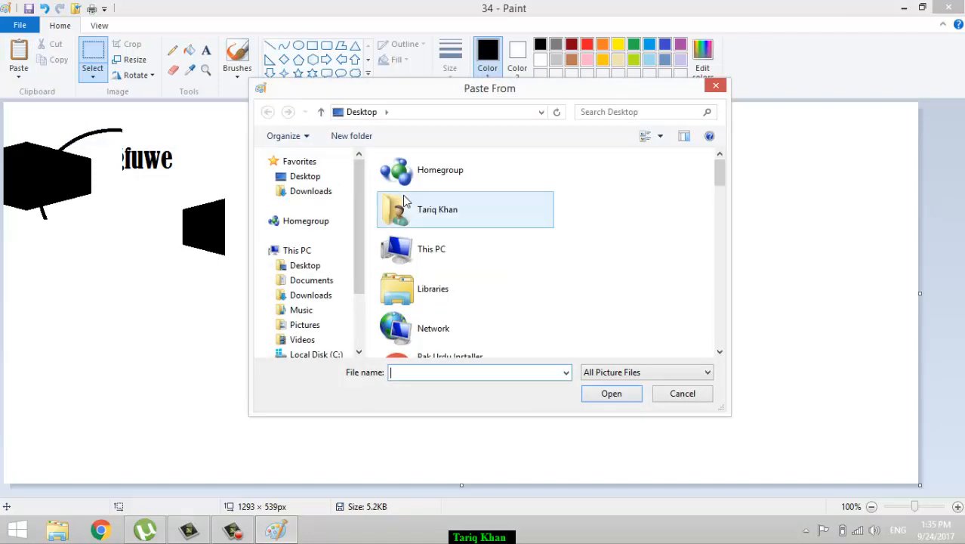
left_click(442, 303)
key("Down")
key("Down")
key("Down")
key("Down")
key("Down")
key("Down")
key("Down")
key("Down")
key("Down")
key("Down")
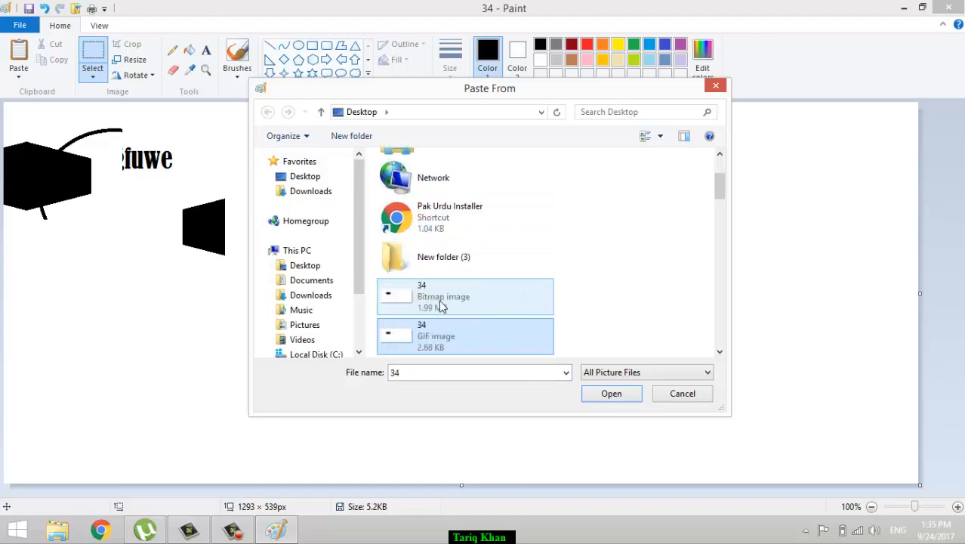
key("Down")
key("Down")
key("Down")
key("Down")
key("Down")
key("Down")
key("Down")
key("Down")
key("Down")
key("Down")
key("Down")
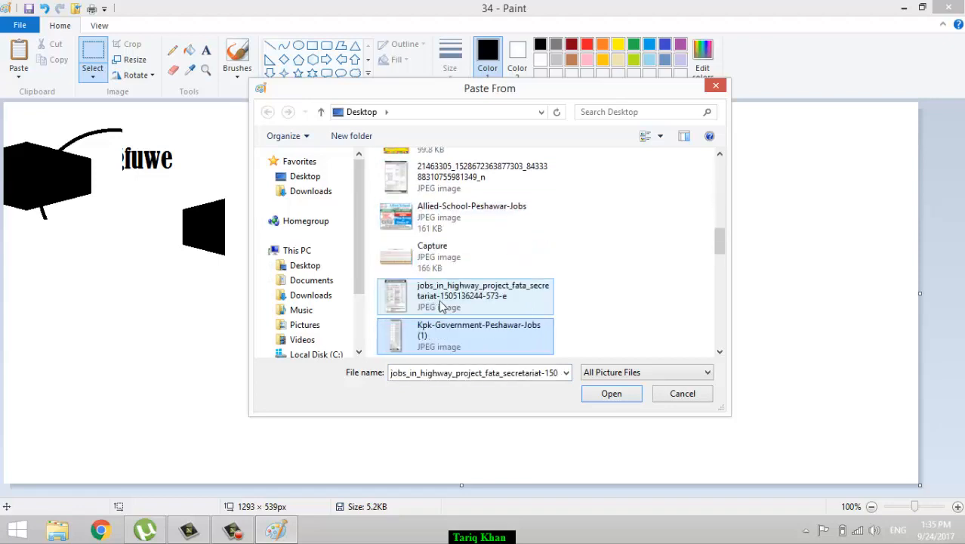
key("Down")
key("Down")
key("Down")
key("Down")
key("Down")
key("Down")
key("Down")
key("Down")
key("Down")
key("Down")
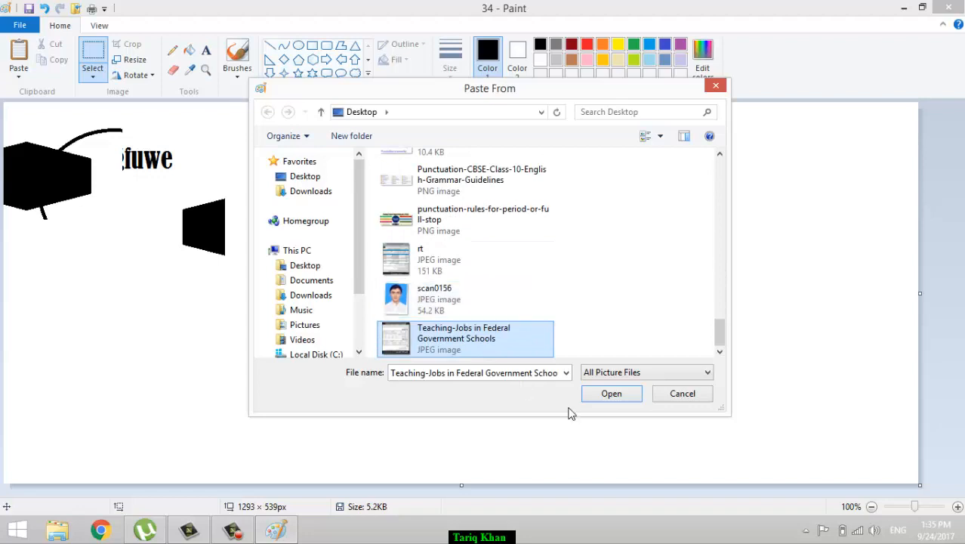
left_click(668, 398)
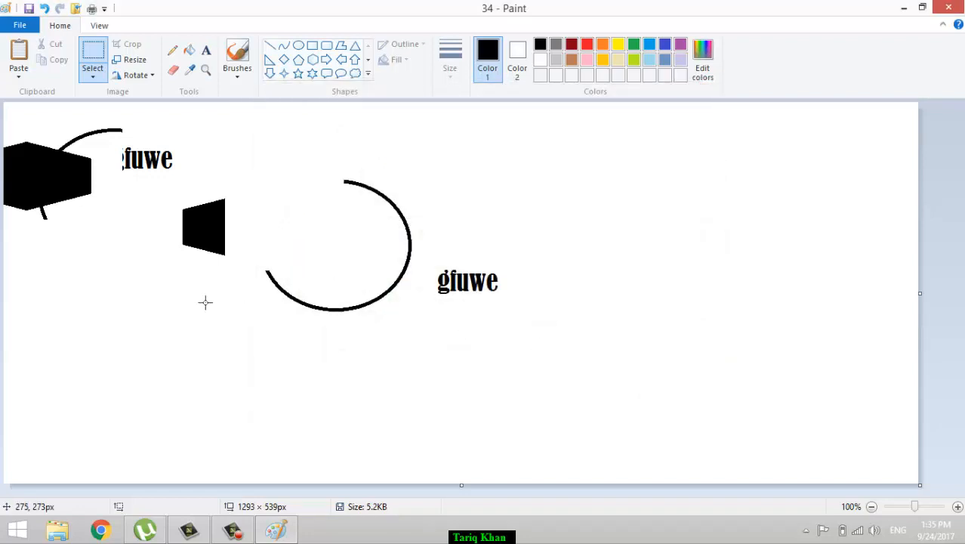
- Open Notepad, enter "fu394t" and save the text document on the Desktop as "io"
key("super+r")
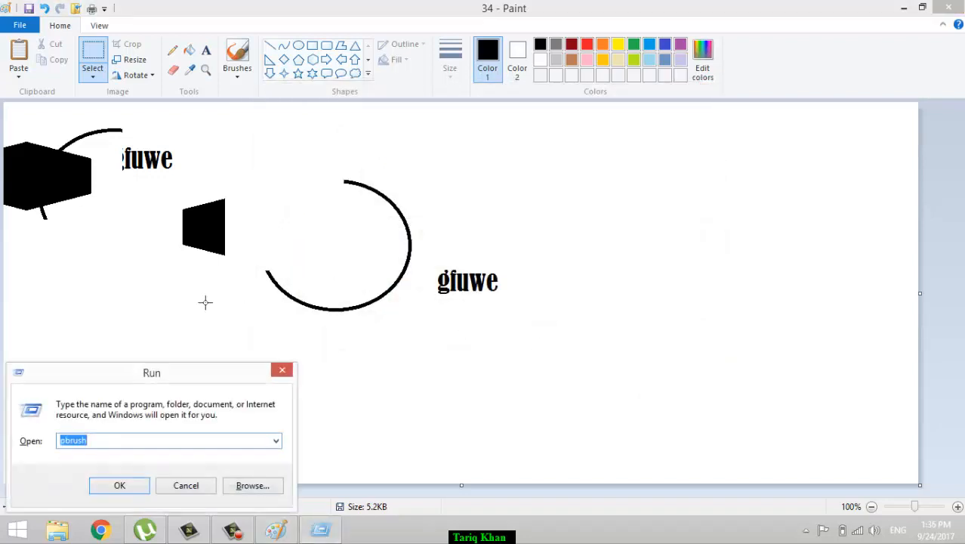
type("note")
key("Down")
key("Return")
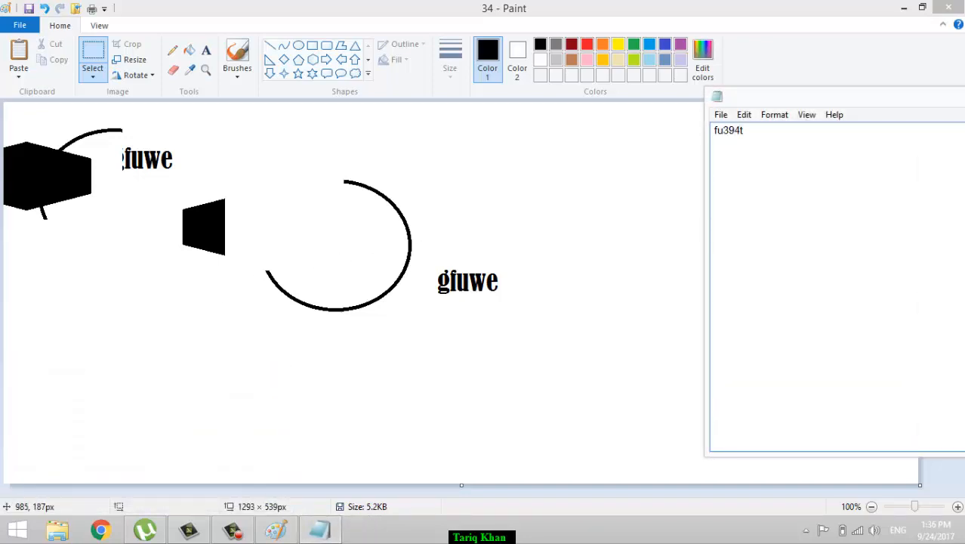
key("ctrl+s")
left_click(541, 228)
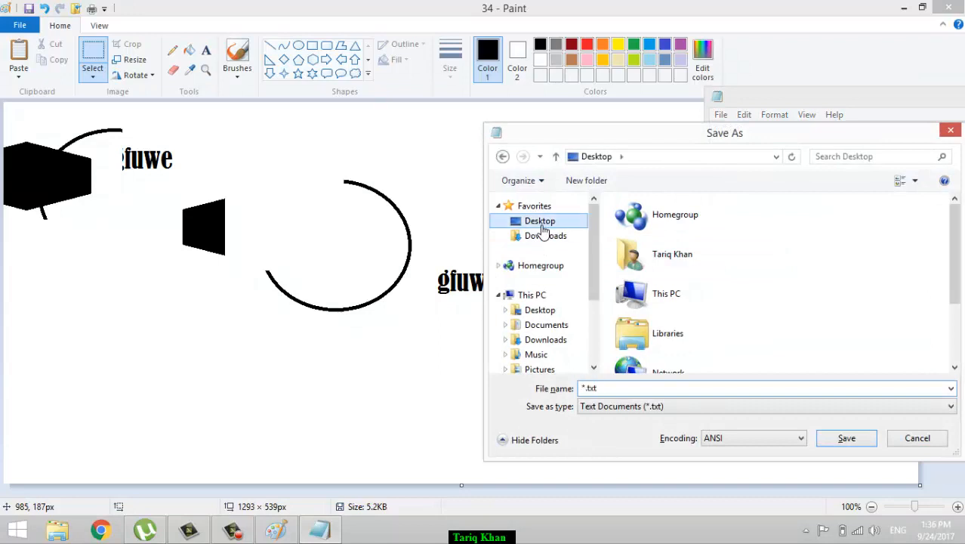
left_click(627, 394)
type("er")
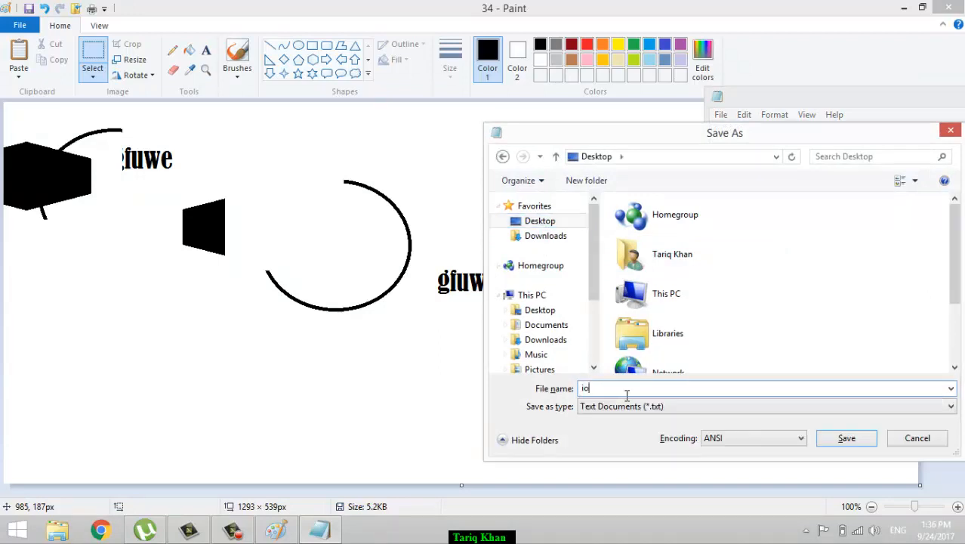
key("Return")
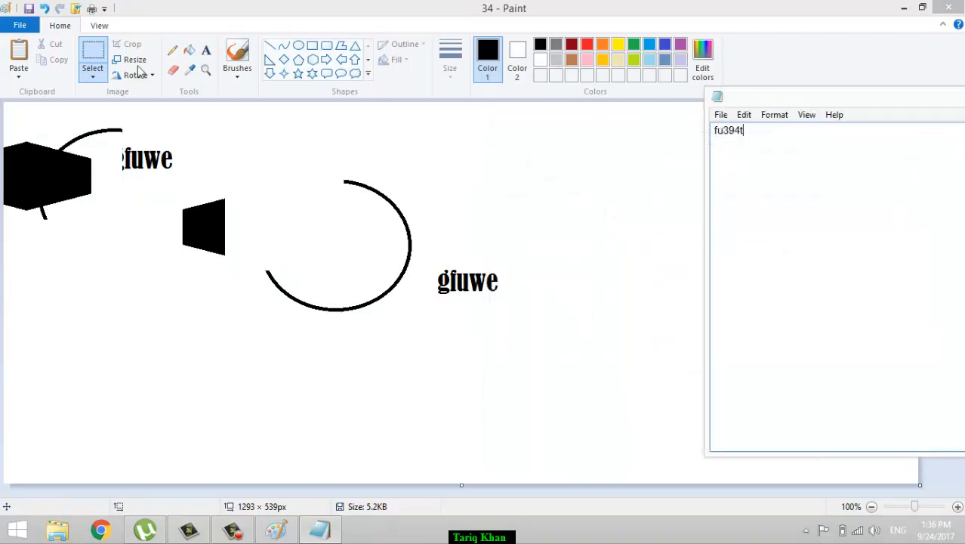
- Switch back to Paint and paste the Desktop picture file scan0156 into the drawing using Paste From
left_click(675, 250)
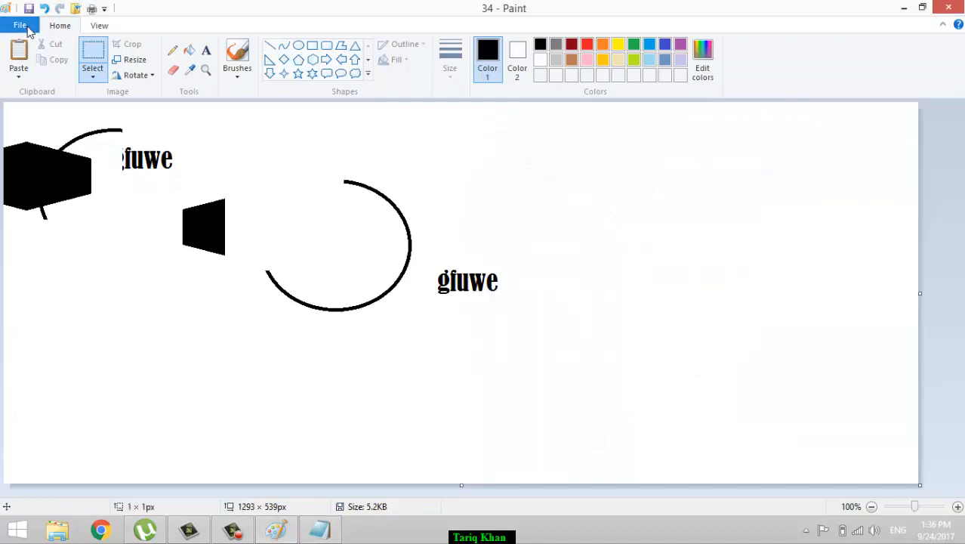
left_click(19, 25)
left_click(445, 269)
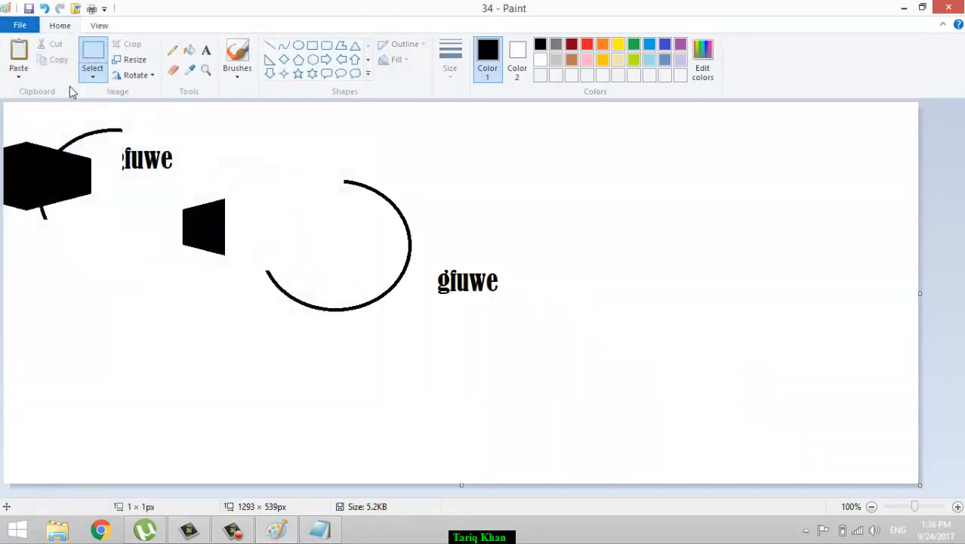
left_click(30, 76)
left_click(33, 110)
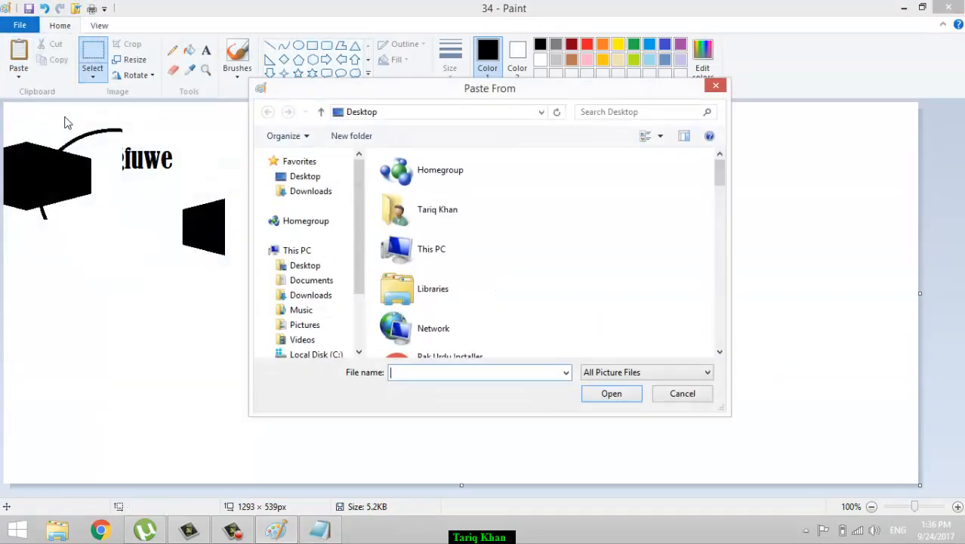
left_click(421, 288)
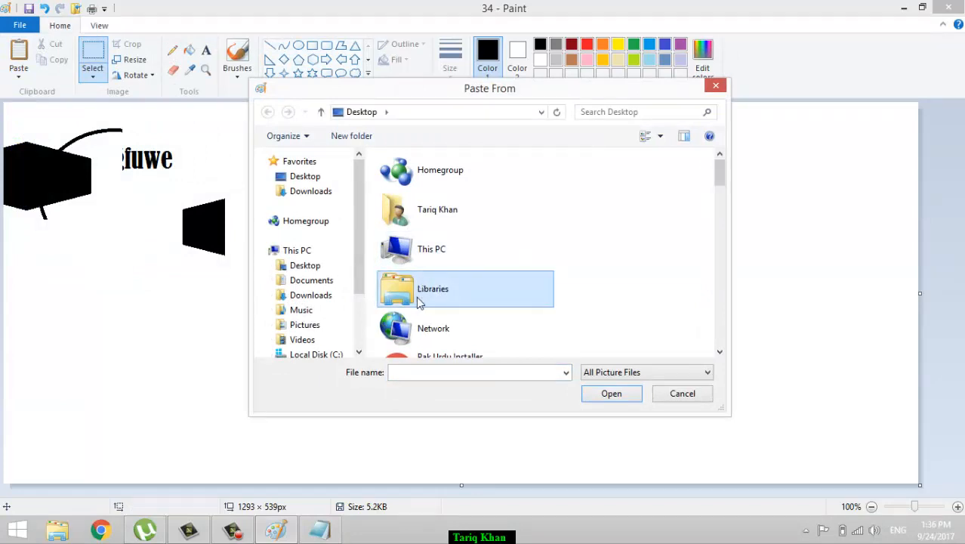
key("Down")
key("Down")
key("Down")
key("Down")
key("Down")
key("Down")
key("Down")
key("Down")
key("Down")
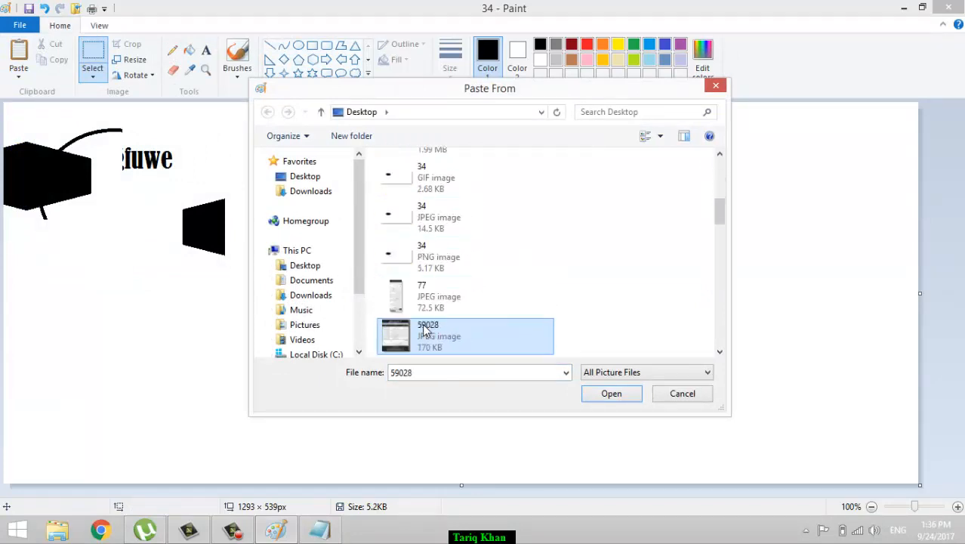
key("Down")
key("Down")
key("Down")
key("Down")
key("Down")
key("Down")
key("Down")
key("Down")
key("Down")
key("Down")
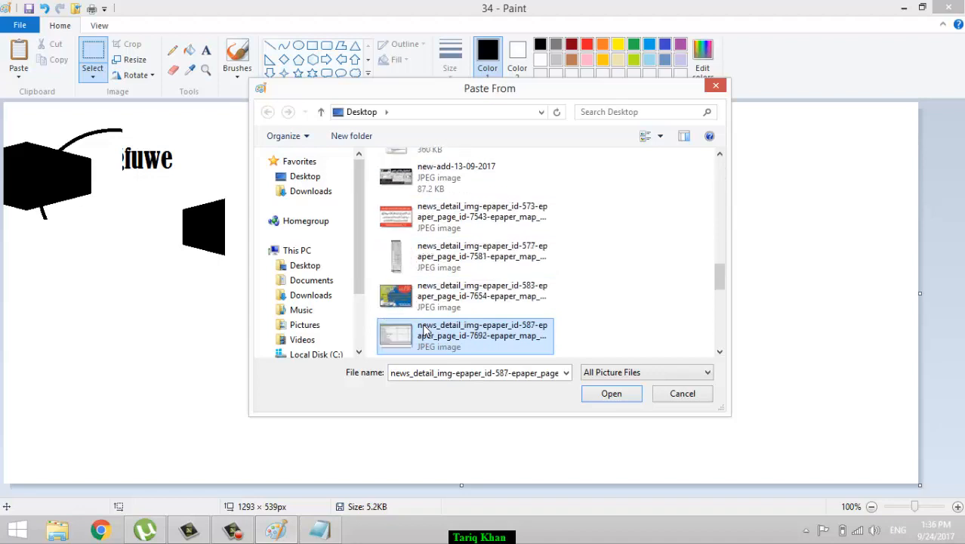
key("Down")
key("Down")
key("Down")
key("Down")
key("Down")
key("Down")
key("Down")
key("Down")
key("Down")
key("Down")
key("Down")
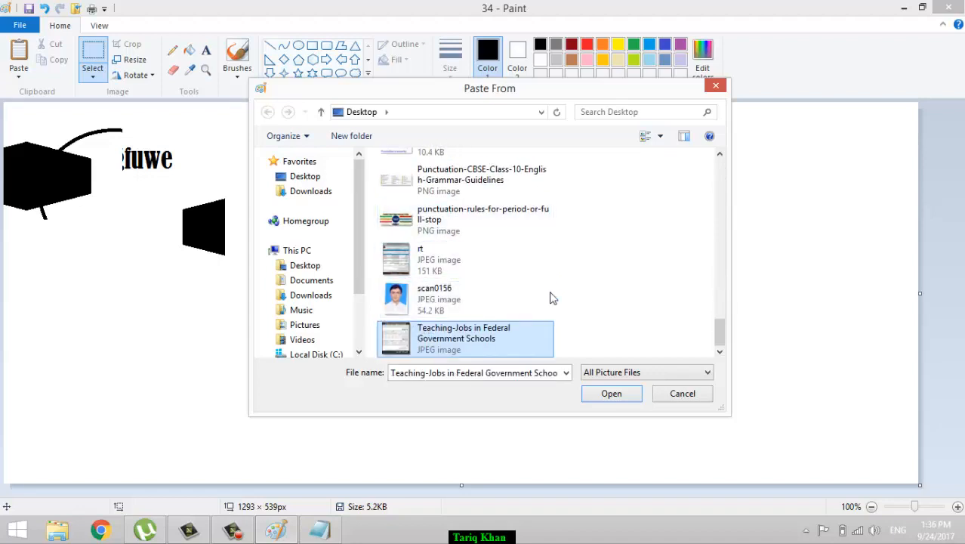
left_click(427, 316)
left_click(586, 398)
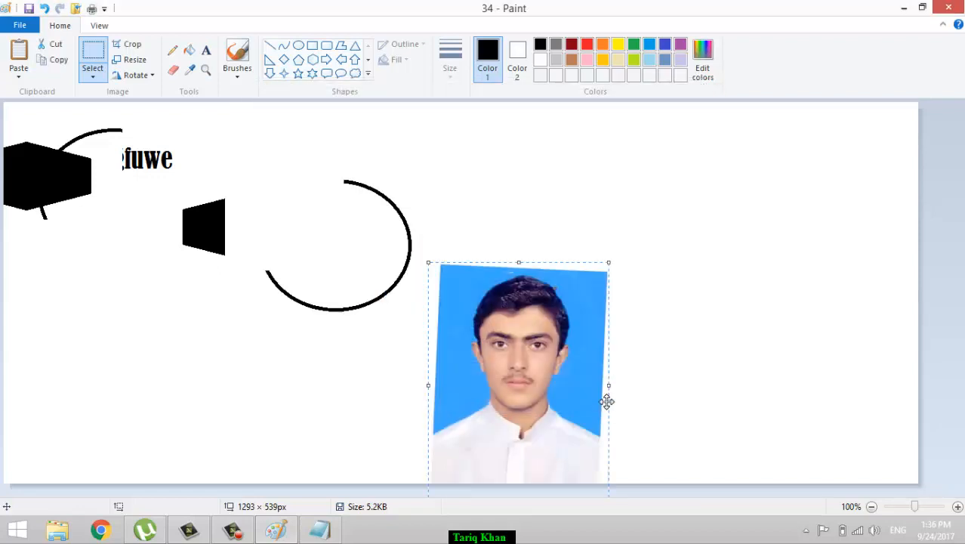
- Select a 148 × 152 px rectangle around the upper "gfuwe" text and the black trapezoid, and stretch it to about 248 × 117 px
left_click(19, 72)
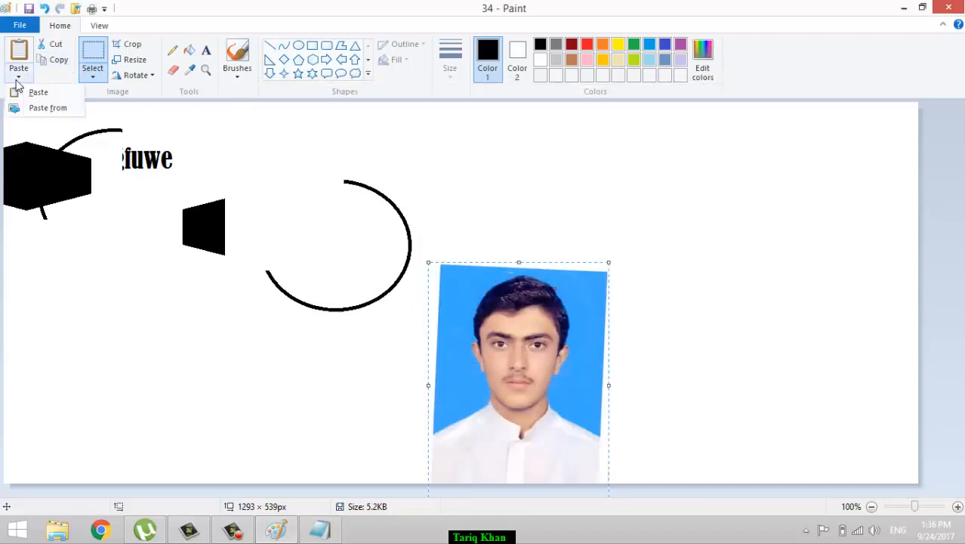
left_click(93, 57)
left_click_drag(224, 150, 118, 259)
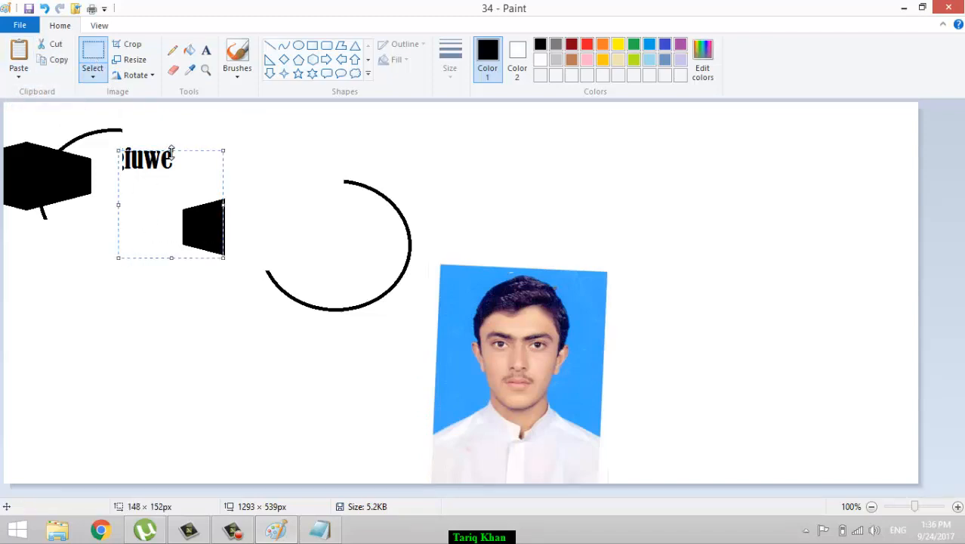
left_click_drag(229, 153, 296, 182)
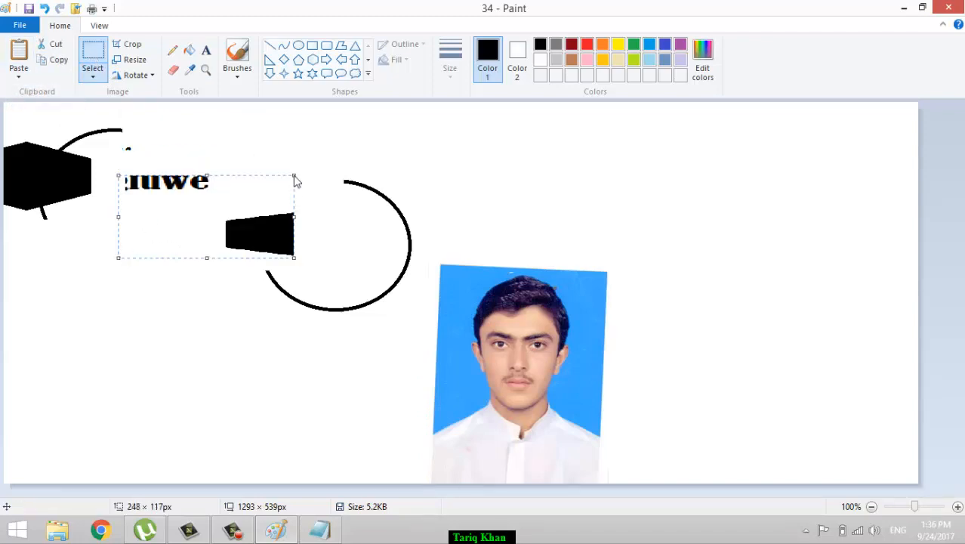
- Draw two free-form selections over the pasted photo, the second about 162 × 221 px across its upper part, and select the entire picture
left_click(92, 75)
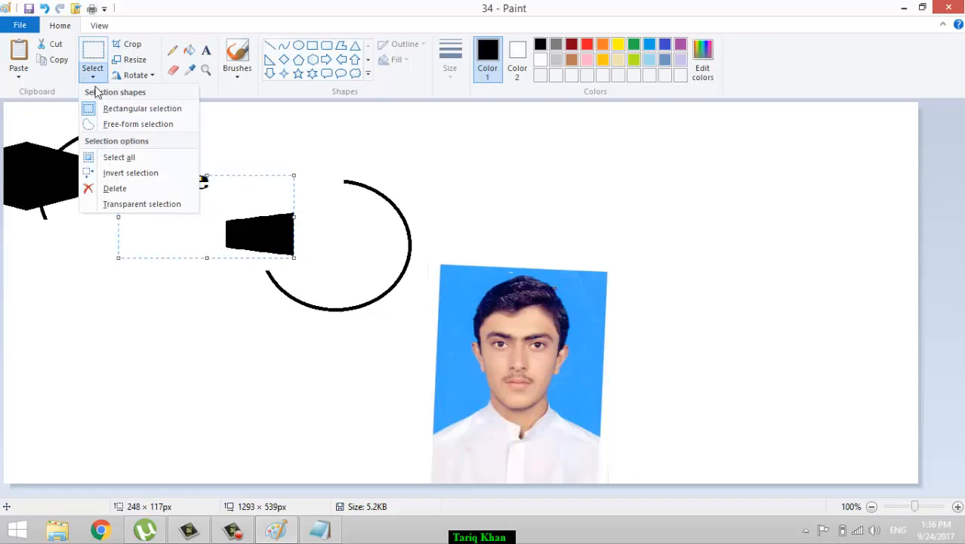
left_click(131, 126)
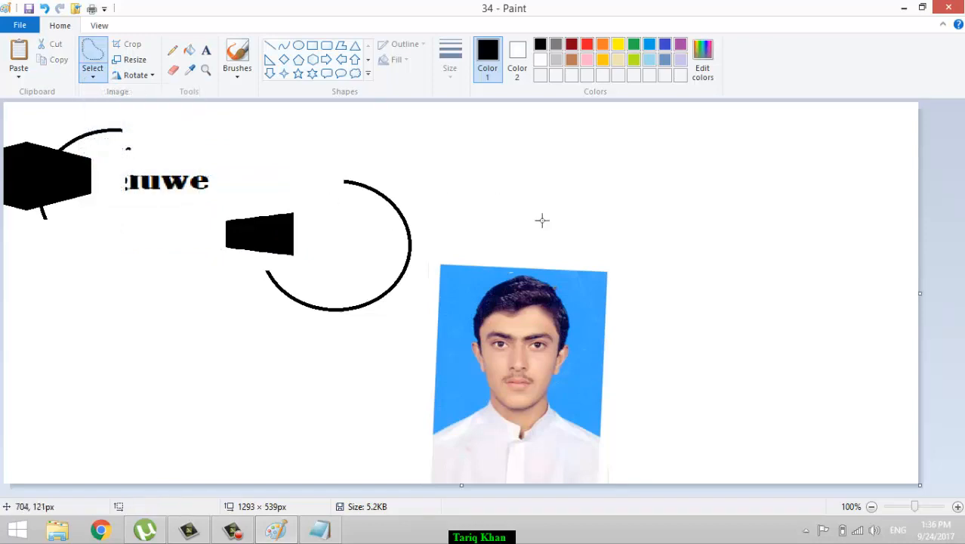
left_click_drag(646, 266, 457, 463)
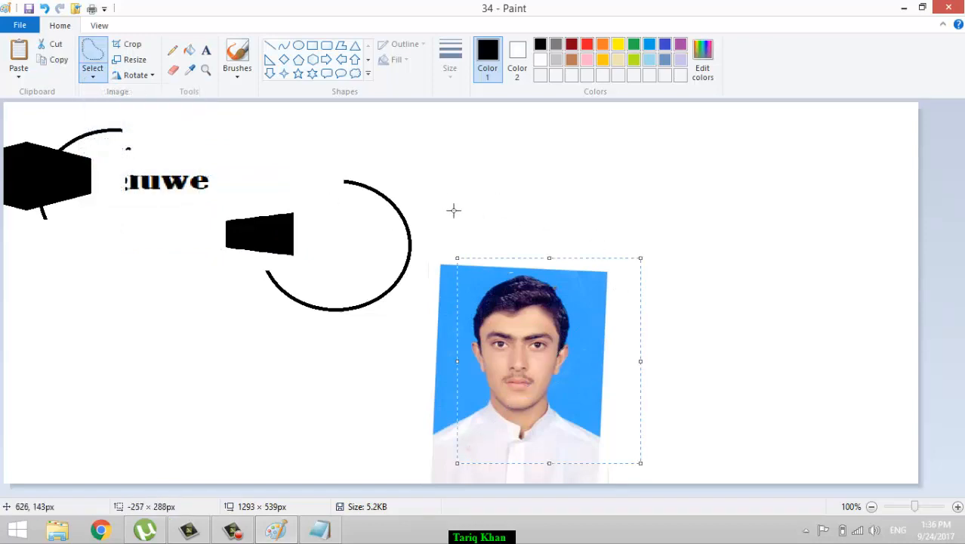
mouse_move(448, 204)
left_mouse_down()
mouse_move(564, 319)
mouse_move(556, 360)
left_mouse_up()
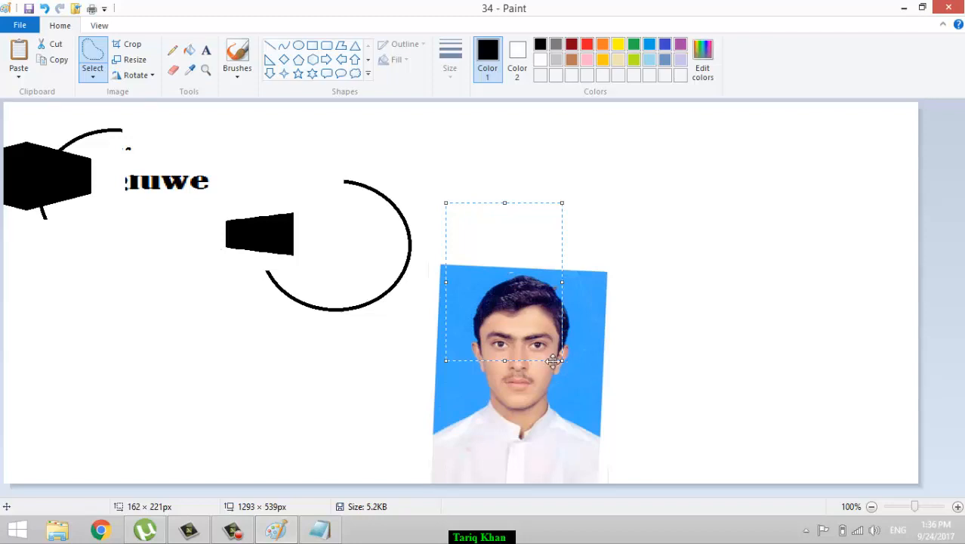
left_click(92, 79)
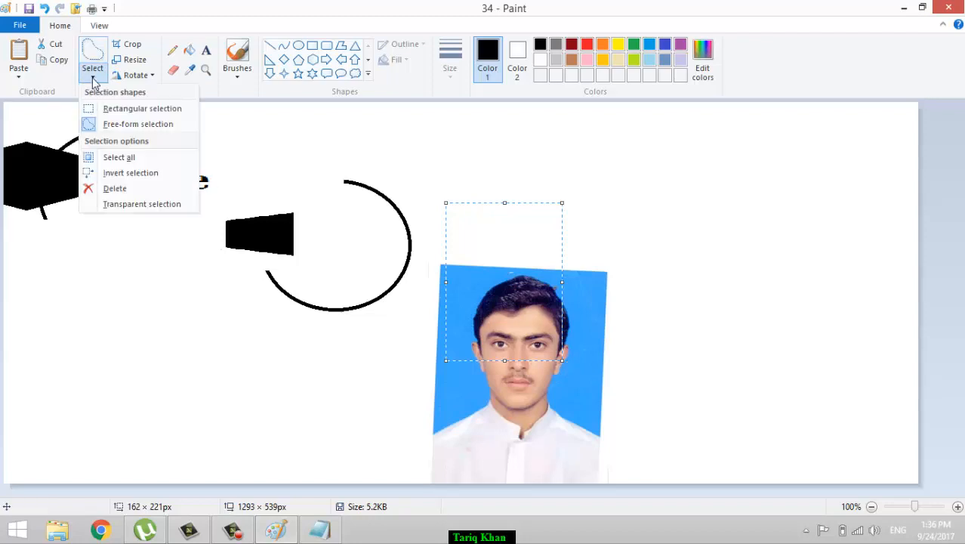
left_click(120, 158)
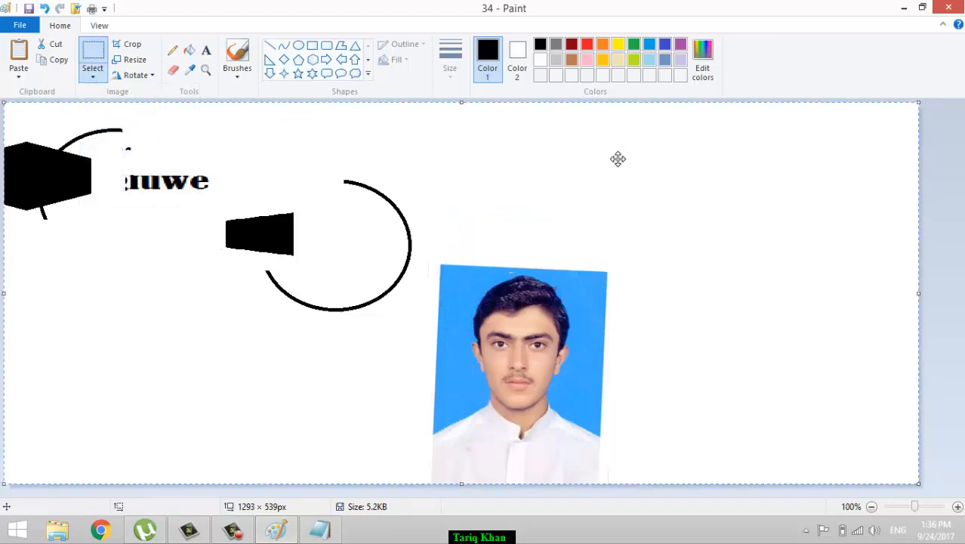
- Invert the whole-picture selection, and draw a rectangular selection of about 361 × 348 px around the pasted photo
left_click(92, 79)
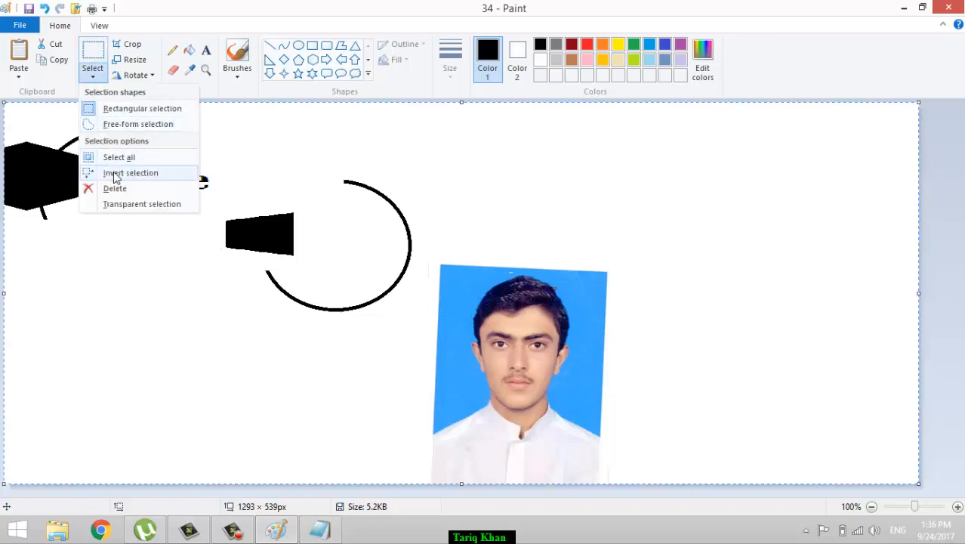
left_click(114, 174)
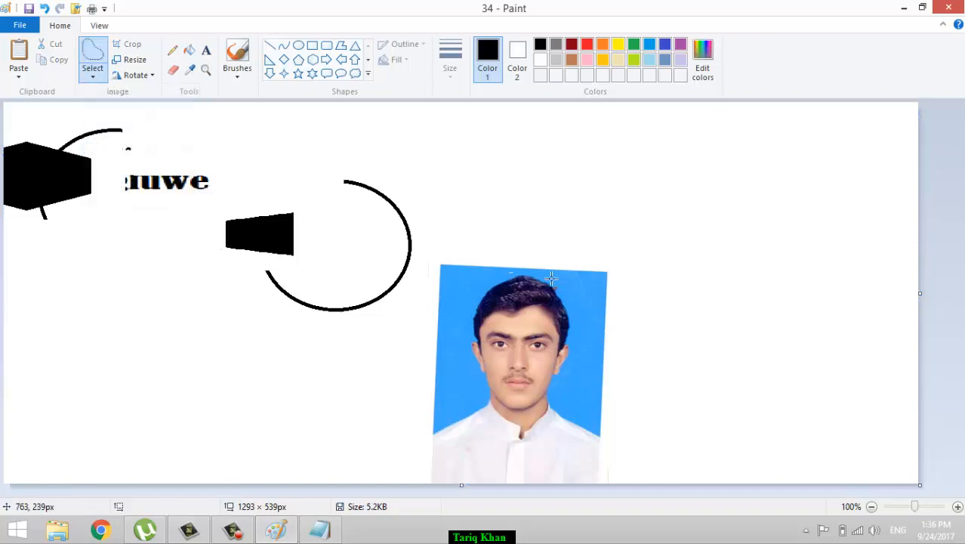
left_click(103, 74)
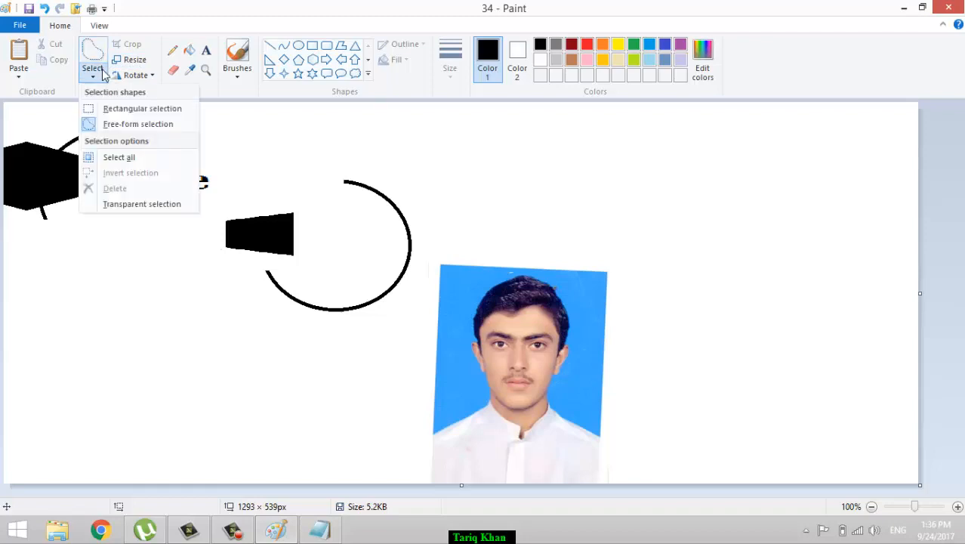
left_click(113, 111)
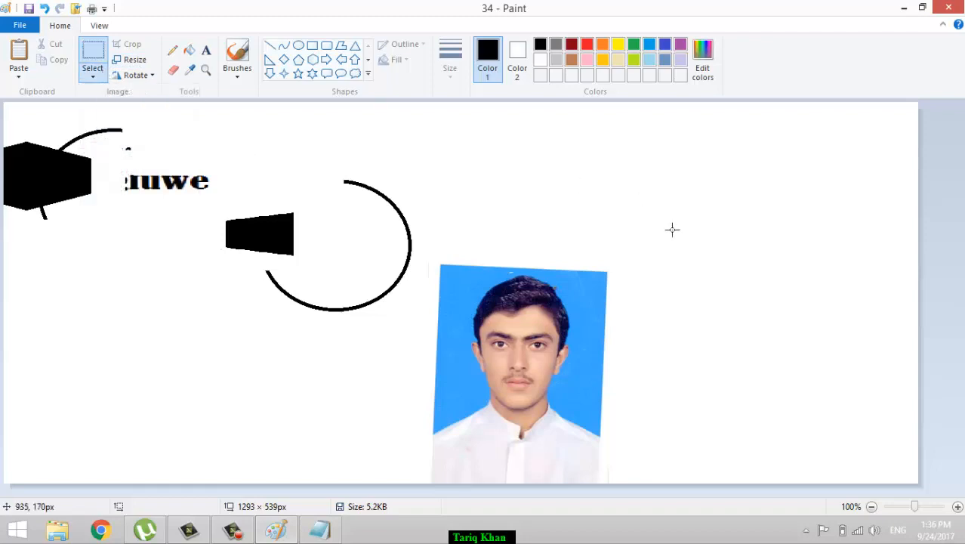
left_click_drag(666, 222, 410, 468)
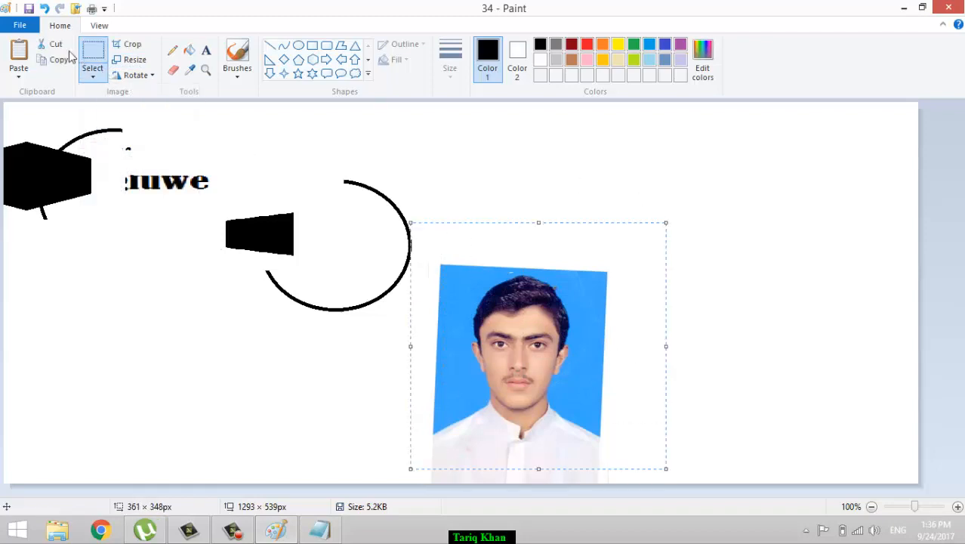
- Invert the rectangular selection around the photo, invert it back, and delete the selected area
left_click(92, 74)
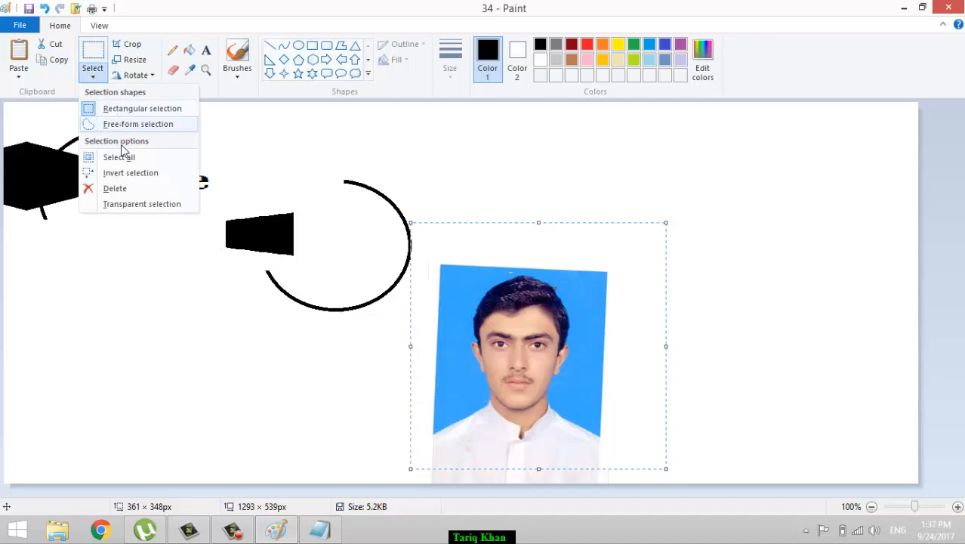
left_click(126, 173)
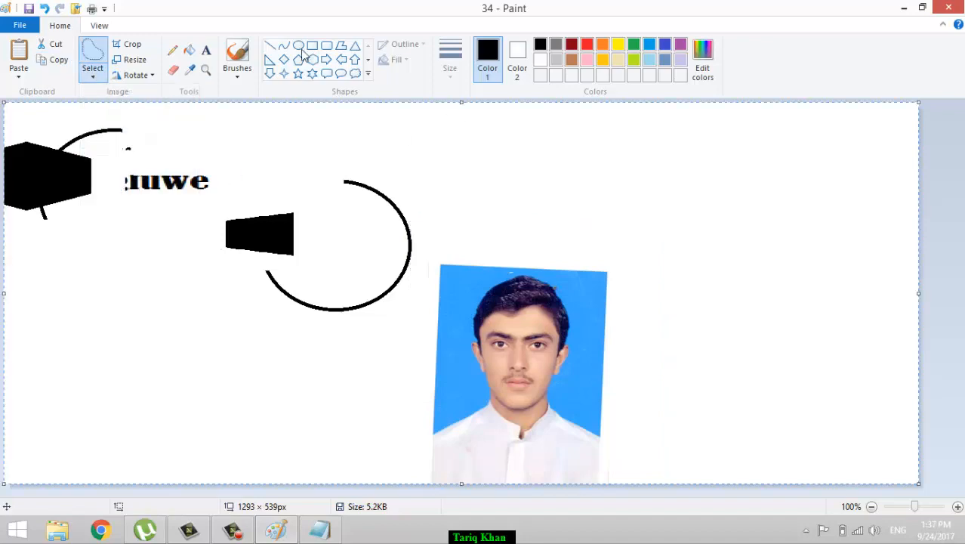
left_click(90, 75)
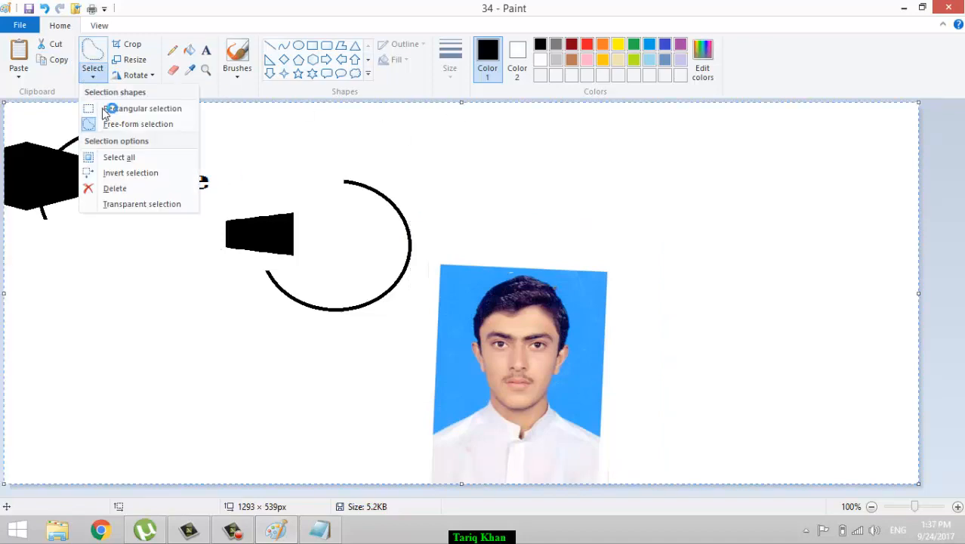
left_click(127, 173)
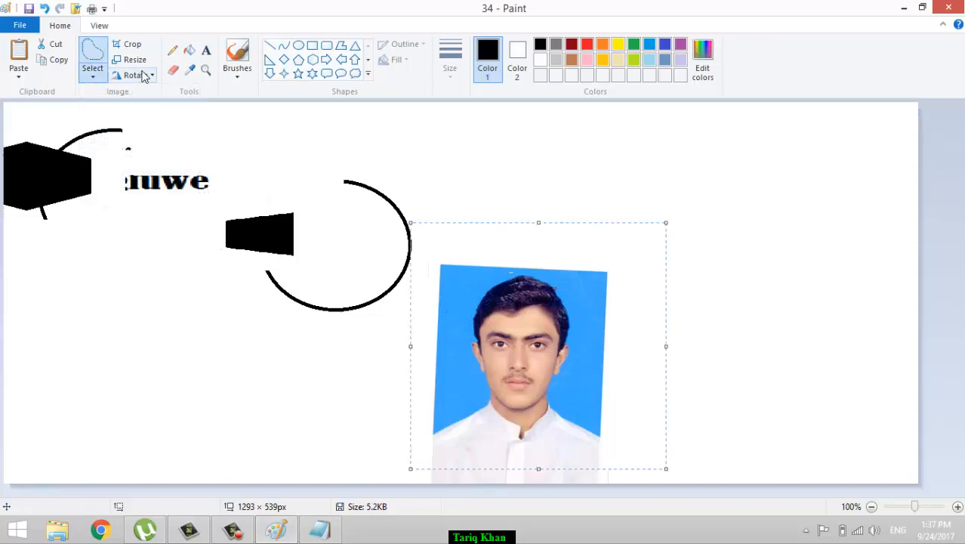
left_click(93, 77)
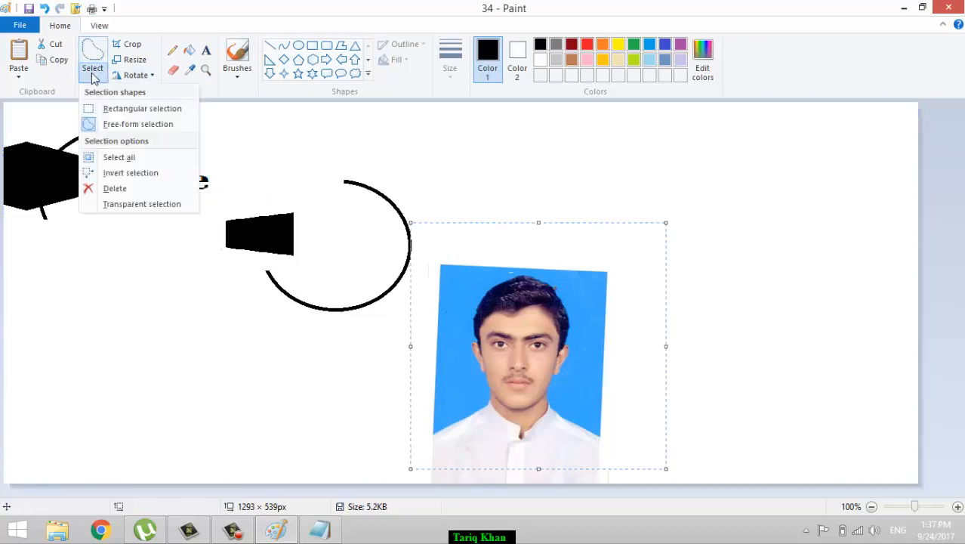
left_click(123, 190)
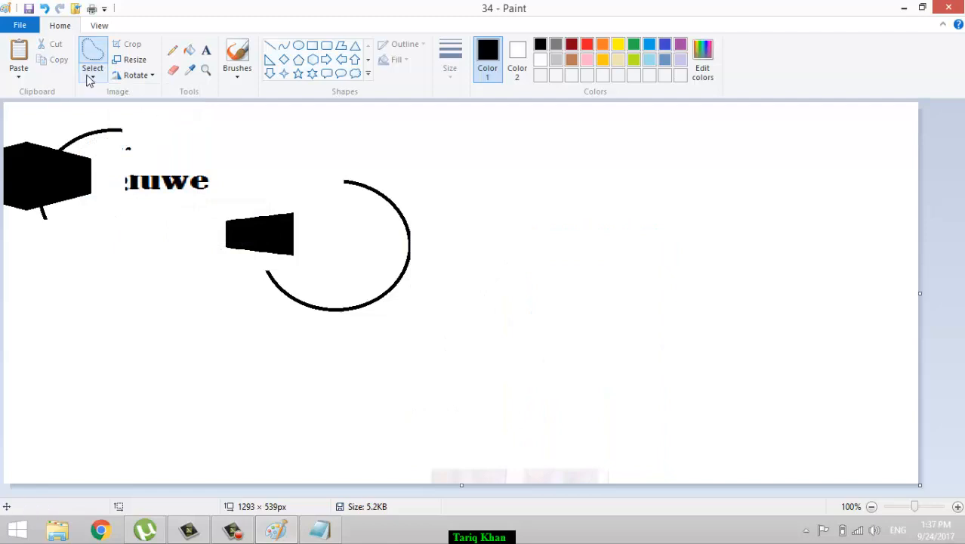
- Turn on transparent selection, draw a free-form selection of about 214 × 212 px over the large arc, and move it slightly right
left_click(89, 79)
left_click(129, 215)
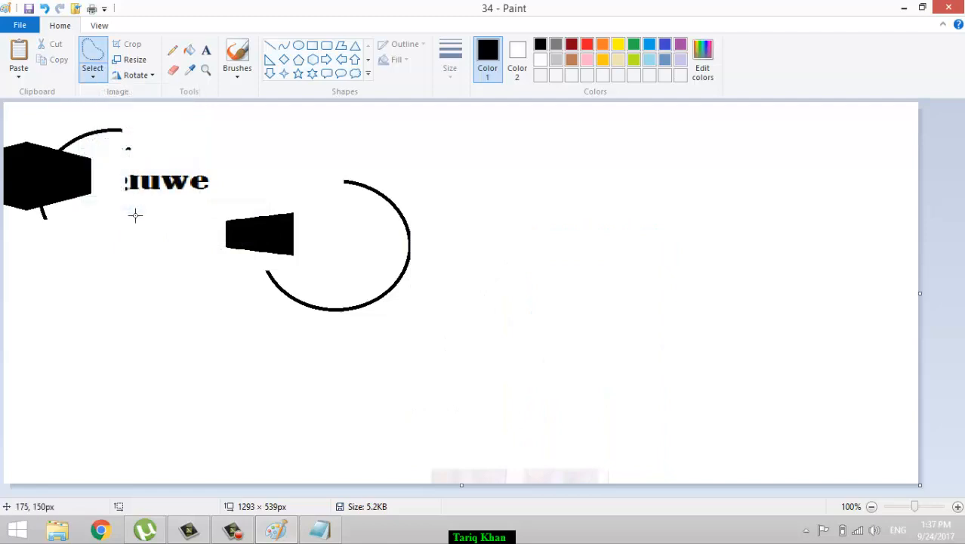
left_click_drag(424, 164, 271, 316)
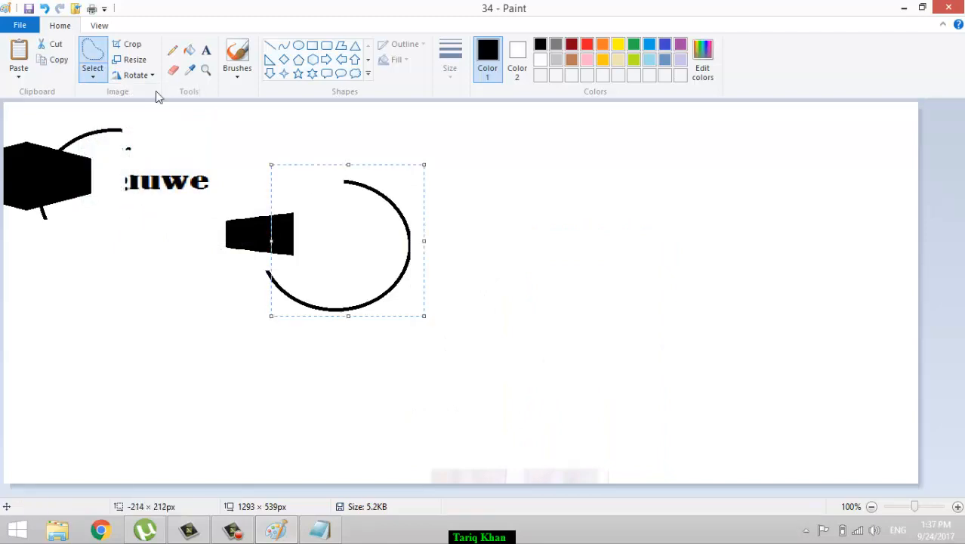
left_click(92, 75)
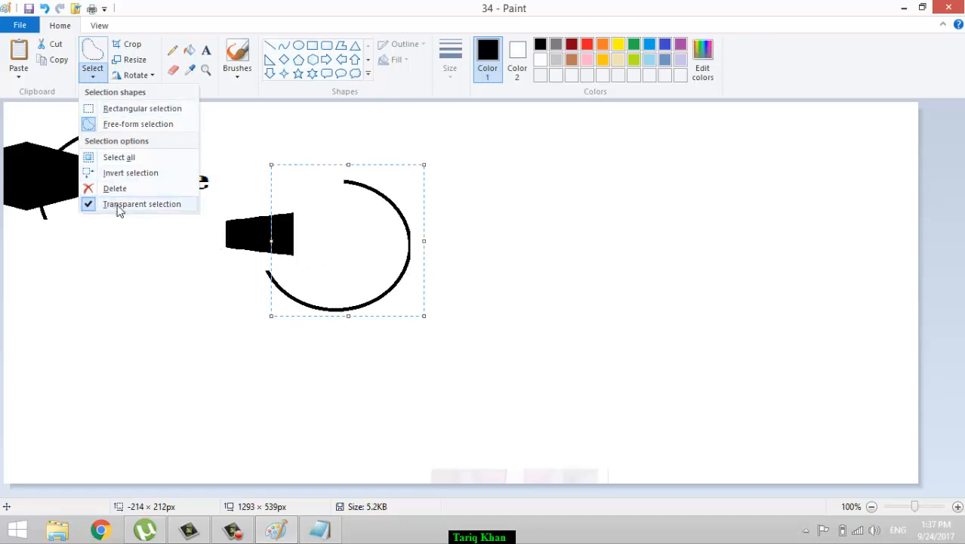
left_click(420, 187)
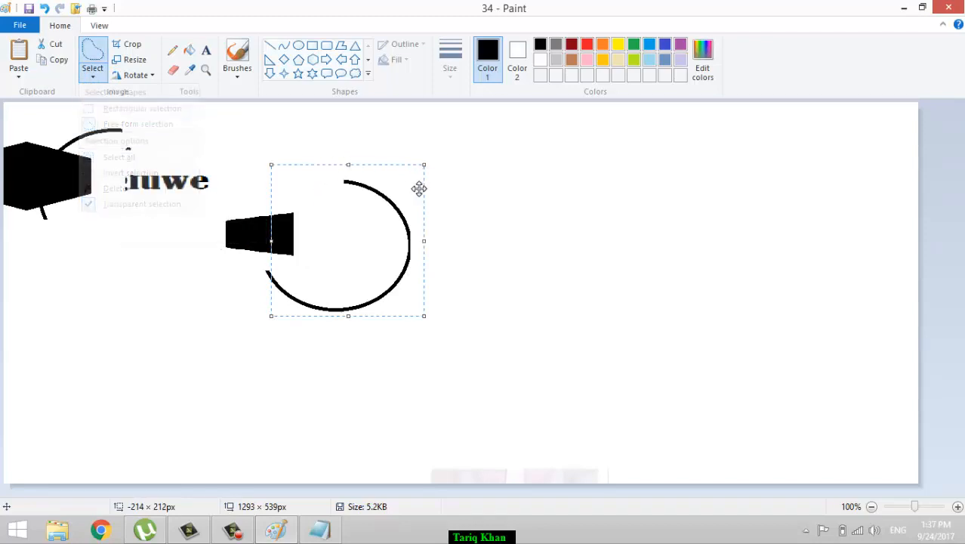
left_click_drag(417, 190, 480, 199)
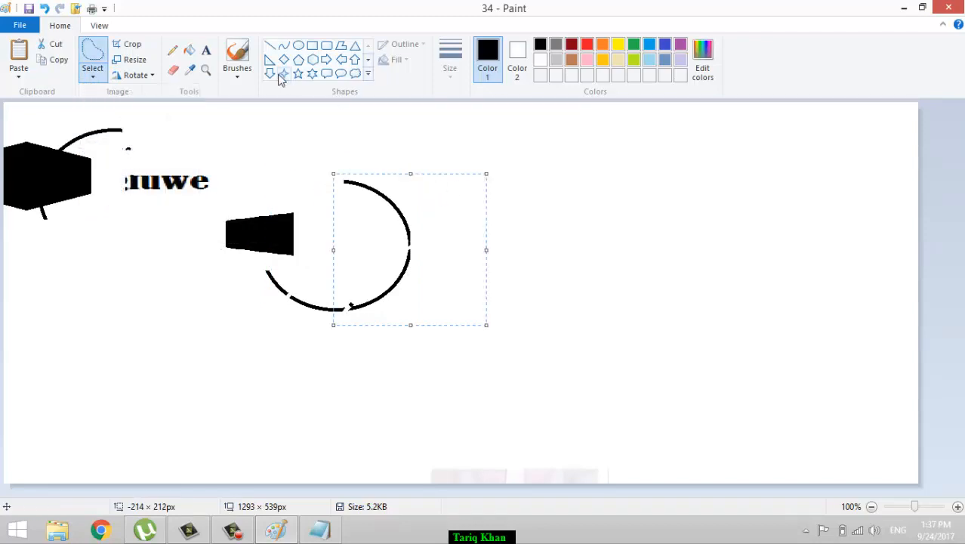
- Crop the picture to a rectangle of about 174 × 135 px over the upper-left shapes and text, and extend the canvas to about 887 × 354 px
left_click(93, 75)
left_click(111, 110)
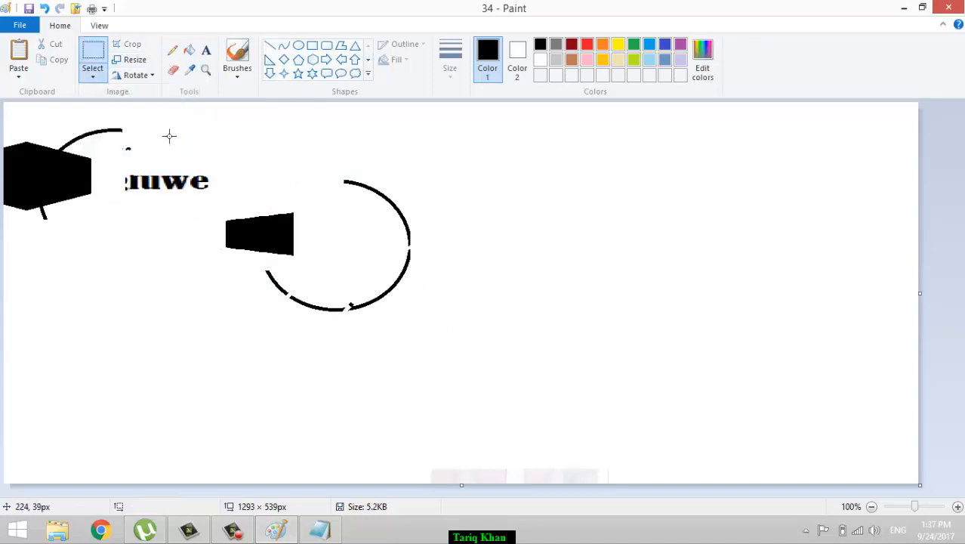
left_click_drag(162, 130, 40, 224)
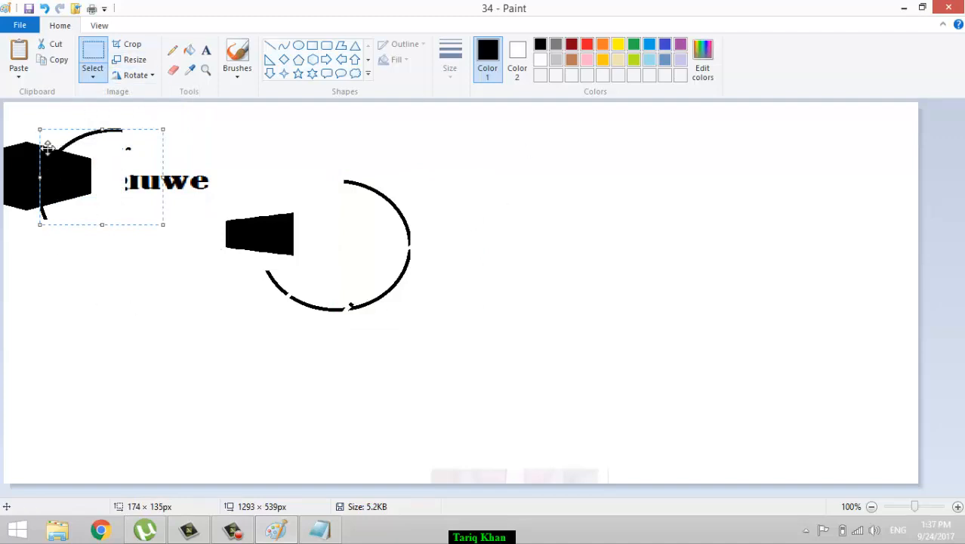
left_click(124, 44)
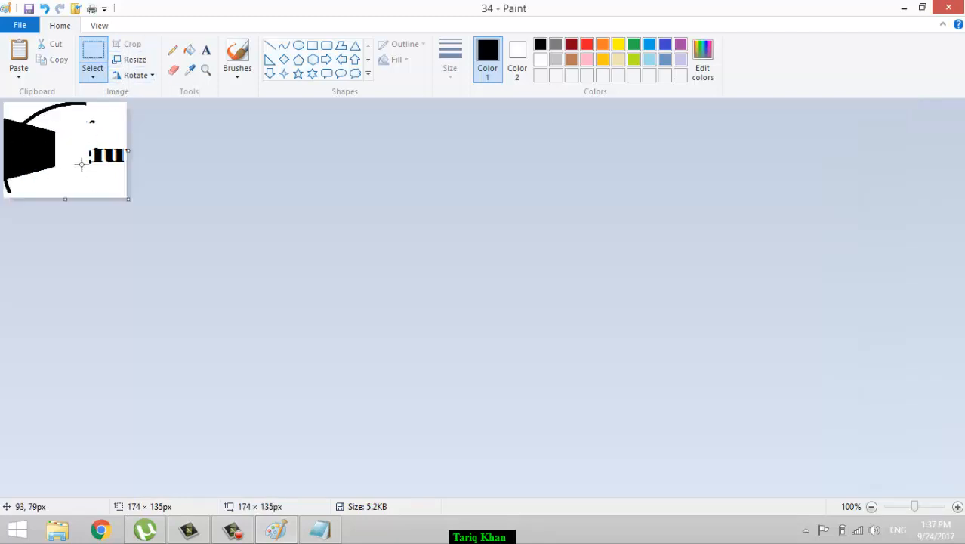
left_click_drag(127, 201, 633, 354)
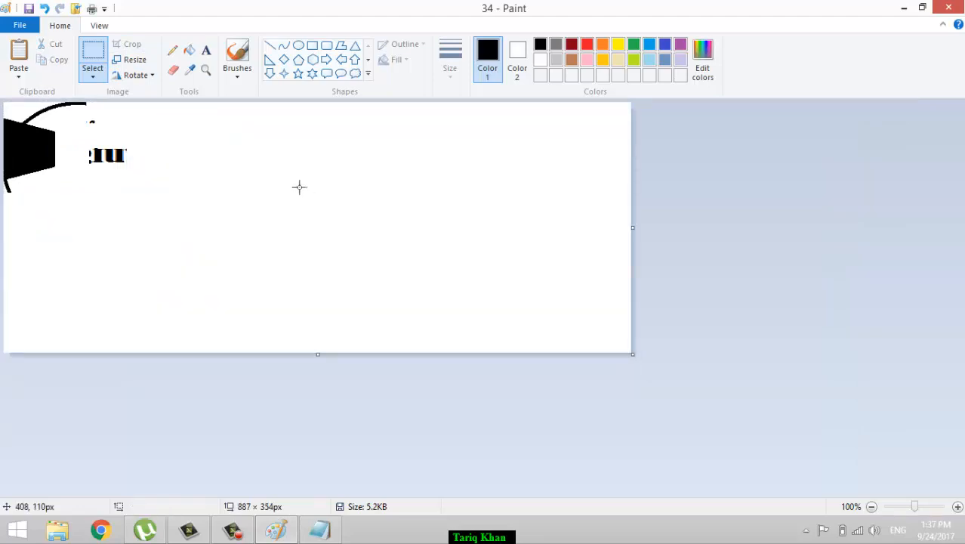
- Resize the picture to 200 × 100 pixels without maintaining the aspect ratio, and extend the canvas to about 814 × 385 px
left_click(135, 61)
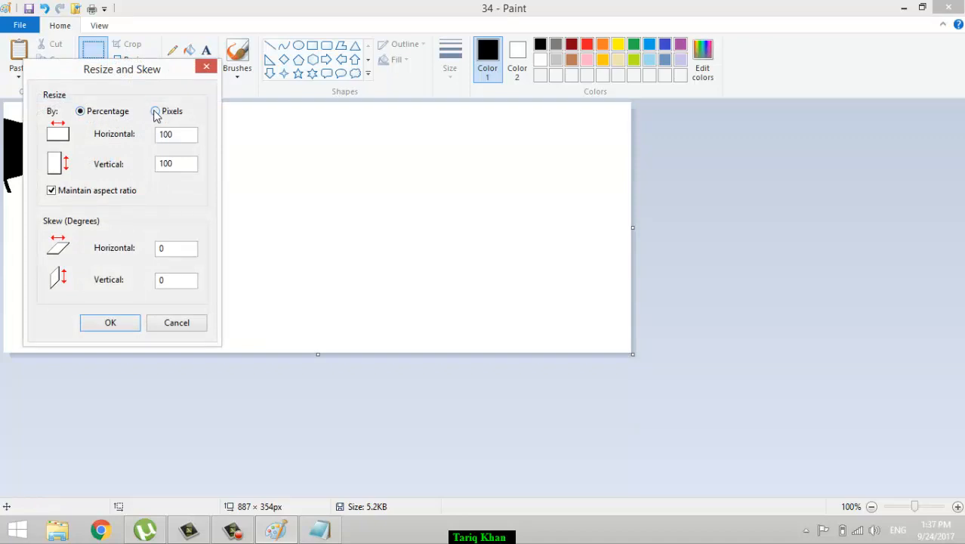
left_click_drag(141, 75, 375, 112)
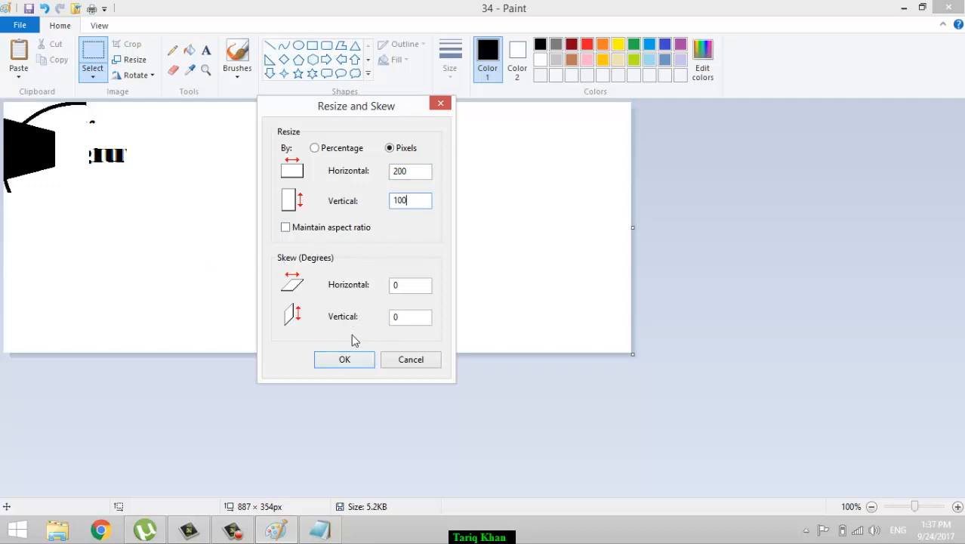
left_click(341, 362)
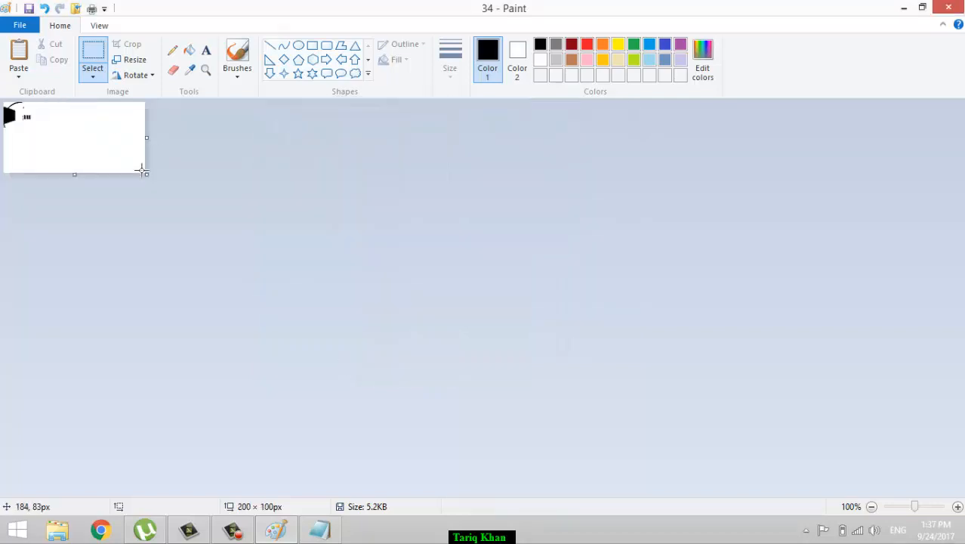
left_click_drag(167, 183, 581, 377)
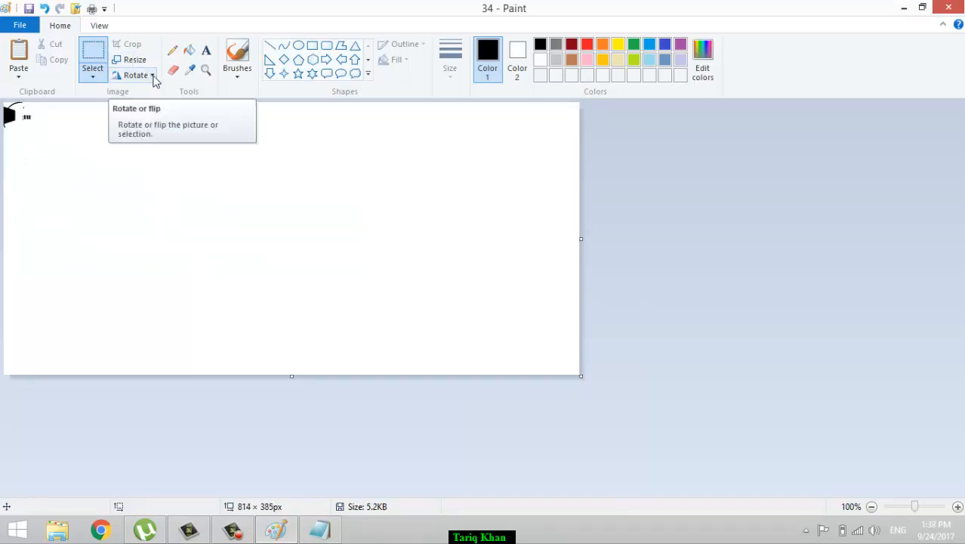
- Draw a diamond about 176 × 183 px near the canvas centre, and rotate it left 90° twice and once by 180°
left_click(284, 61)
left_click_drag(314, 171, 190, 299)
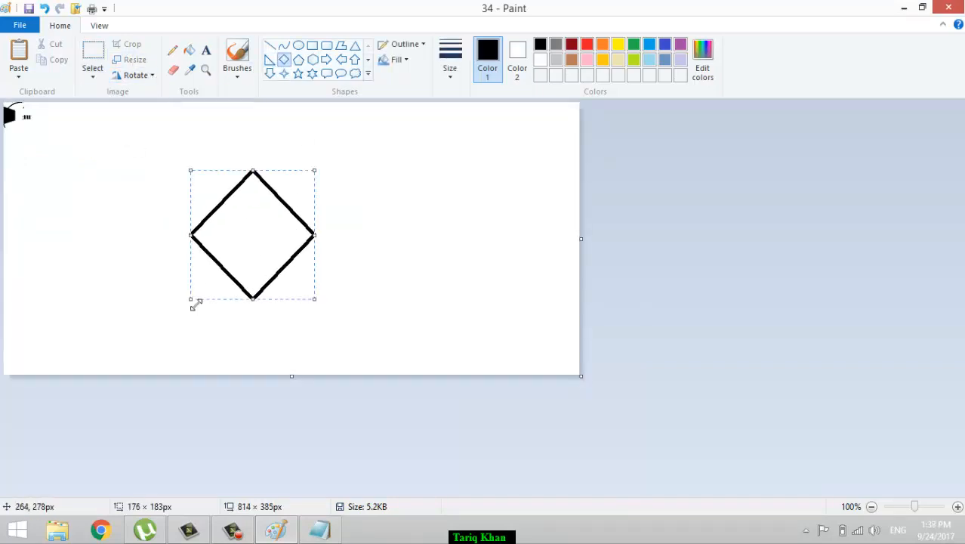
left_click(150, 78)
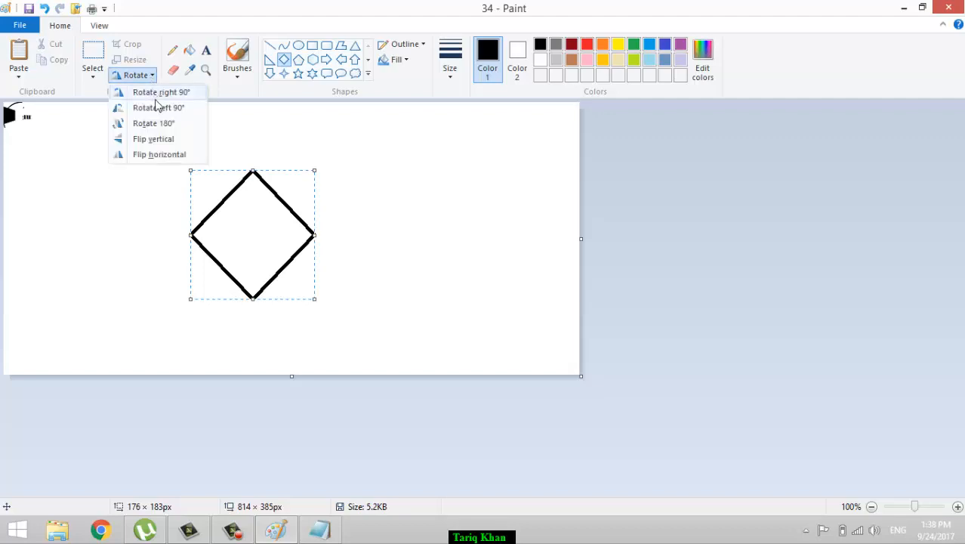
left_click(157, 103)
left_click(147, 79)
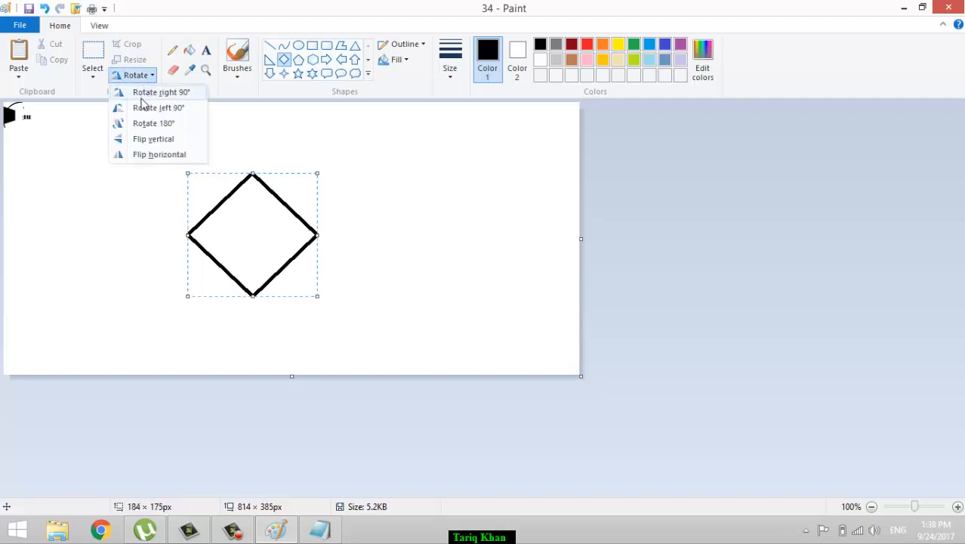
left_click(144, 105)
left_click(139, 75)
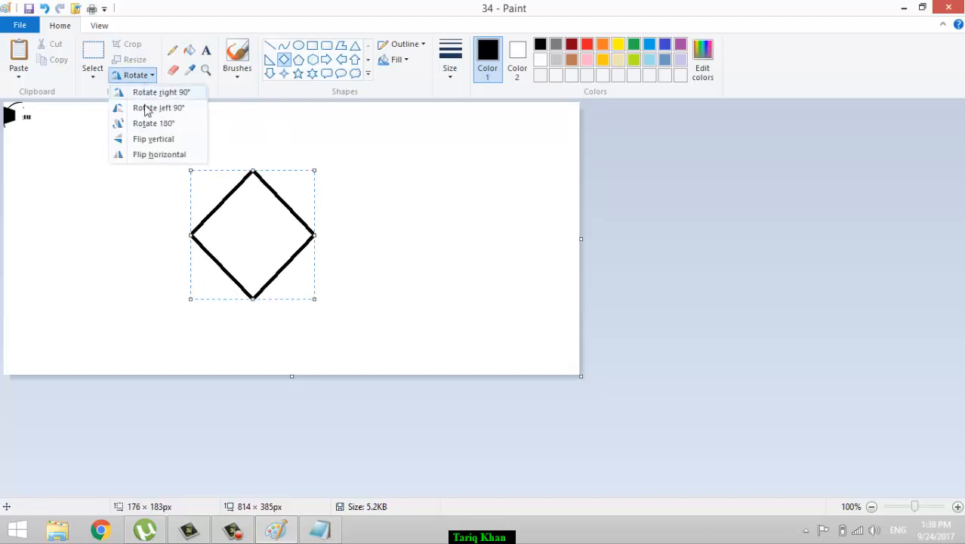
left_click(148, 125)
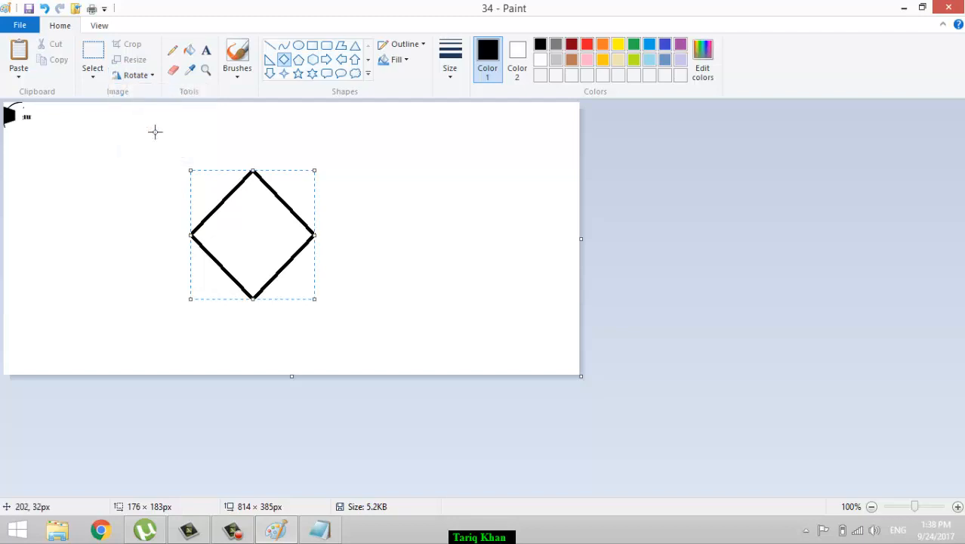
- Draw a right arrow about 176 × 79 px beside the diamond, and rotate it 180°, flip it vertically and rotate it right 90°
left_click(329, 65)
left_click_drag(436, 159, 562, 213)
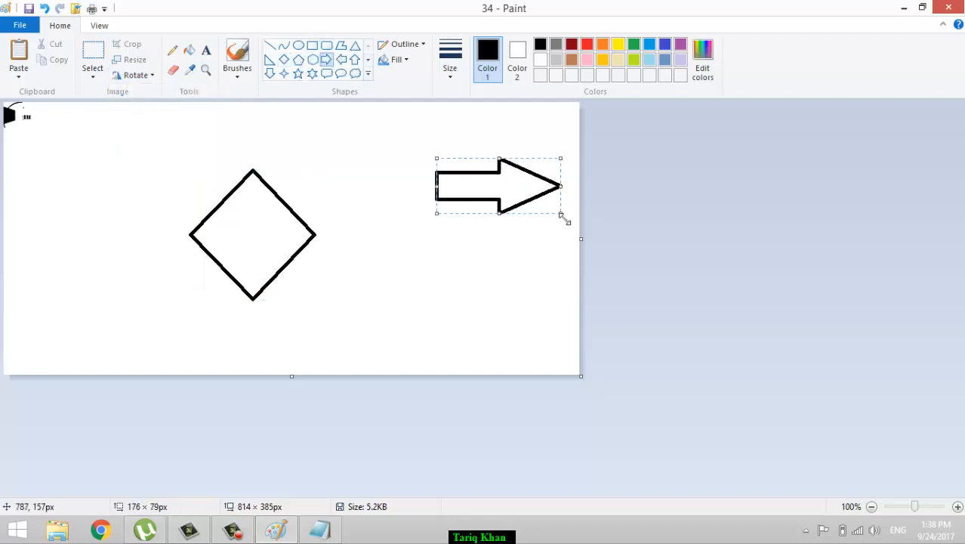
left_click(131, 75)
left_click(139, 123)
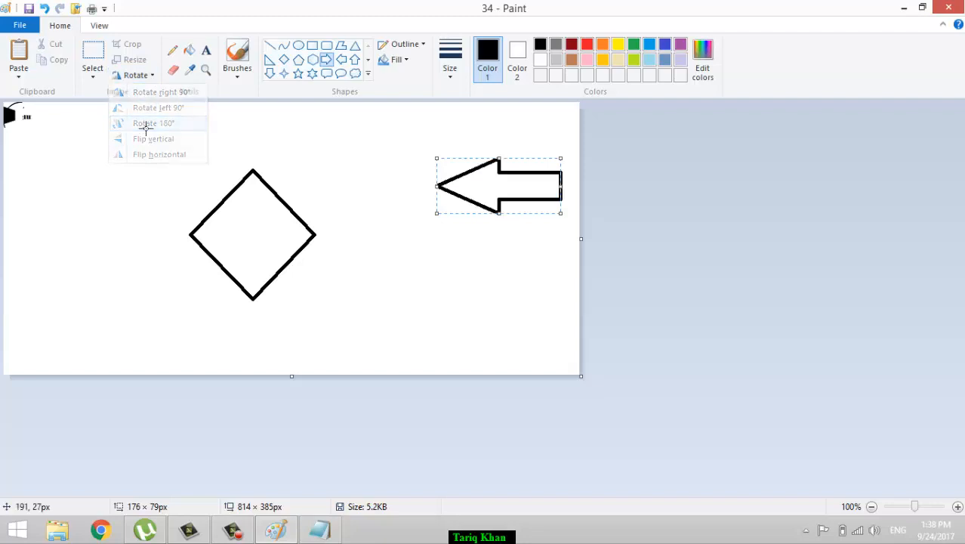
left_click(148, 83)
left_click(151, 139)
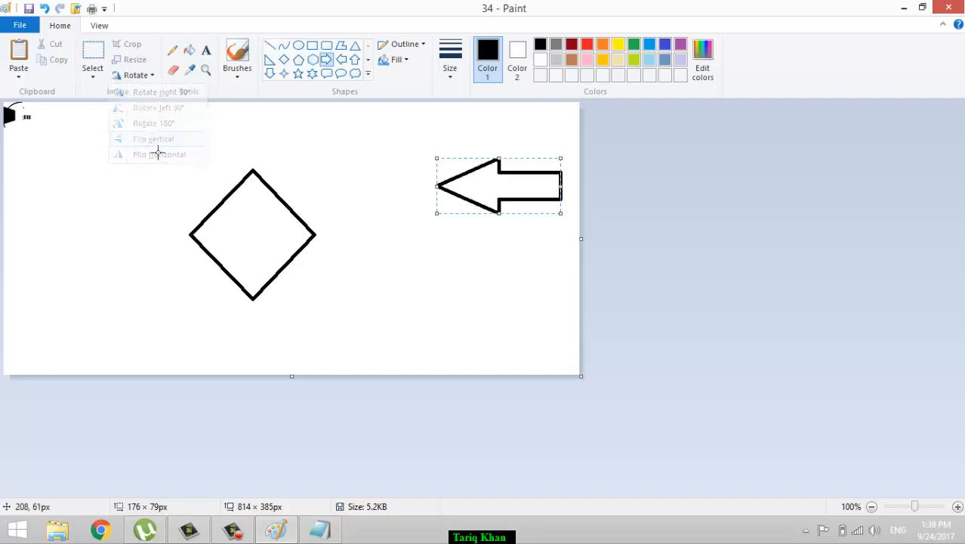
left_click(143, 75)
left_click(145, 94)
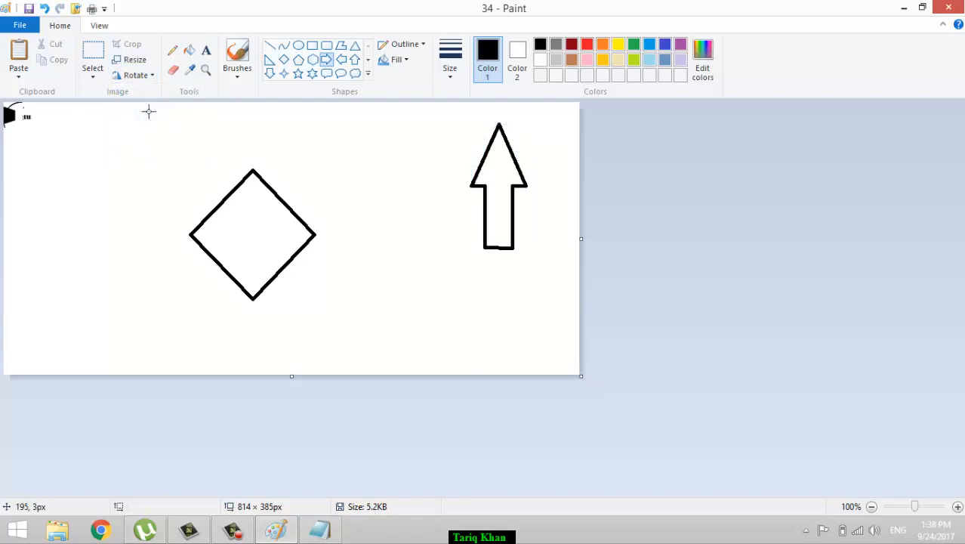
- Try rotating the whole picture right 90°, and undo the rotation
left_click(152, 82)
left_click(151, 92)
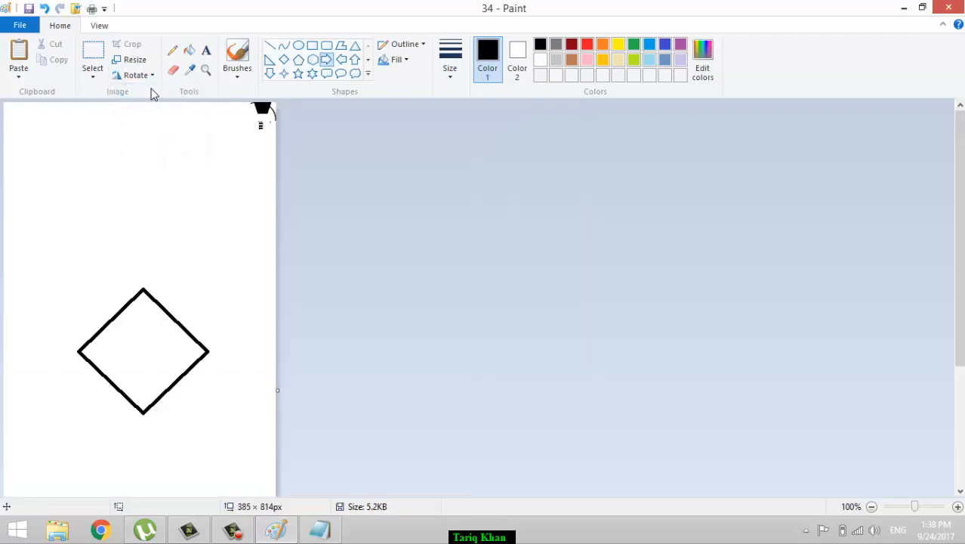
key("ctrl+z")
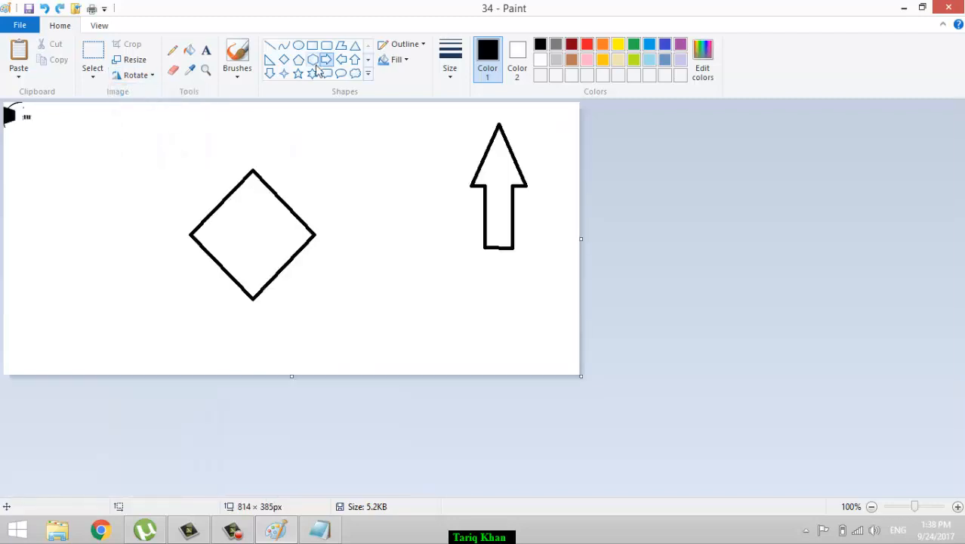
- Draw a looping freehand pencil curve and a short stroke beside the diamond, and erase a gap in the diamond's upper-left edge
left_click(172, 50)
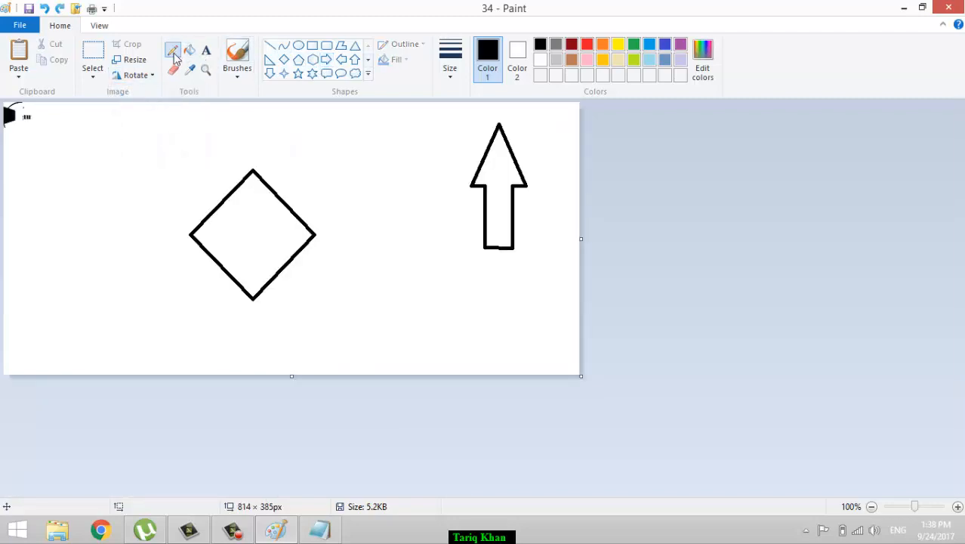
mouse_move(135, 166)
left_mouse_down()
mouse_move(99, 268)
mouse_move(126, 252)
mouse_move(62, 307)
left_mouse_up()
left_click_drag(70, 228, 74, 268)
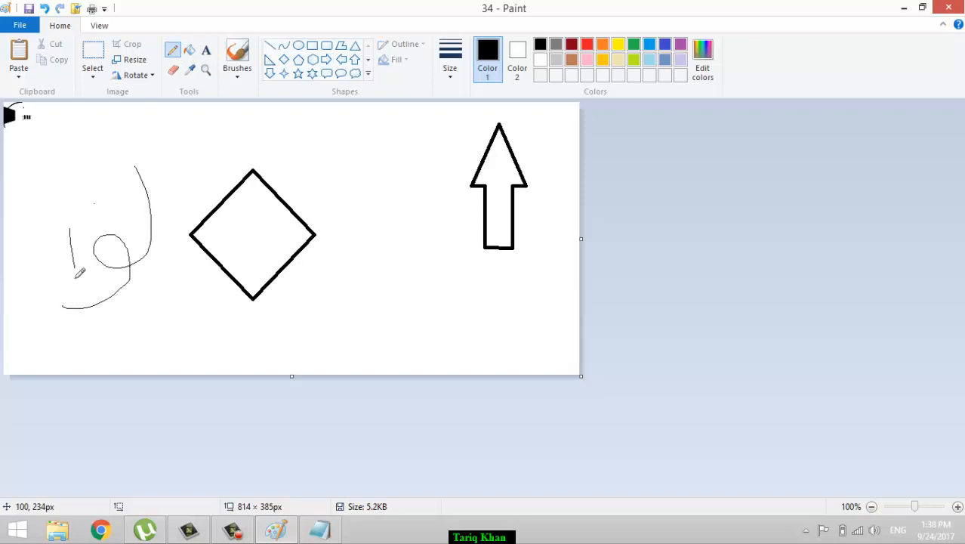
left_click(172, 70)
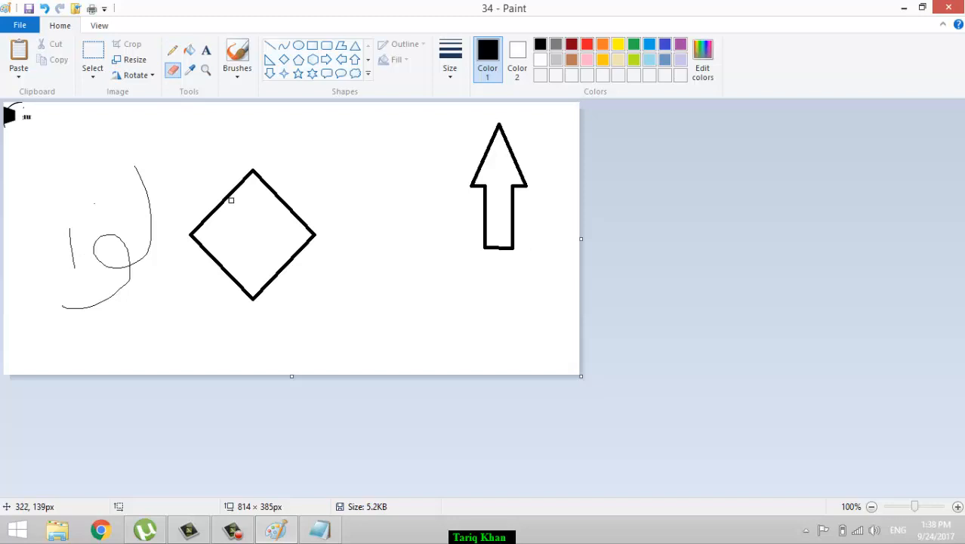
mouse_move(231, 197)
left_mouse_down()
mouse_move(207, 216)
mouse_move(228, 205)
left_mouse_up()
- Fill the canvas background through the open diamond and the arrow's interior with dark red
left_click(191, 71)
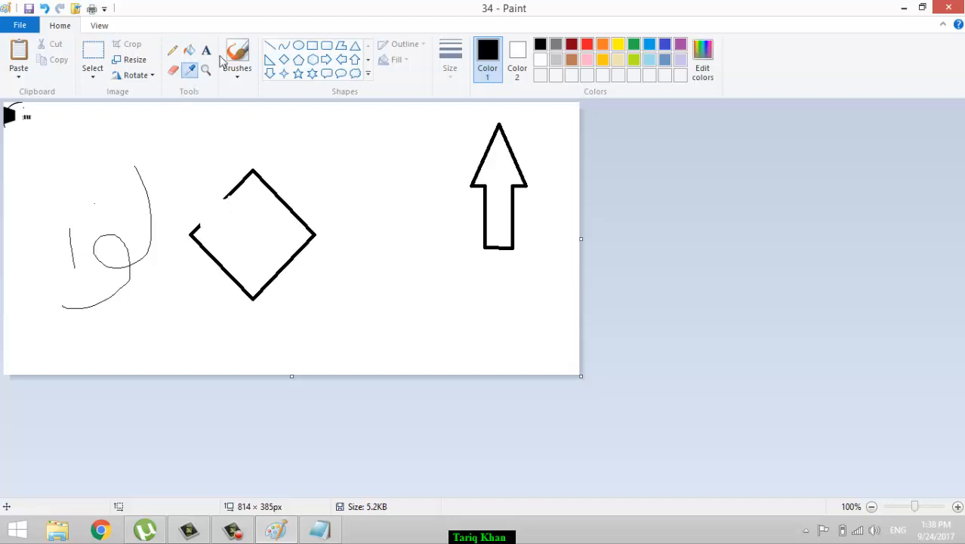
left_click(190, 53)
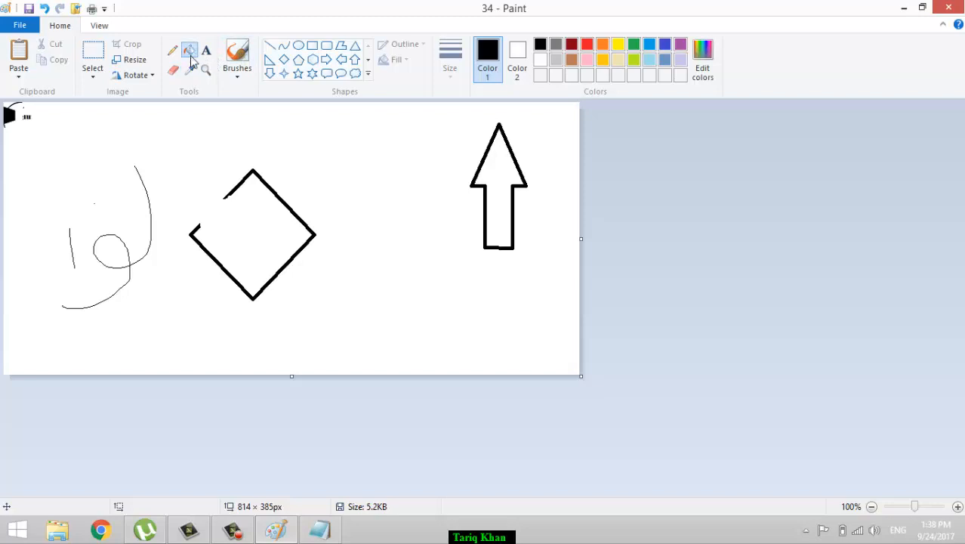
left_click(571, 45)
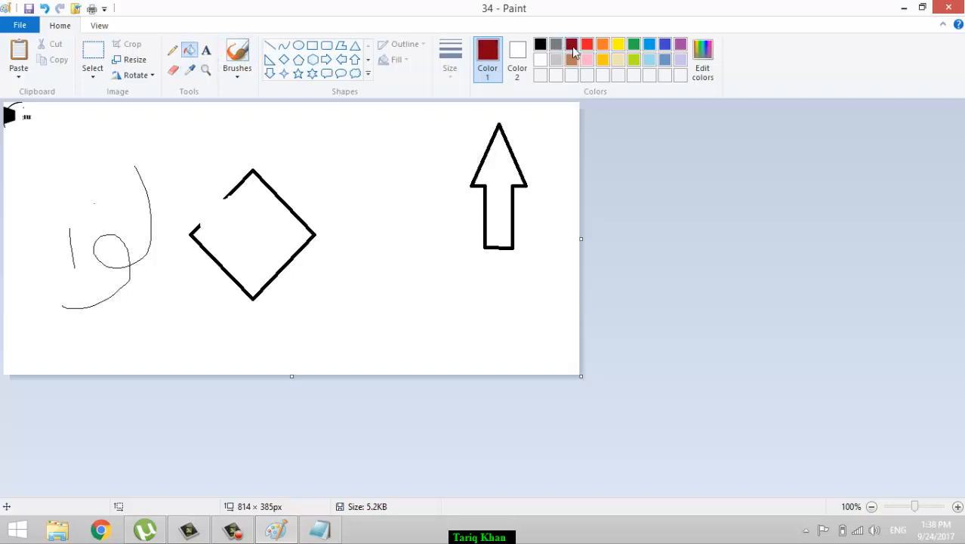
left_click(273, 249)
left_click(502, 188)
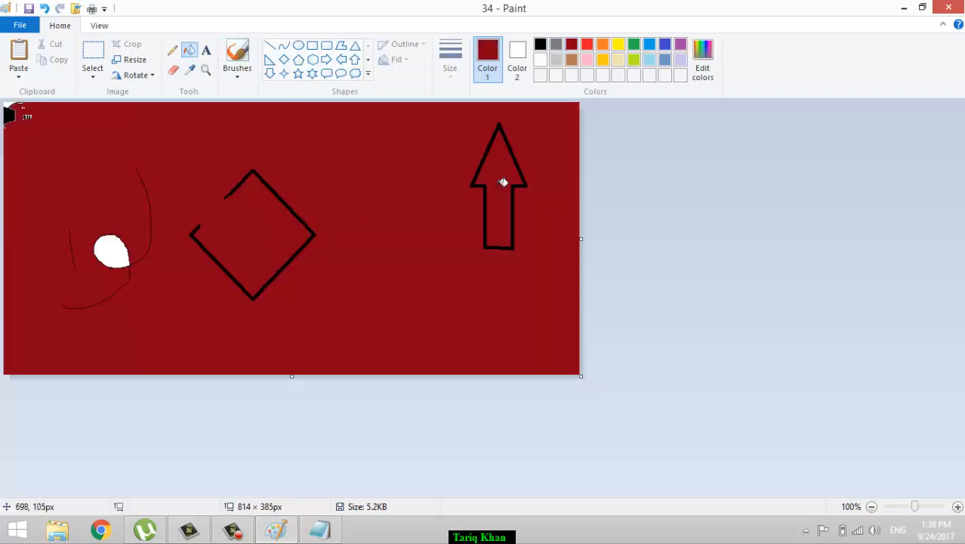
- Fill the arrow with orange, and fill the closed pencil loop with the colour sampled from the arrow
left_click(602, 46)
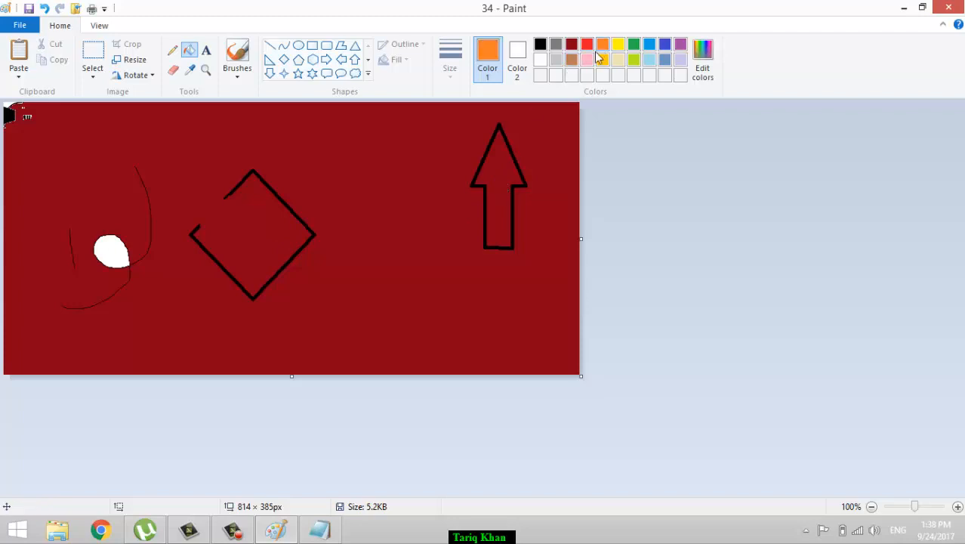
left_click(500, 176)
left_click(189, 68)
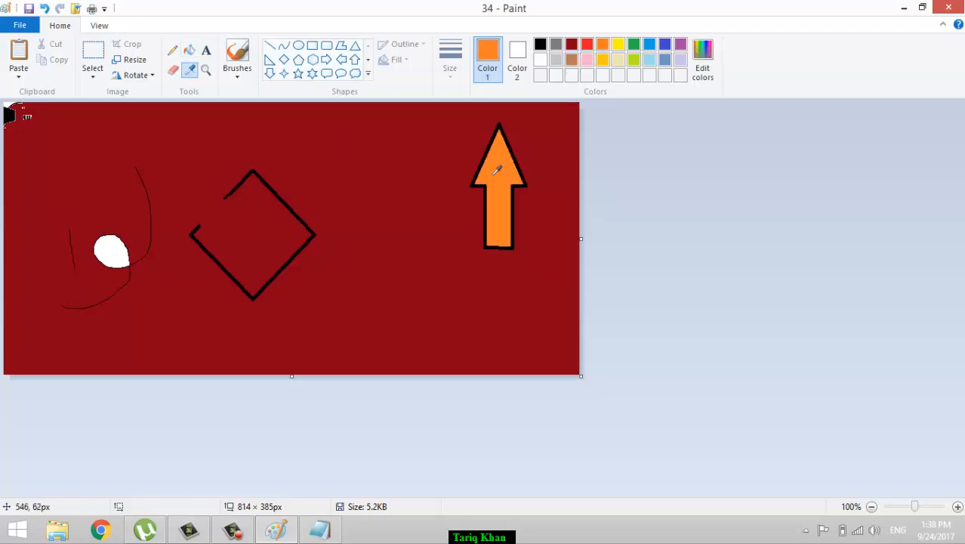
left_click(505, 173)
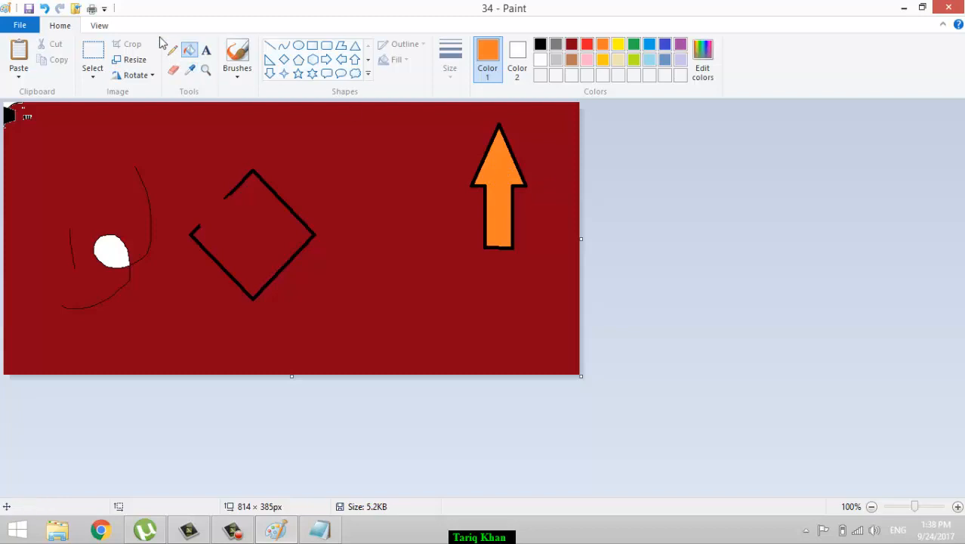
left_click(122, 259)
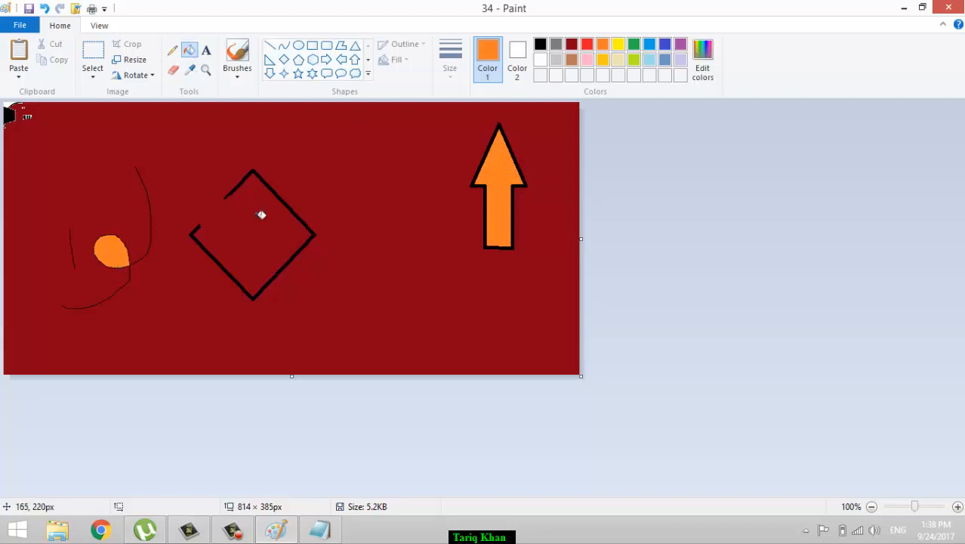
- Magnify the area around the diamond's upper-left edge to 300%, and return the view to 100%
left_click(205, 69)
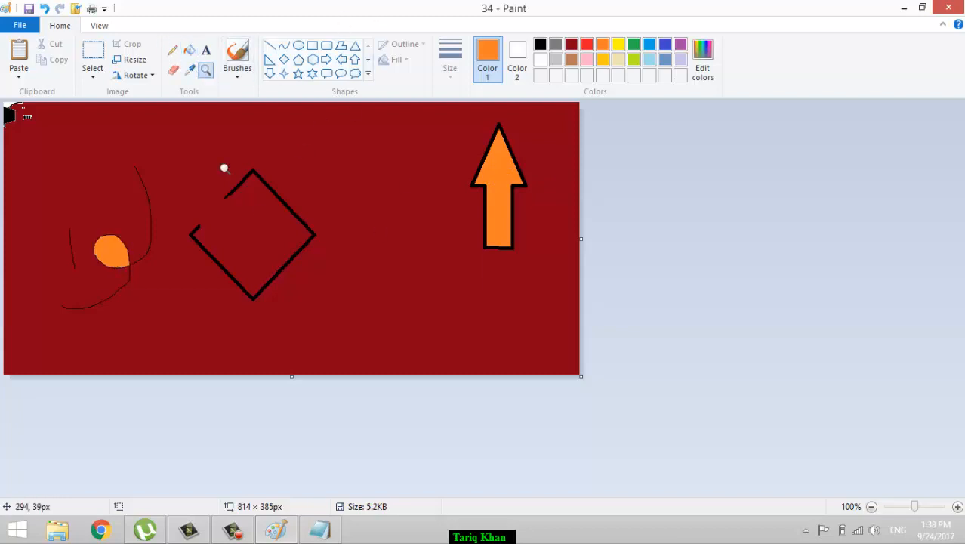
left_click(227, 177)
left_click(230, 192)
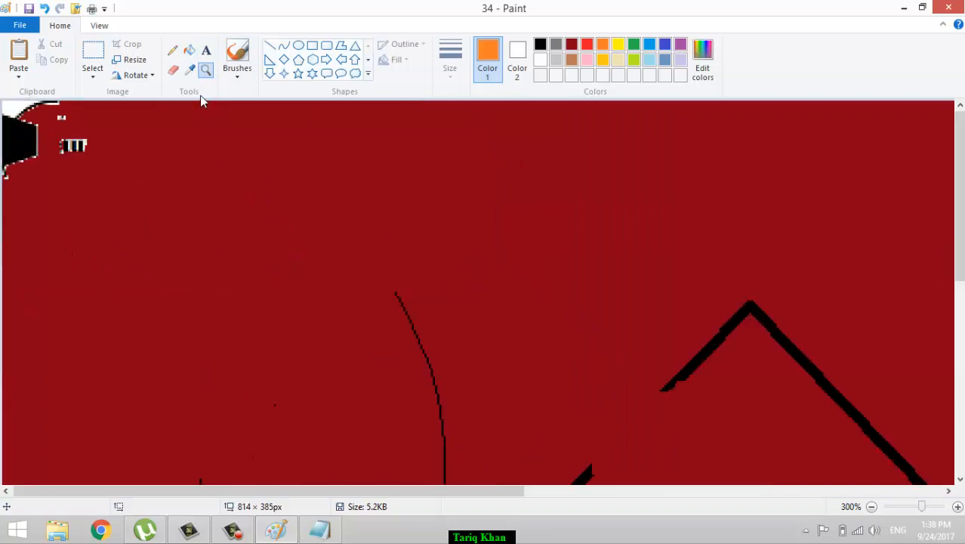
left_click(914, 509)
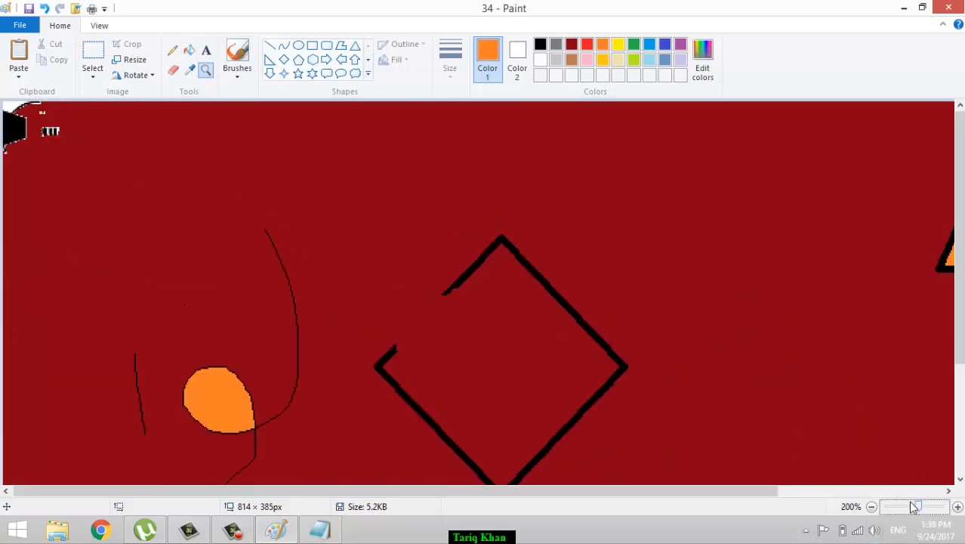
left_click(905, 510)
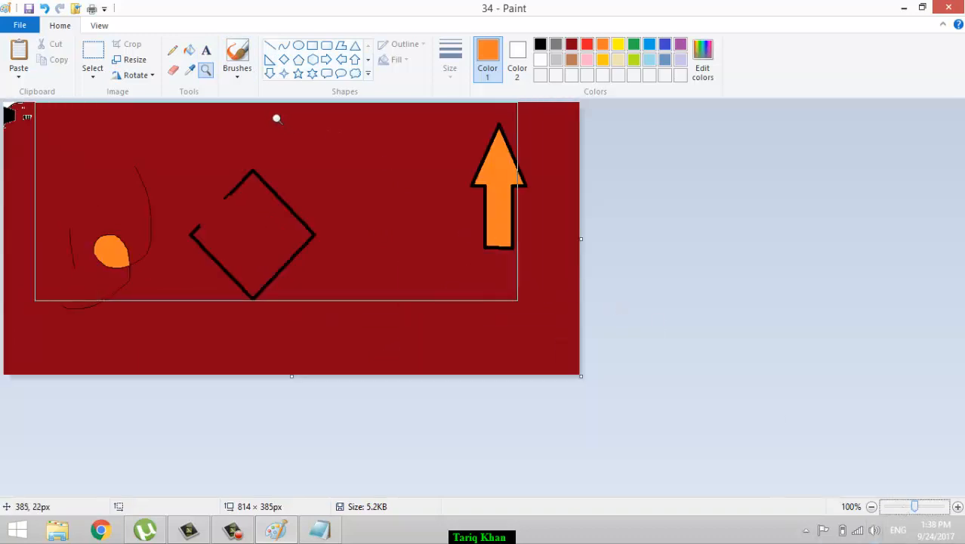
- Add the text "weugrugrf" between the diamond and the arrow, and recolour it black
left_click(204, 53)
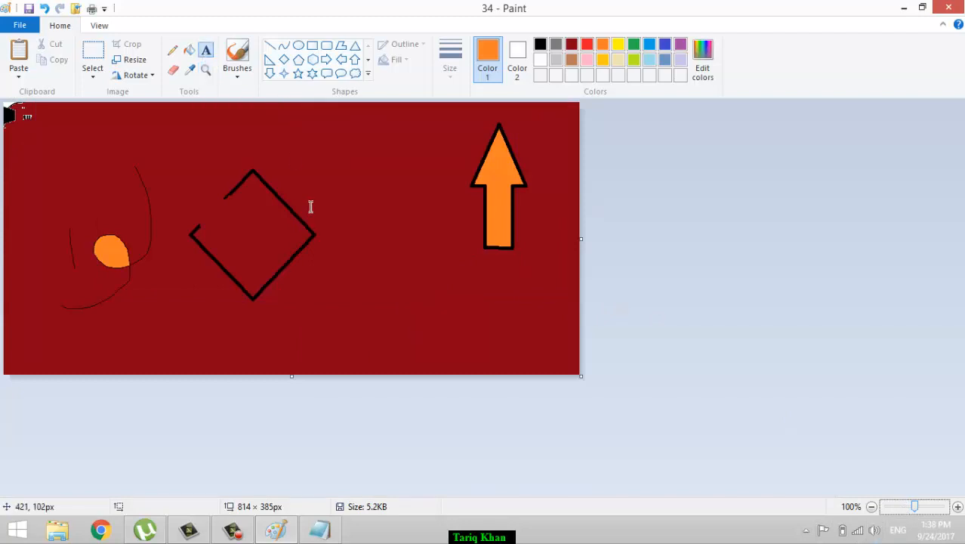
left_click(341, 175)
type("weugrugrf")
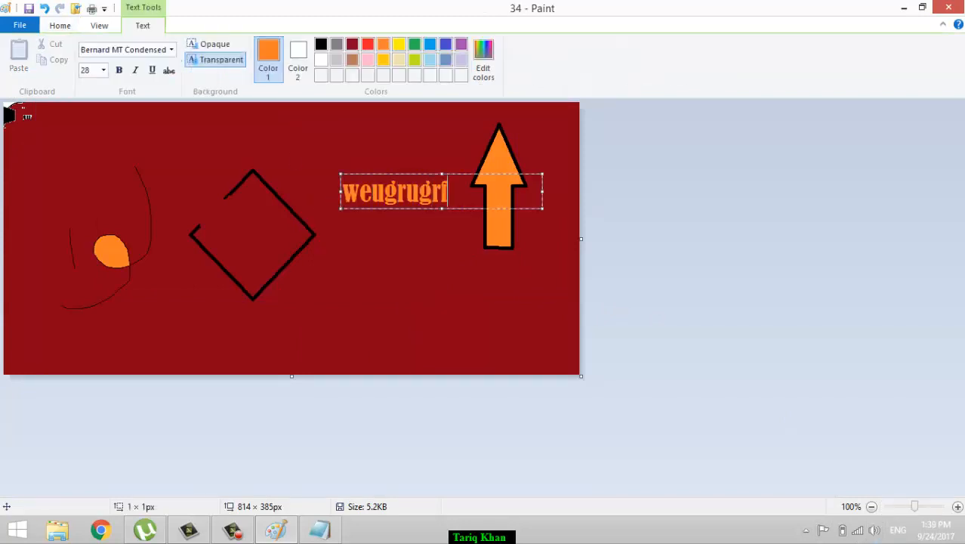
left_click(385, 195)
key("ctrl+a")
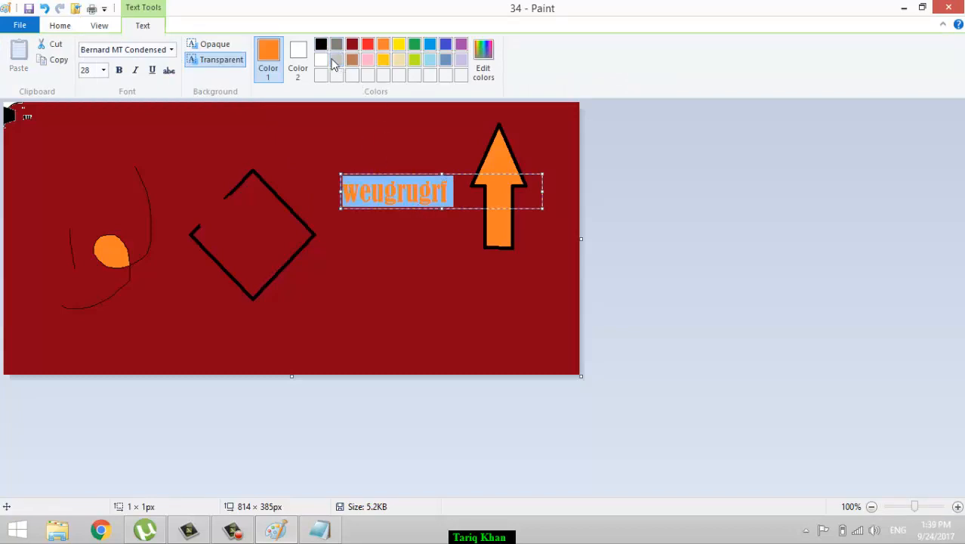
left_click(321, 46)
left_click(321, 46)
- Try underline, italic and bold formatting on the whole text, switching each one off again
left_click(410, 193)
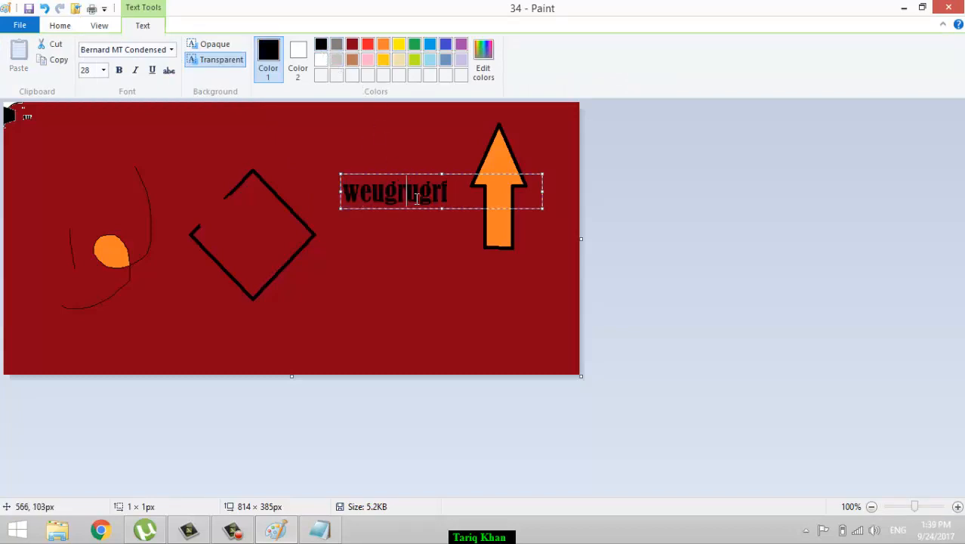
key("ctrl+a")
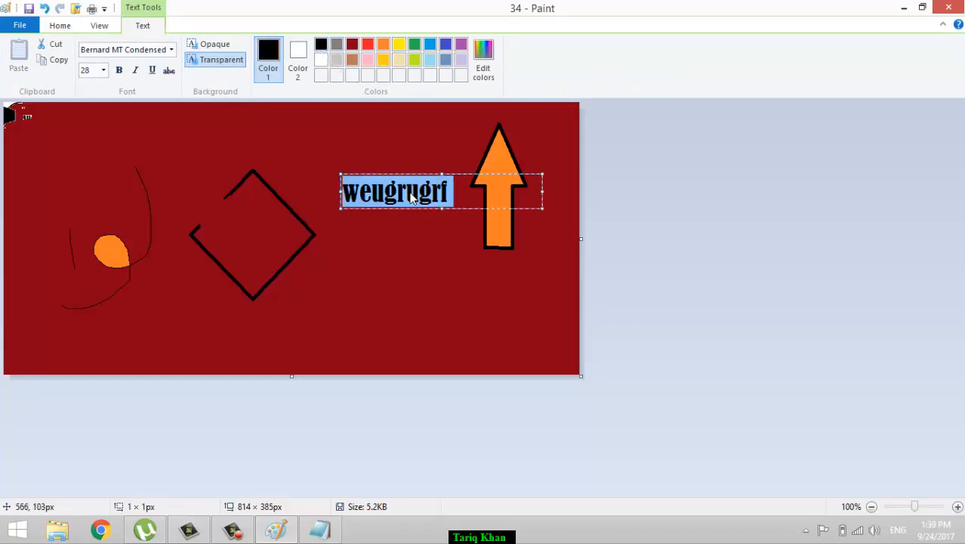
left_click(152, 74)
left_click(152, 74)
left_click(137, 74)
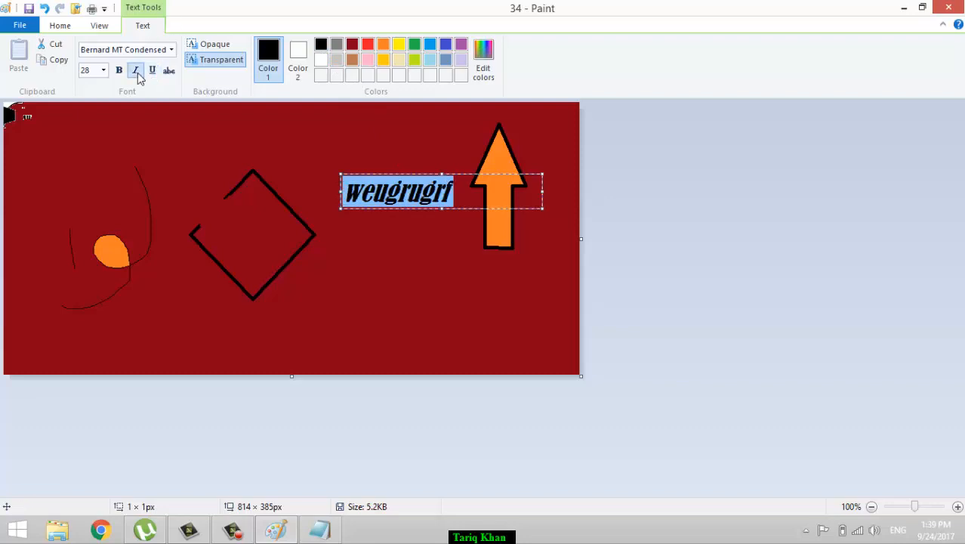
left_click(137, 73)
left_click(121, 72)
left_click(121, 72)
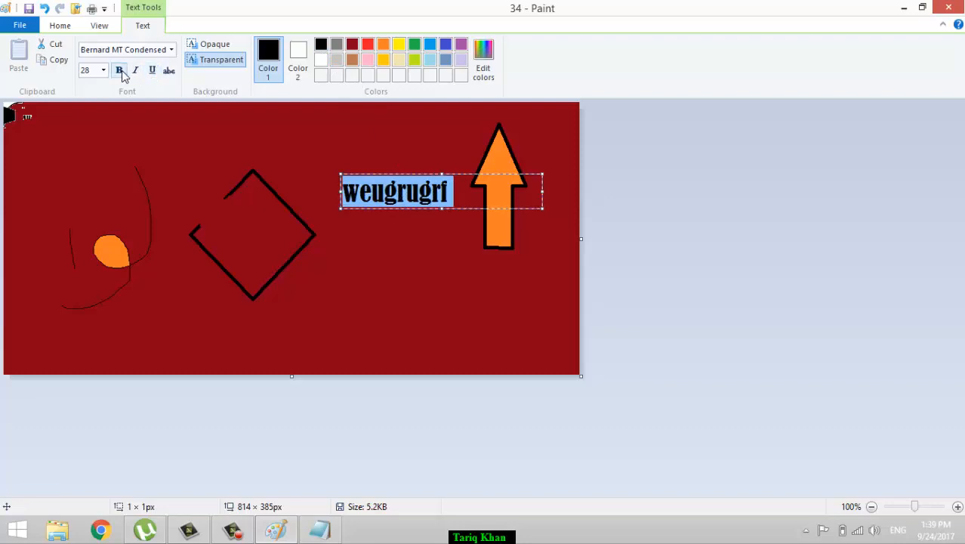
- Set the text's font size to 24, and look through the available fonts while keeping Bernard MT Condensed
left_click(103, 71)
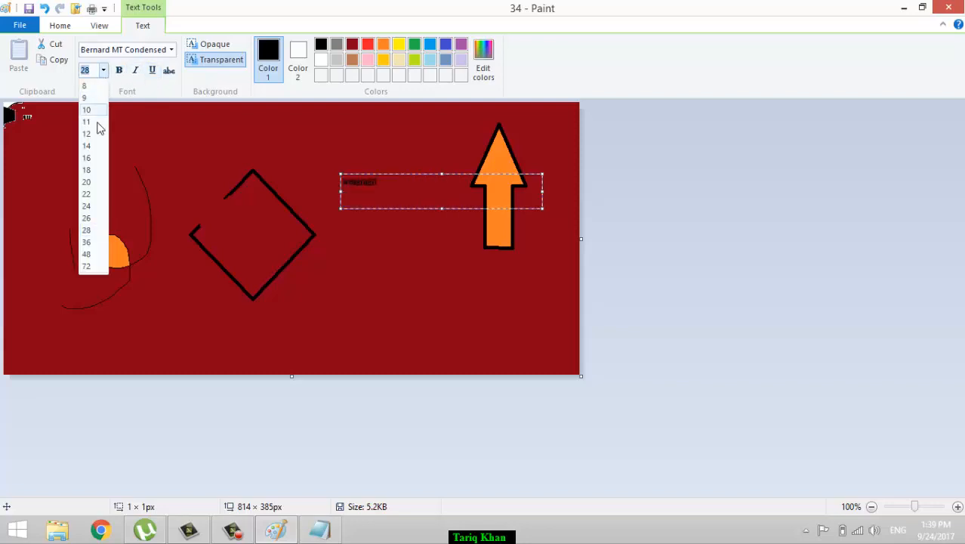
left_click(87, 206)
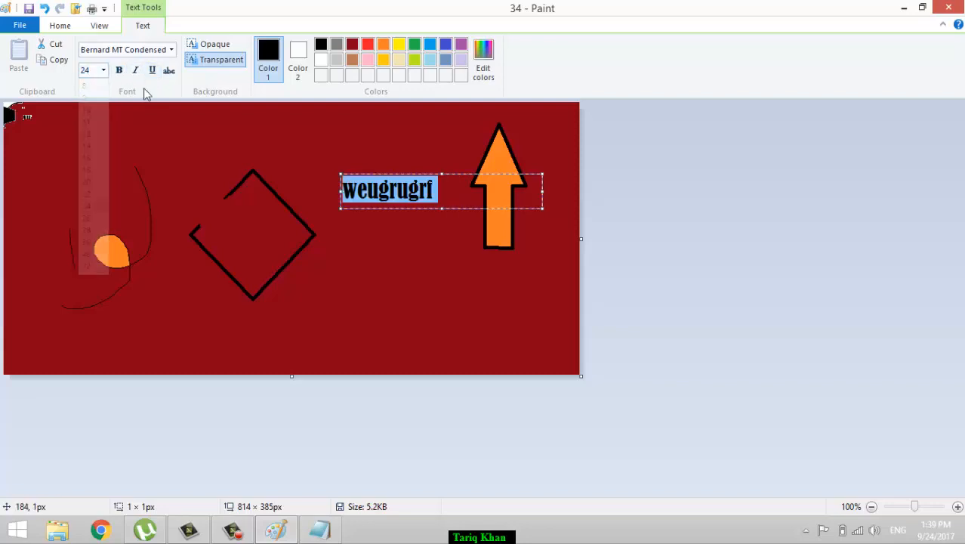
left_click(172, 50)
left_click(270, 169)
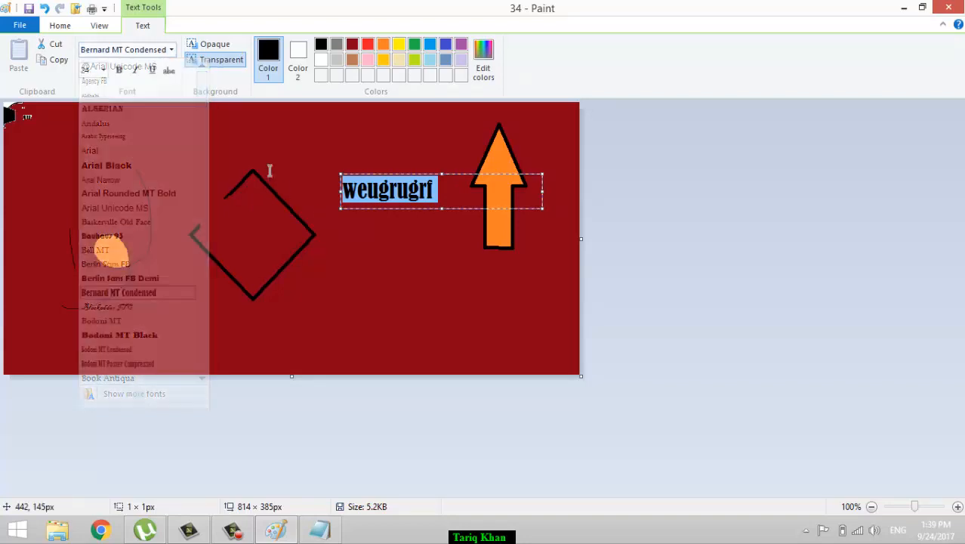
- Try an opaque background behind the text, set it back to transparent, and finish the text on the canvas
left_click(211, 46)
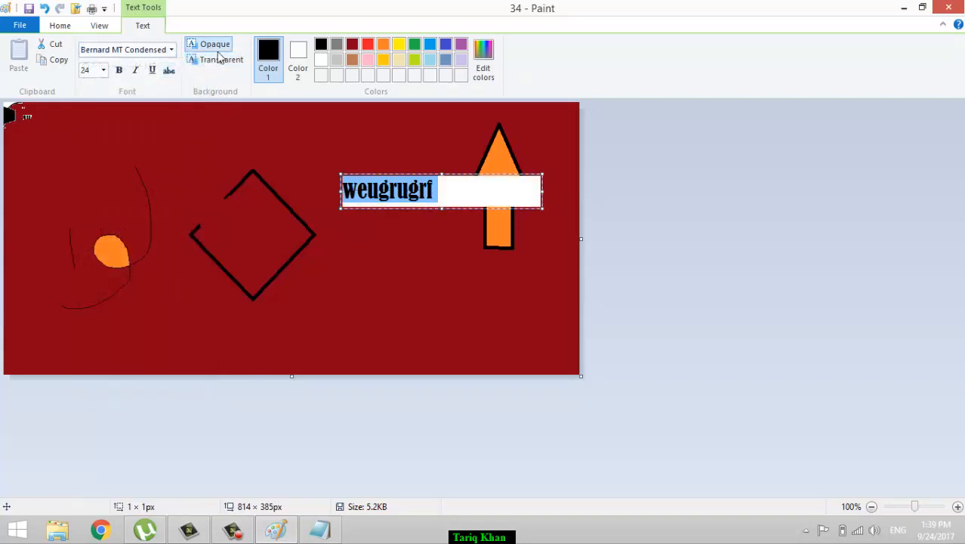
left_click(219, 60)
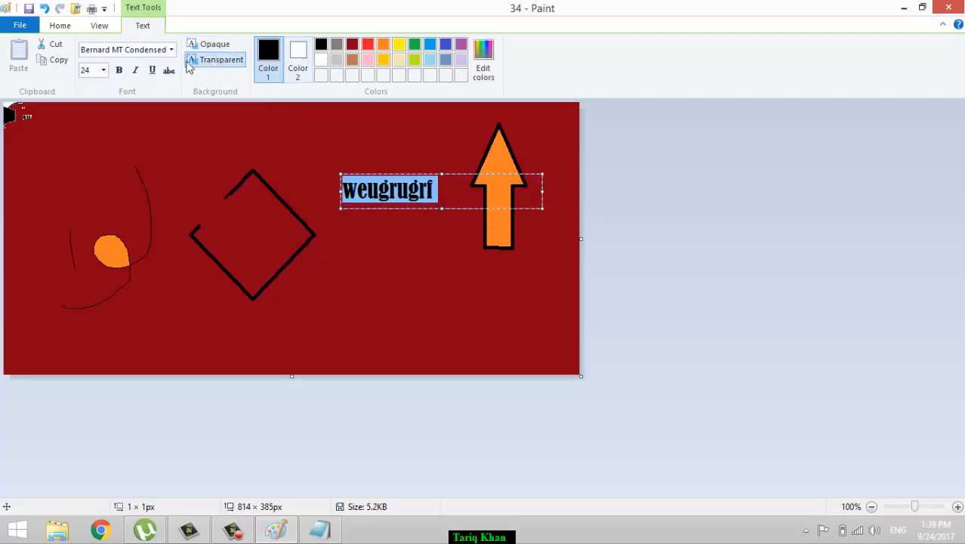
left_click(62, 28)
left_click(291, 189)
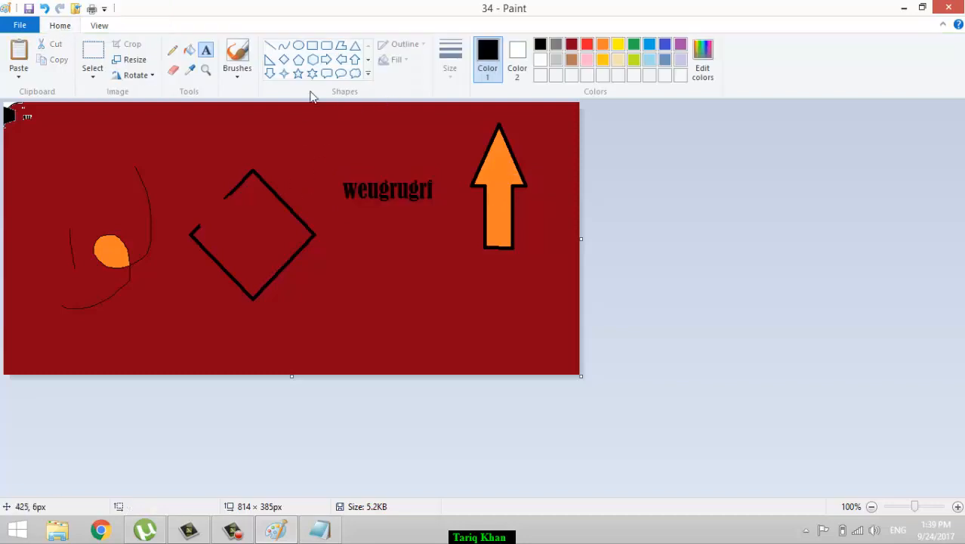
- Draw a diamond about 112 × 132 px over the pencil curve and a six-point star about 114 × 130 px below the text
left_click(284, 61)
left_click_drag(172, 167, 93, 260)
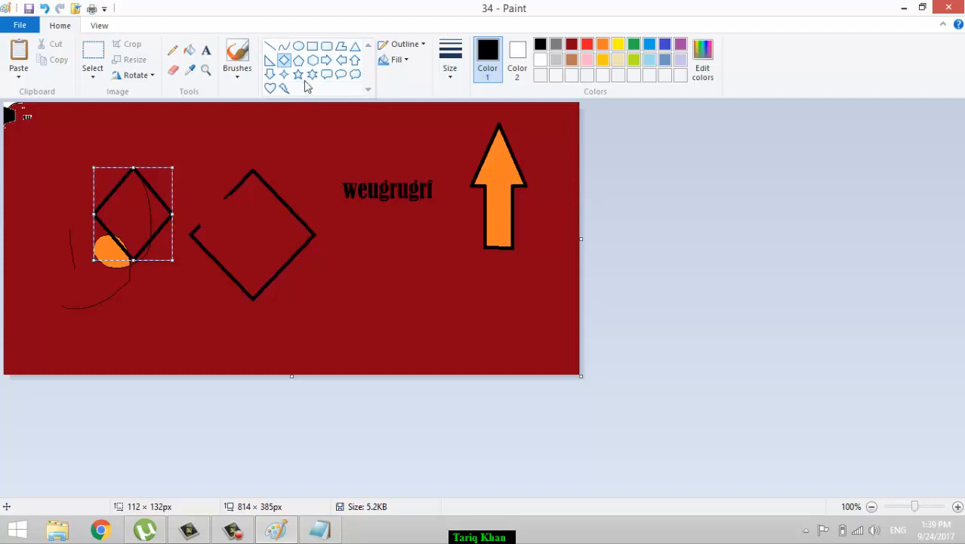
left_click(312, 74)
left_click_drag(431, 241, 350, 333)
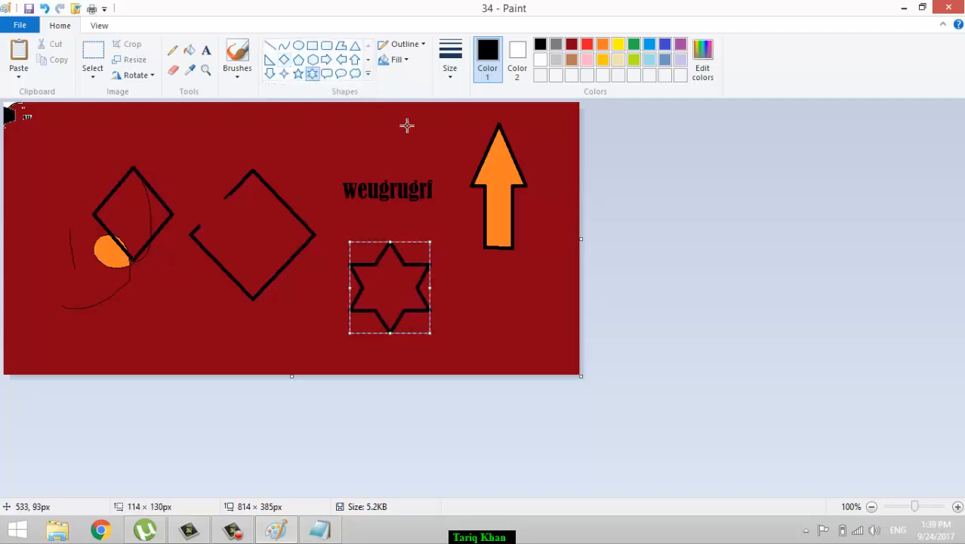
- Give the six-point star no outline and a solid color fill, and set Color 1 to dark red
left_click(423, 47)
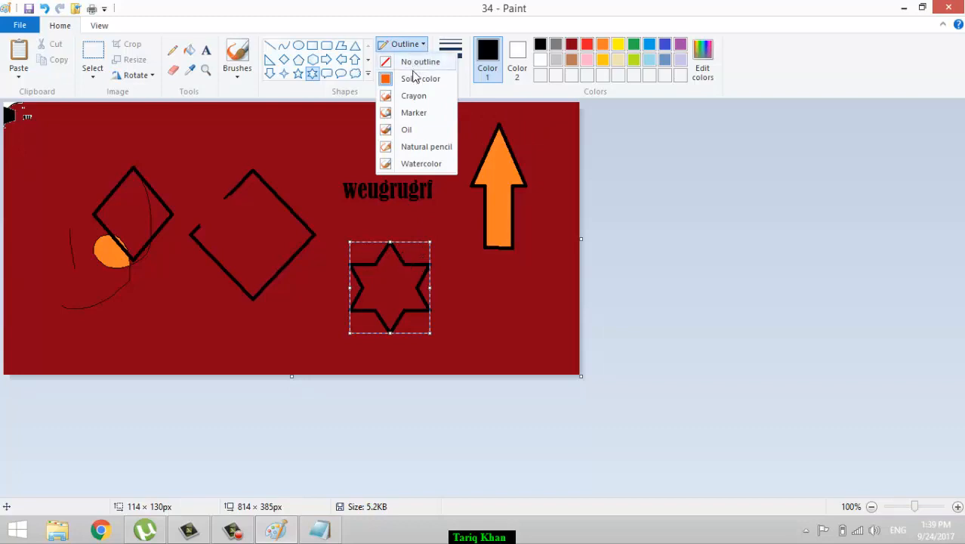
left_click(415, 78)
left_click(408, 44)
left_click(408, 62)
left_click(408, 60)
left_click(408, 95)
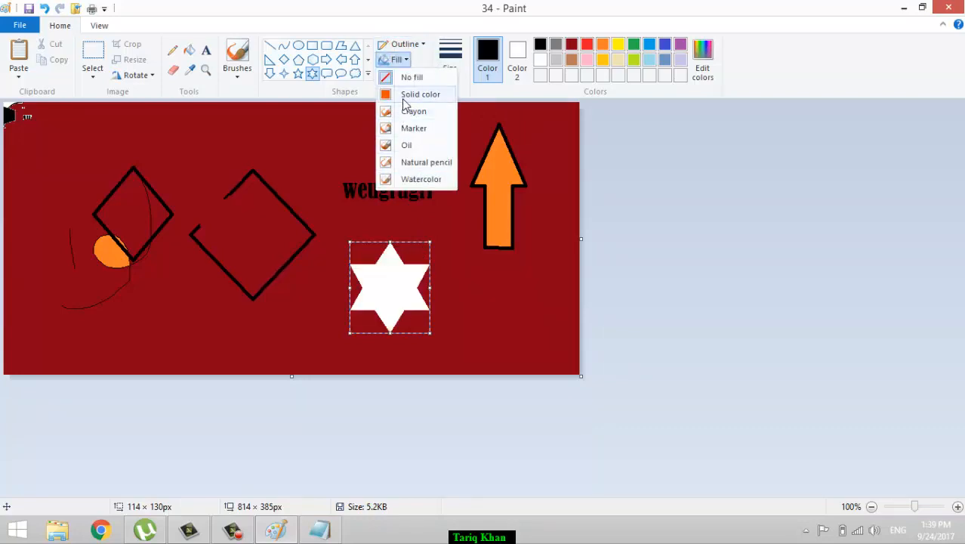
left_click(401, 60)
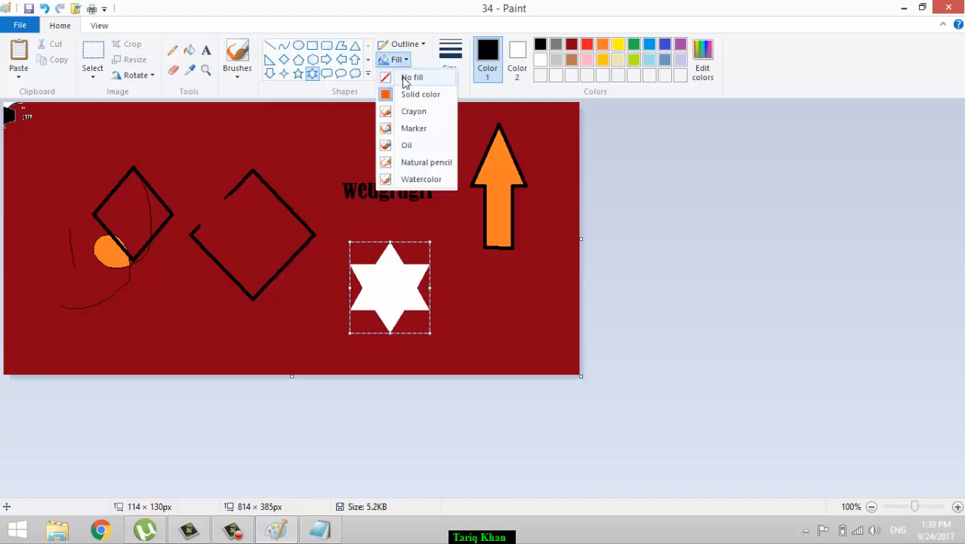
left_click(408, 94)
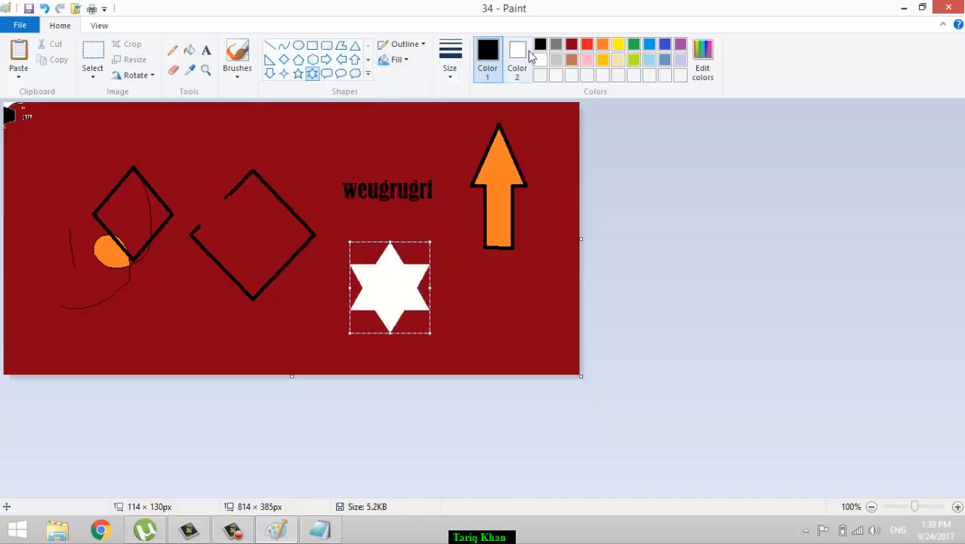
left_click(572, 47)
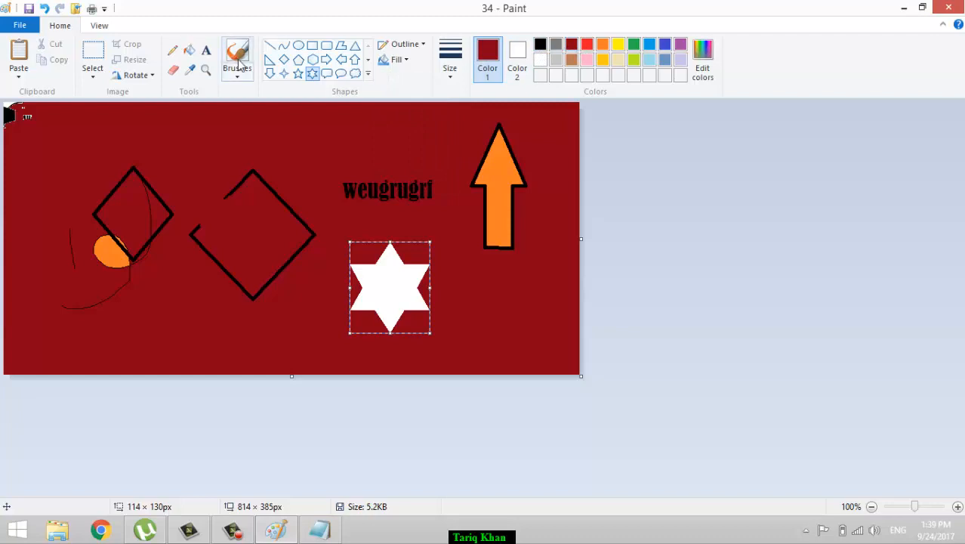
- Fill the six-point star with the dark red Color 1, and start a new blank picture without saving the changes to 34.png
left_click(189, 49)
left_click(392, 308)
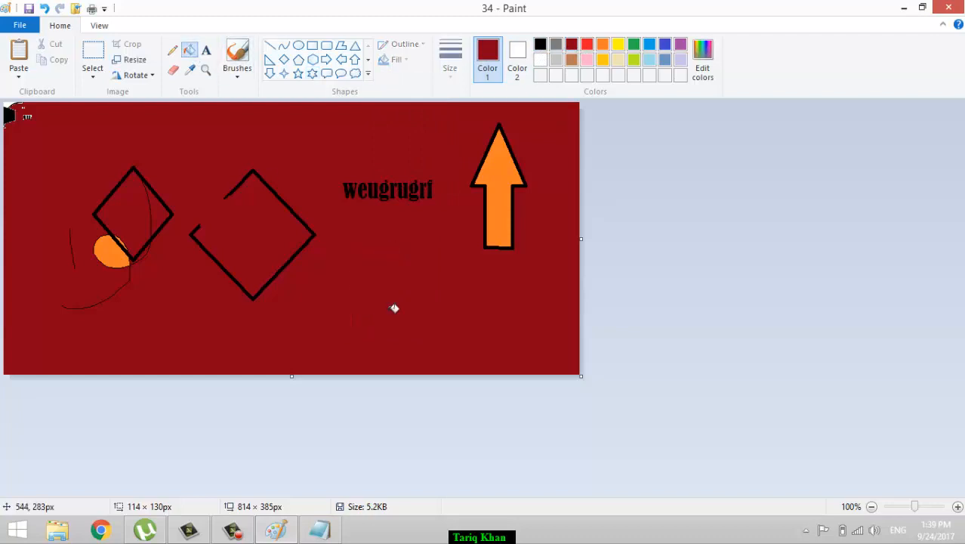
key("alt+F4")
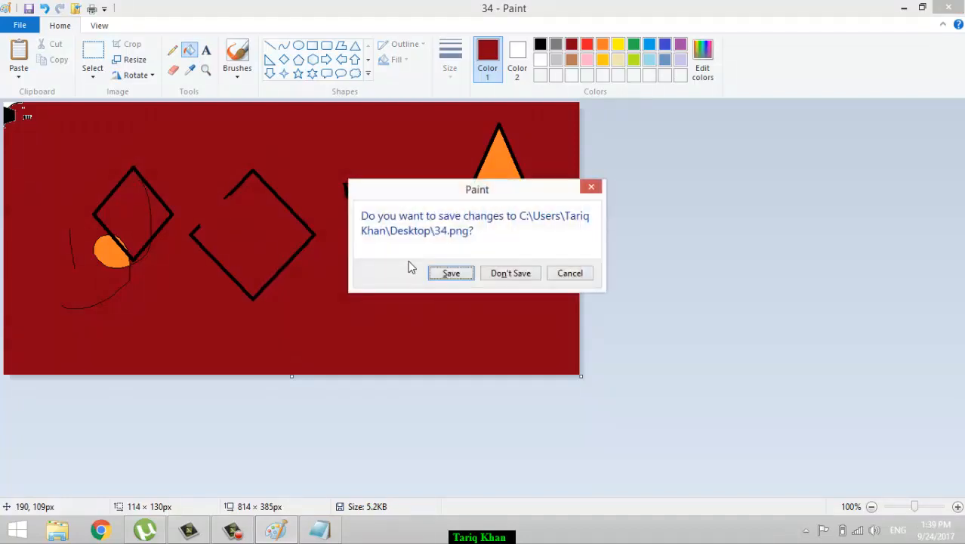
left_click(497, 272)
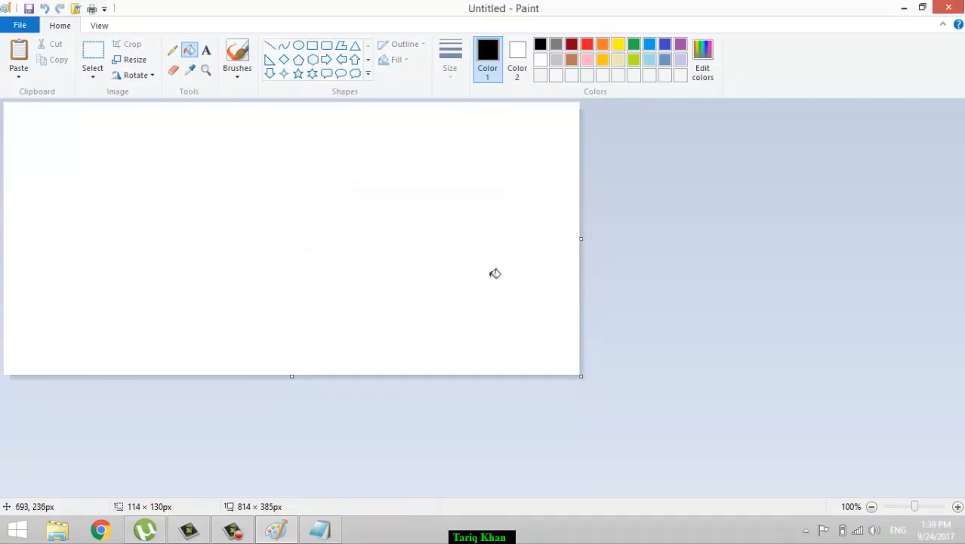
- Draw a diagonal stroke with Calligraphy brush 1, a thin one with the Brush, and a looping one with the Watercolor brush
left_click(238, 75)
left_click(265, 98)
left_click_drag(233, 188, 348, 247)
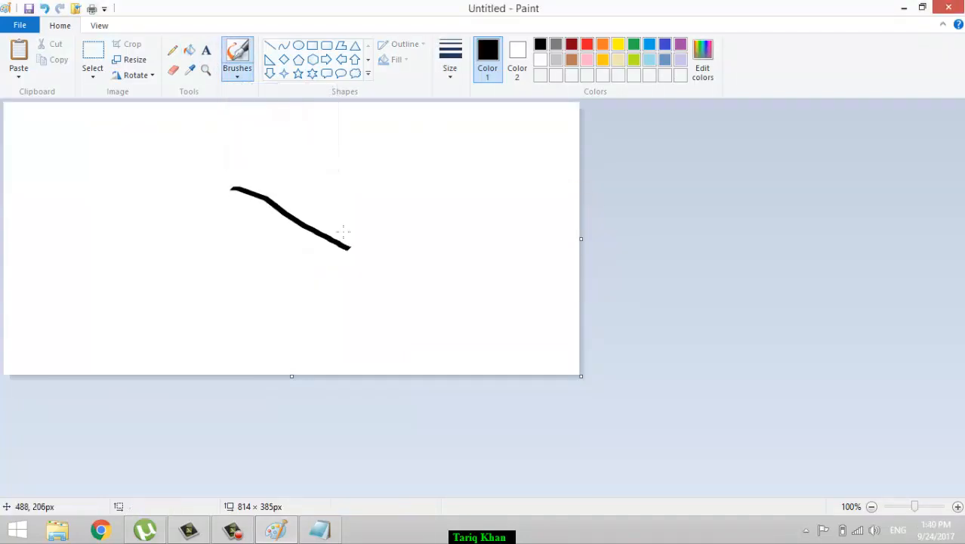
left_click(237, 75)
left_click(239, 100)
left_click_drag(104, 226, 176, 280)
left_click(237, 75)
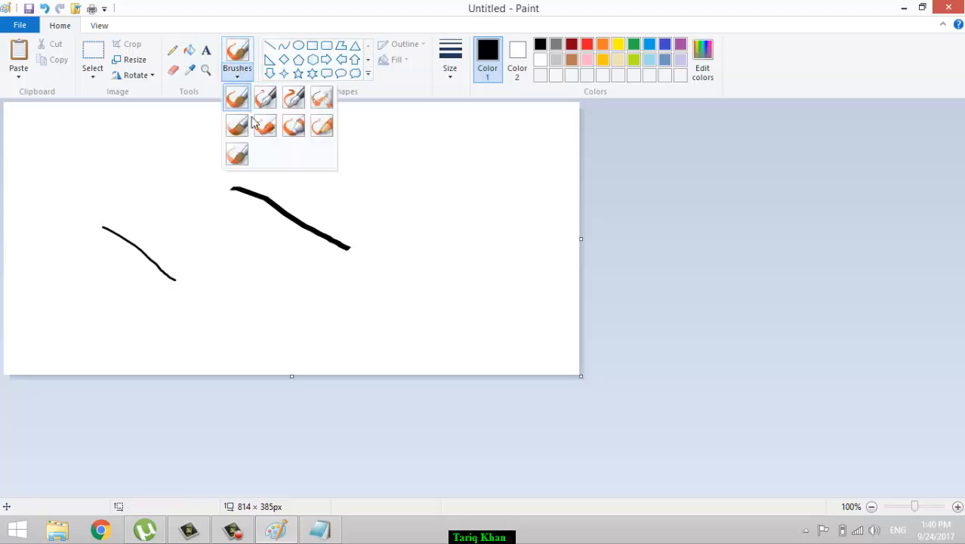
left_click(238, 155)
mouse_move(367, 156)
left_mouse_down()
mouse_move(454, 311)
mouse_move(483, 266)
mouse_move(342, 302)
left_mouse_up()
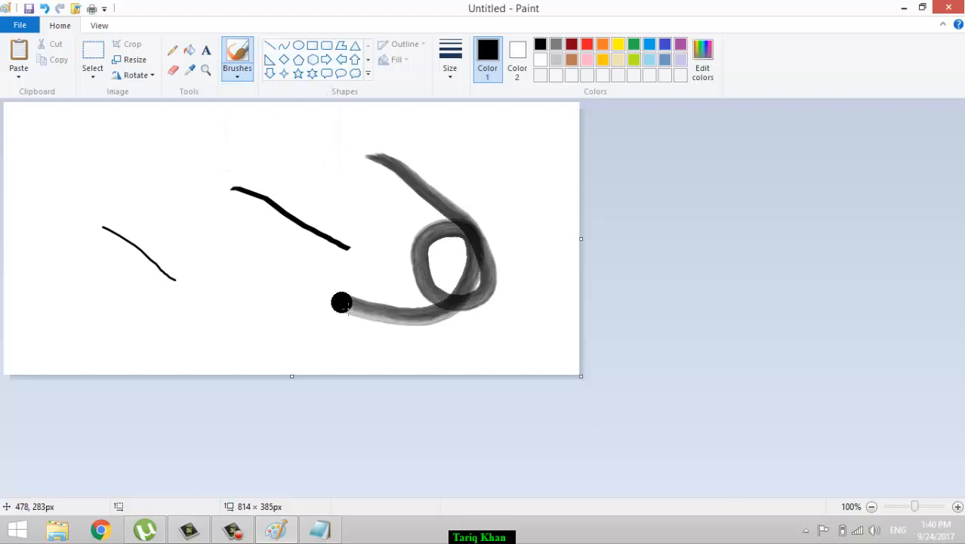
- Draw a diagonal Marker stroke over the lower end of the calligraphy stroke
left_click(247, 74)
left_click(279, 136)
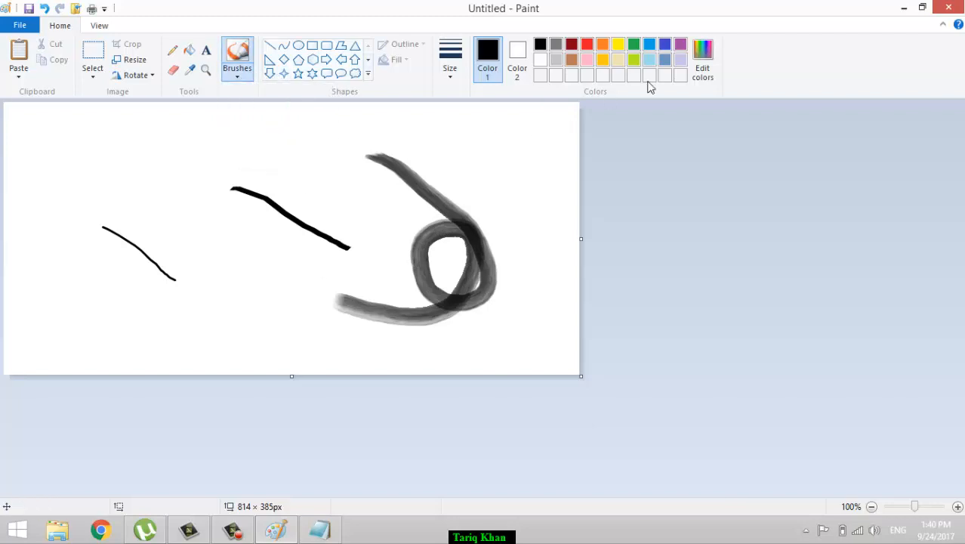
left_click_drag(289, 214, 389, 275)
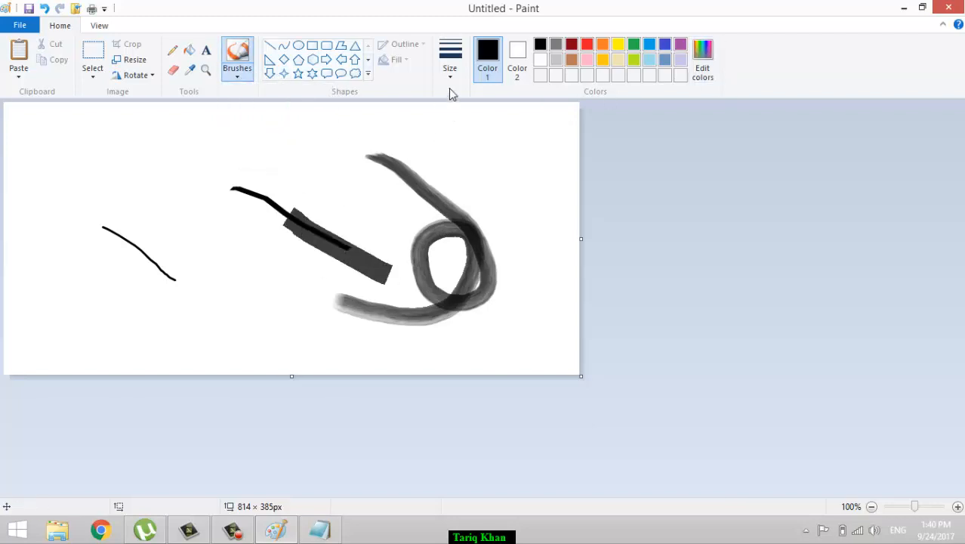
- Draw three more separate Marker strokes, using the second-thinnest, thinnest and thickest brush sizes
left_click(450, 62)
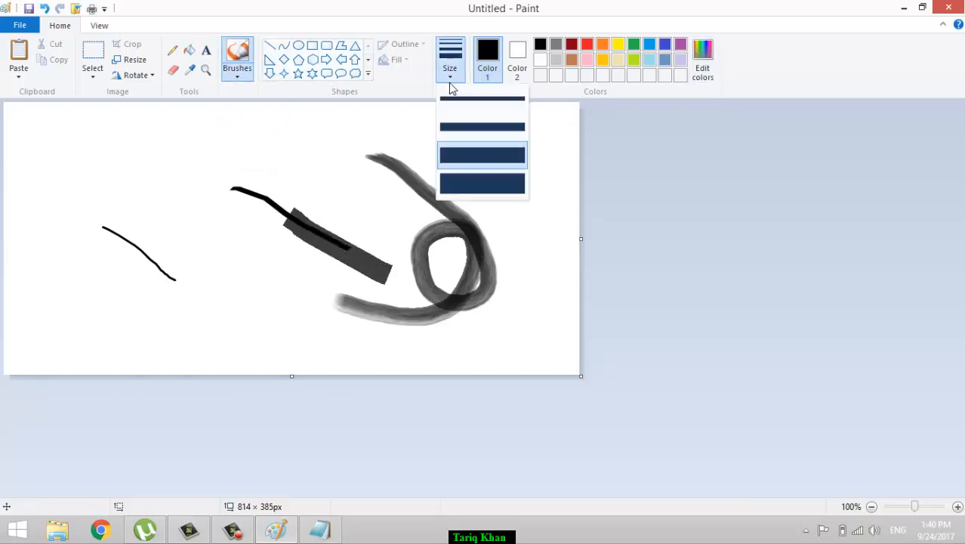
left_click(469, 136)
left_click_drag(132, 154, 181, 200)
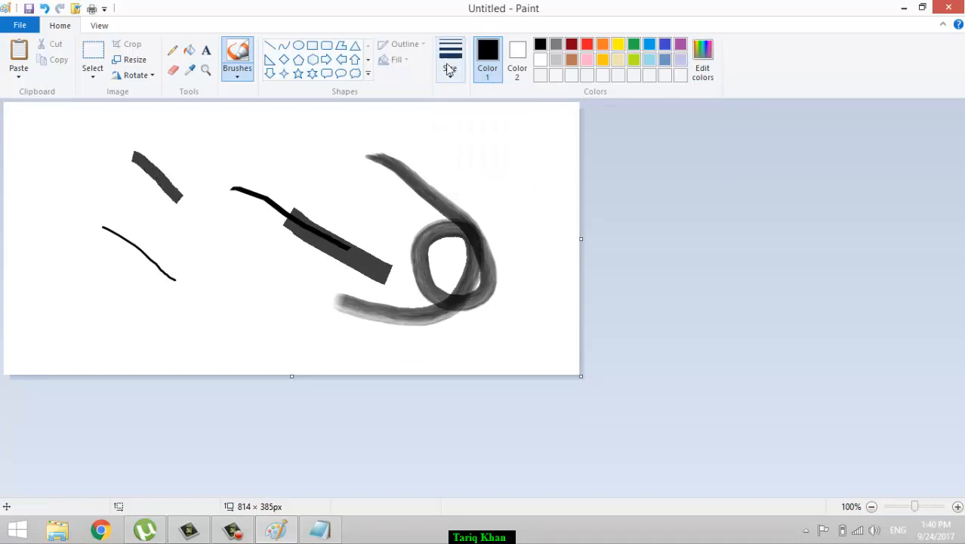
left_click(450, 62)
left_click(463, 98)
left_click_drag(273, 153, 327, 170)
left_click(450, 62)
left_click(468, 187)
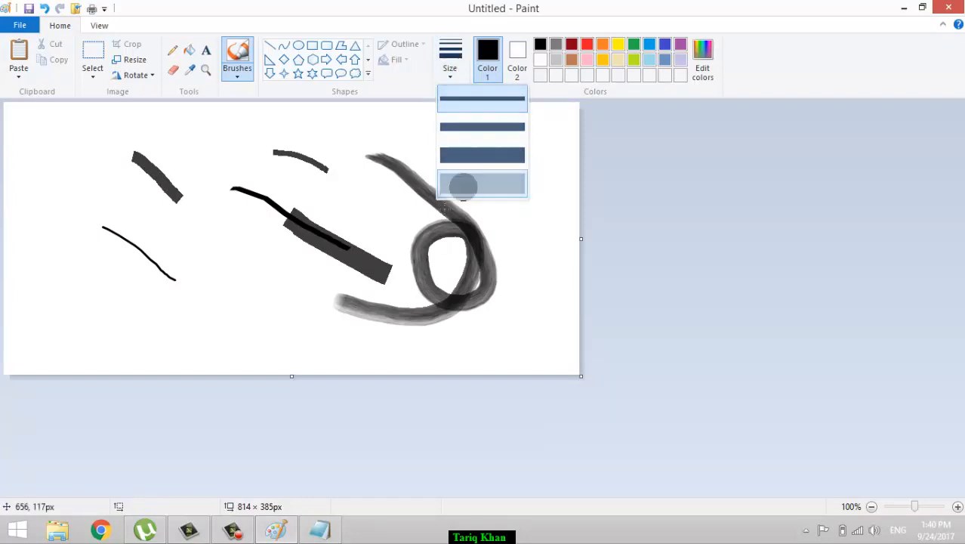
left_click_drag(182, 311, 283, 351)
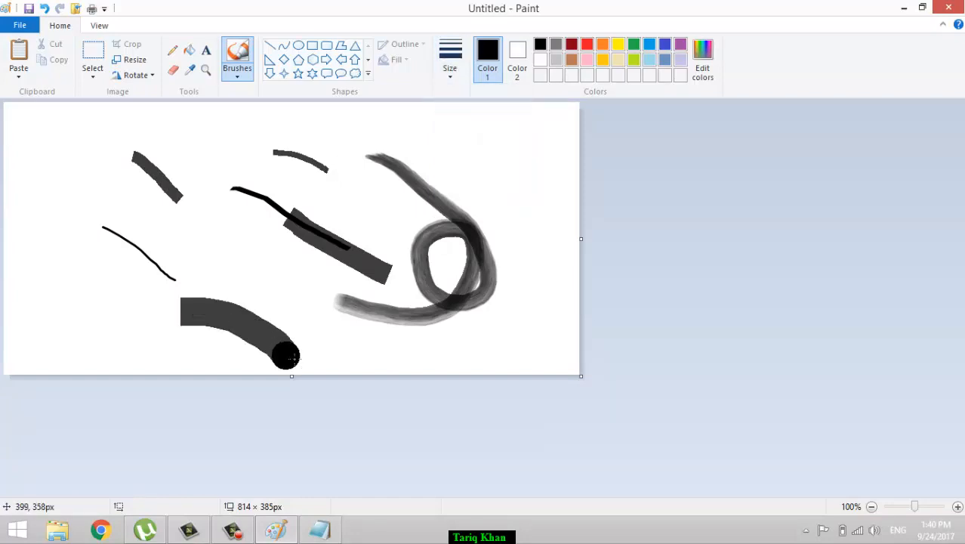
- Set Color 1 to a custom color with hue 32, saturation 197 and luminosity 0
left_click(702, 61)
left_click_drag(533, 212, 503, 190)
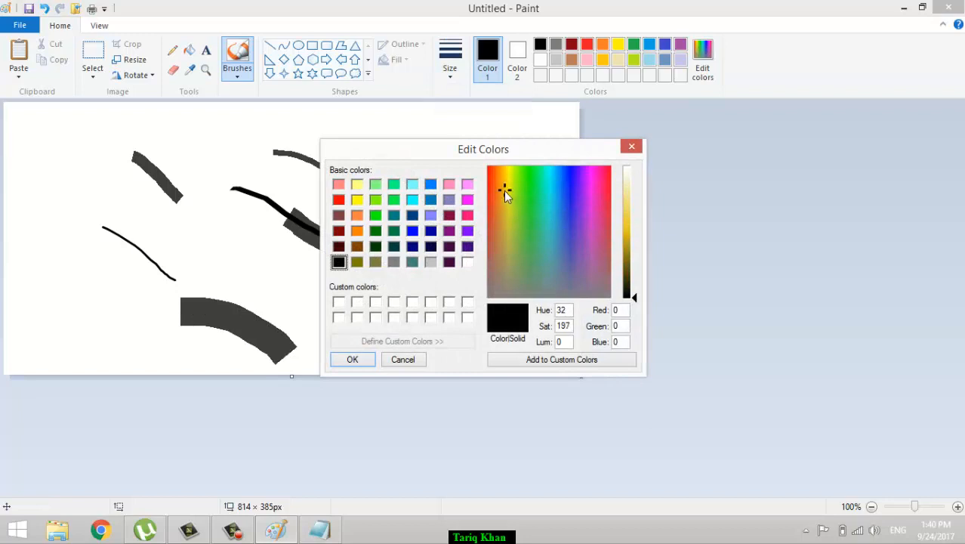
left_click(350, 360)
- Zoom the picture in to 200%, zoom it back out, and reset the zoom to 100%
left_click(101, 26)
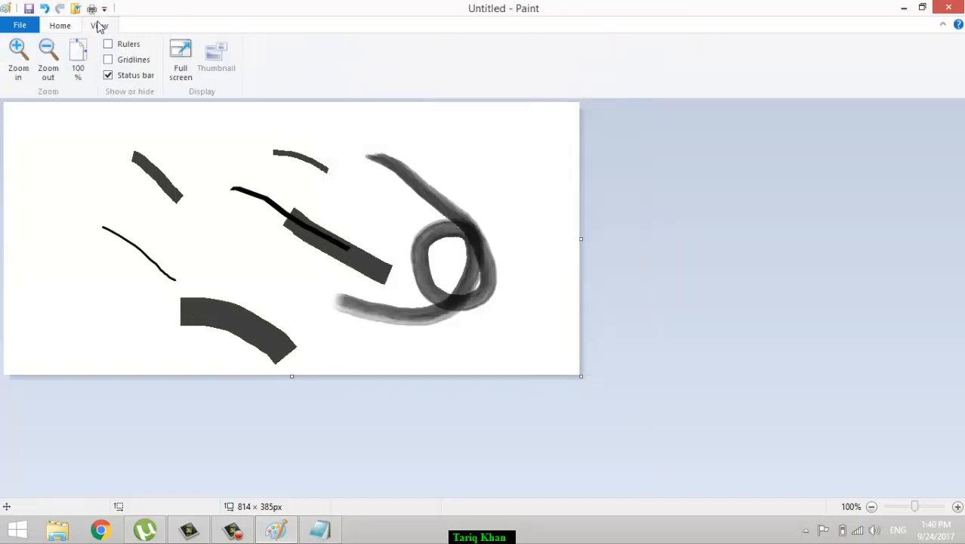
left_click(18, 66)
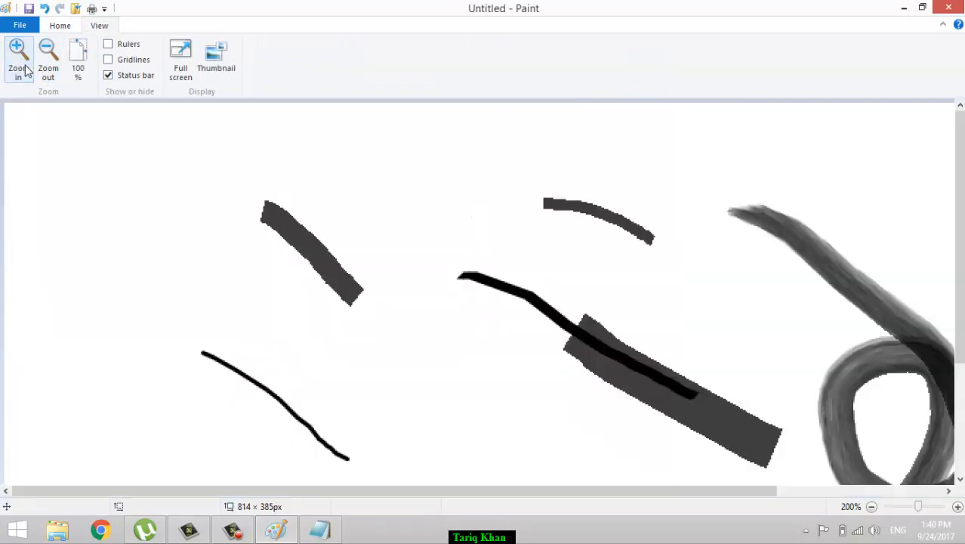
left_click(48, 71)
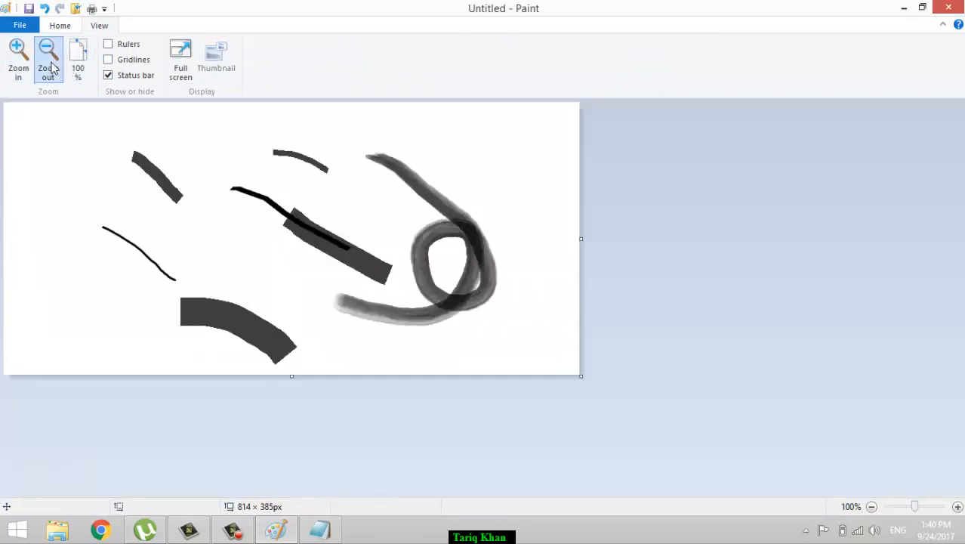
left_click(49, 68)
left_click(55, 67)
left_click(77, 64)
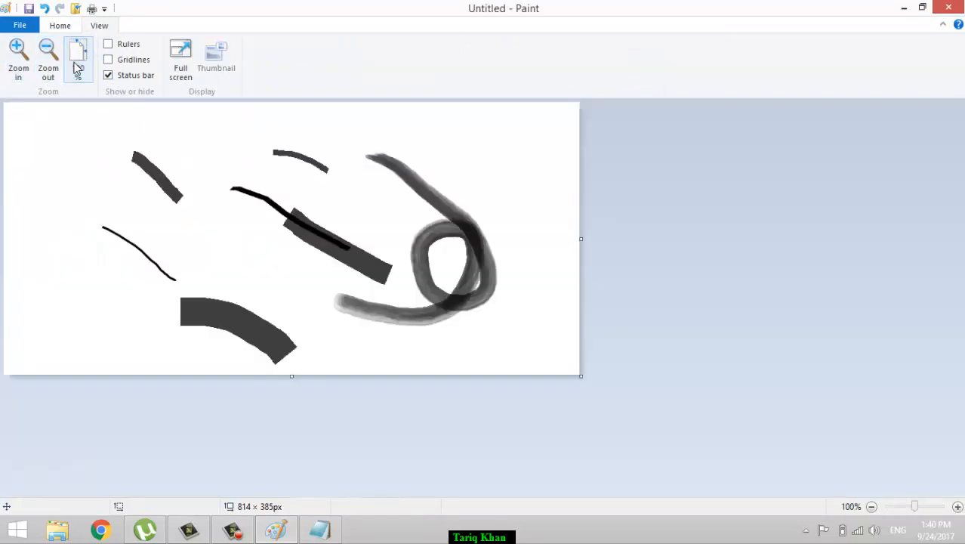
- Try switching the rulers, gridlines and status bar on and off, and view the picture briefly in full screen
left_click(108, 44)
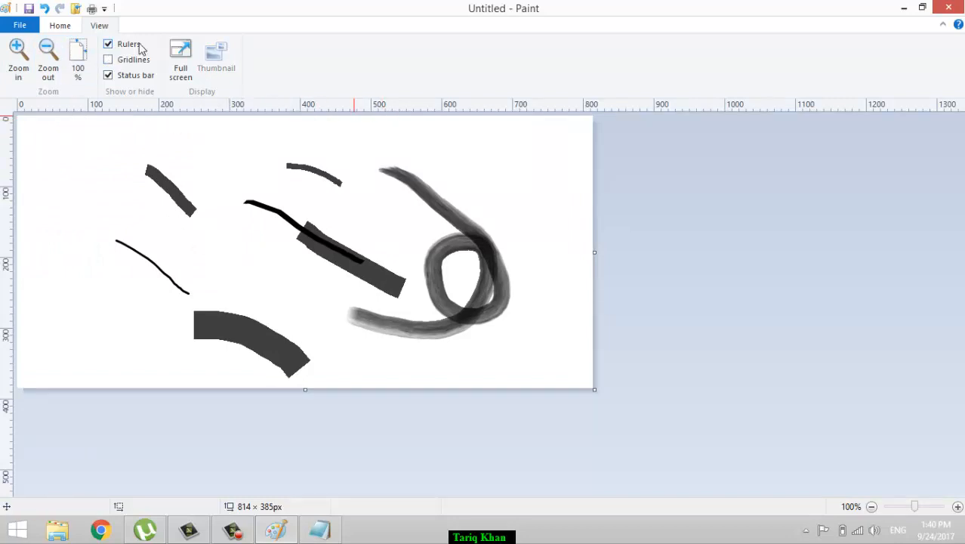
left_click(129, 47)
left_click(107, 60)
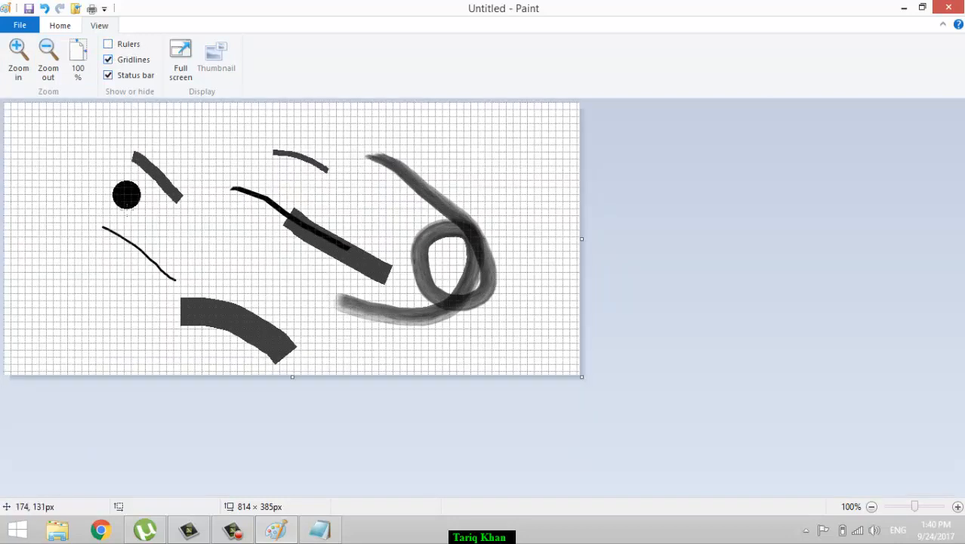
left_click(108, 61)
left_click(108, 79)
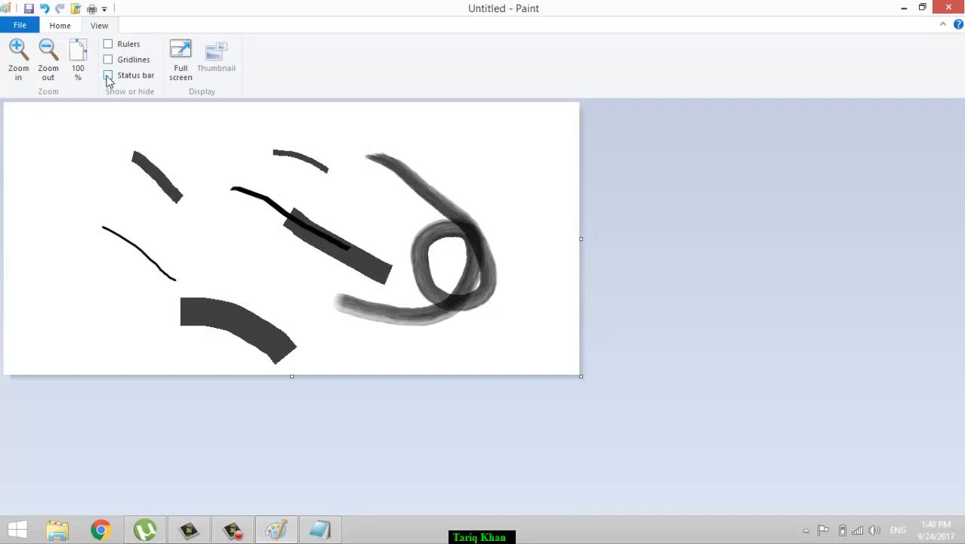
left_click(107, 79)
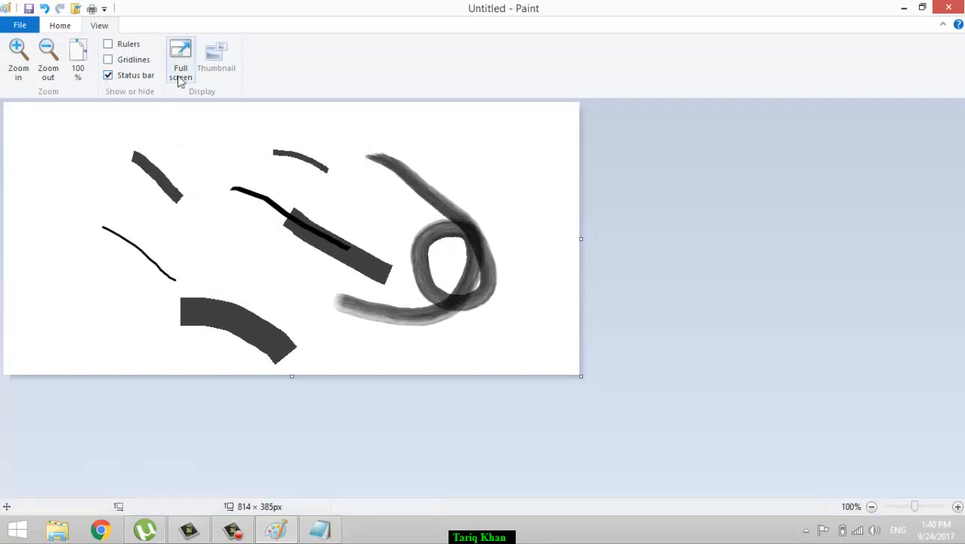
left_click(181, 66)
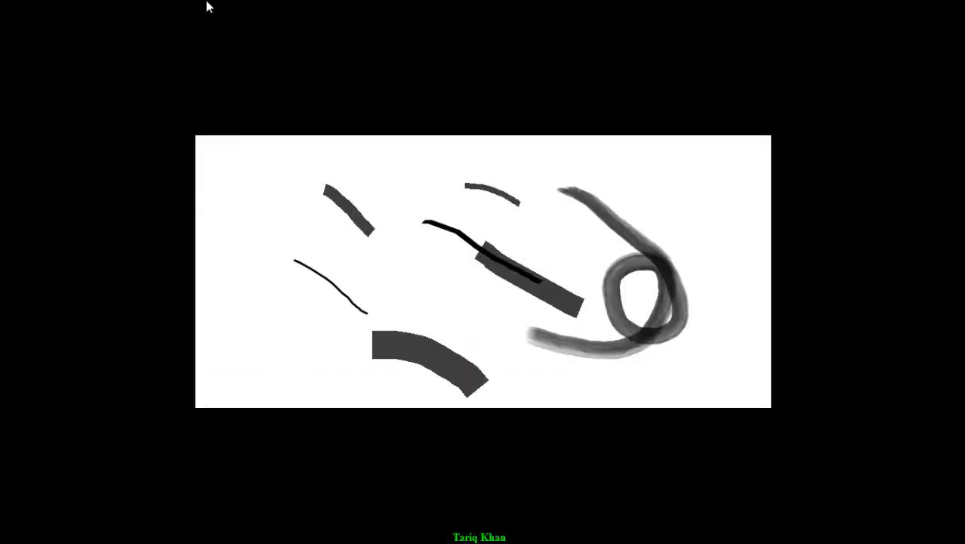
left_click(335, 228)
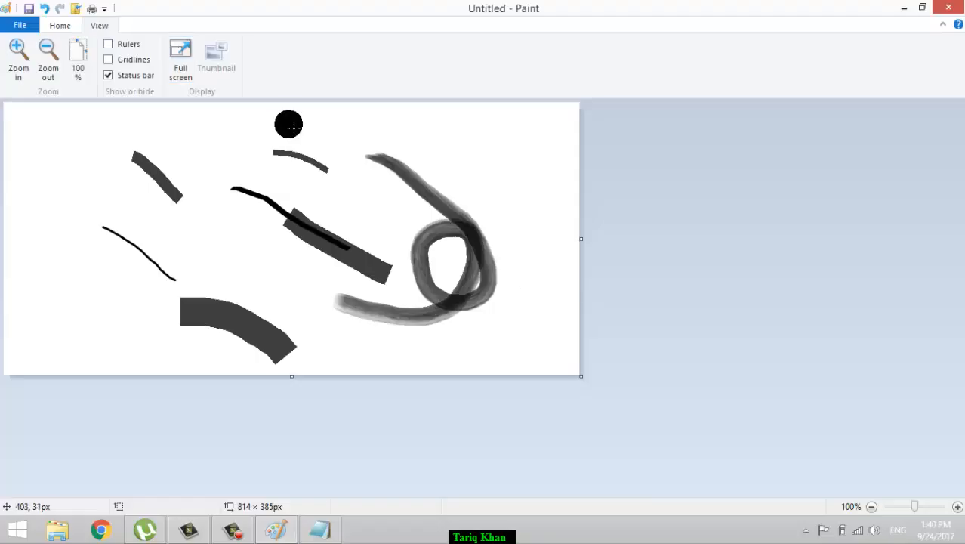
- Move the Quick Access Toolbar below the ribbon and minimize the ribbon
left_click(104, 9)
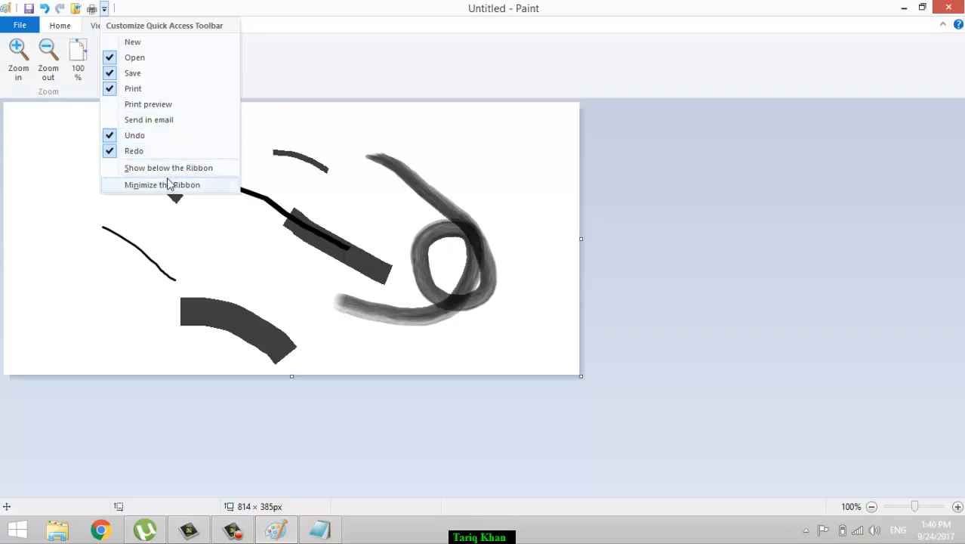
left_click(168, 169)
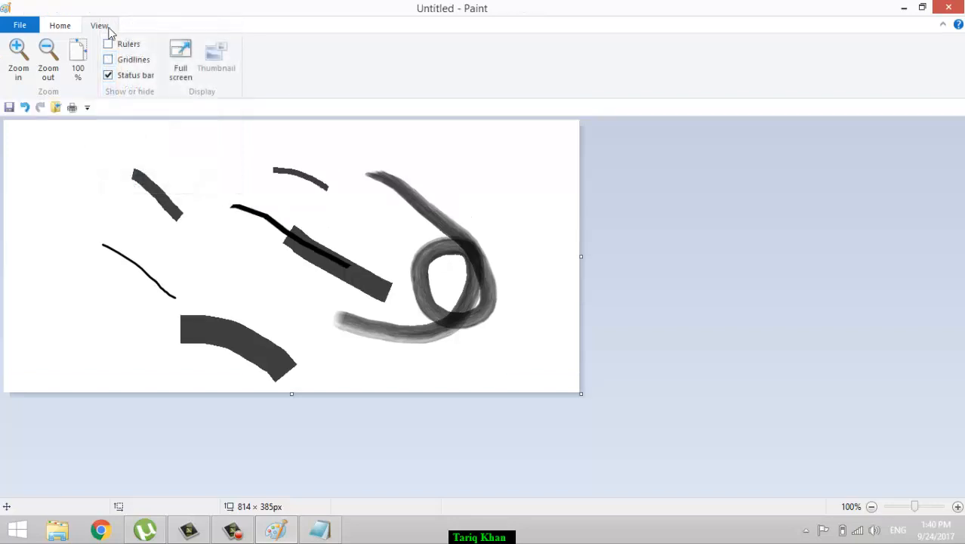
left_click(88, 107)
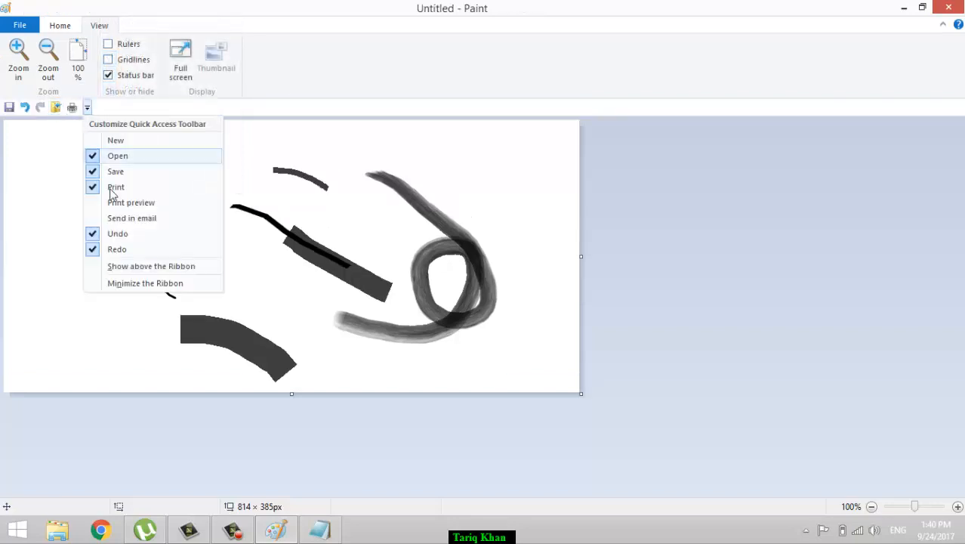
left_click(139, 286)
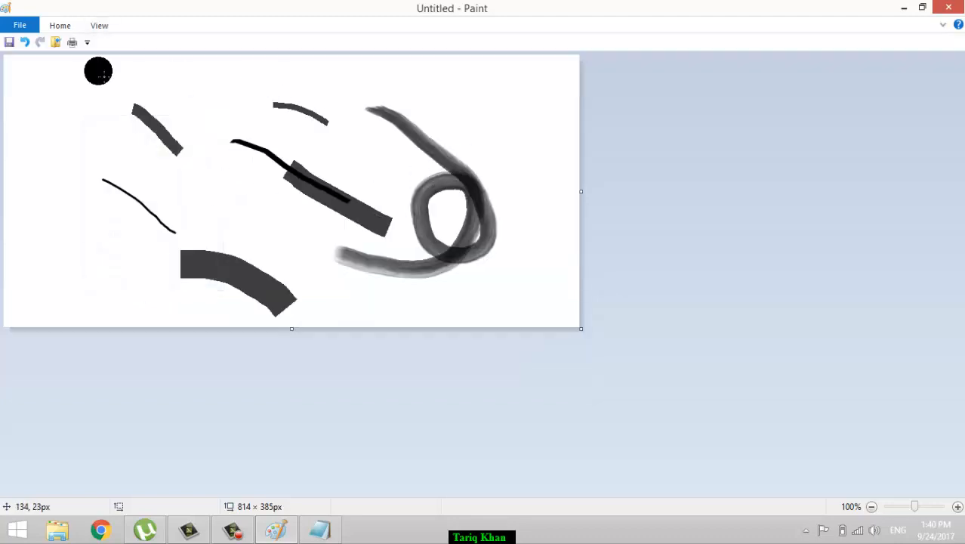
- Open the help for Paint
left_click(958, 27)
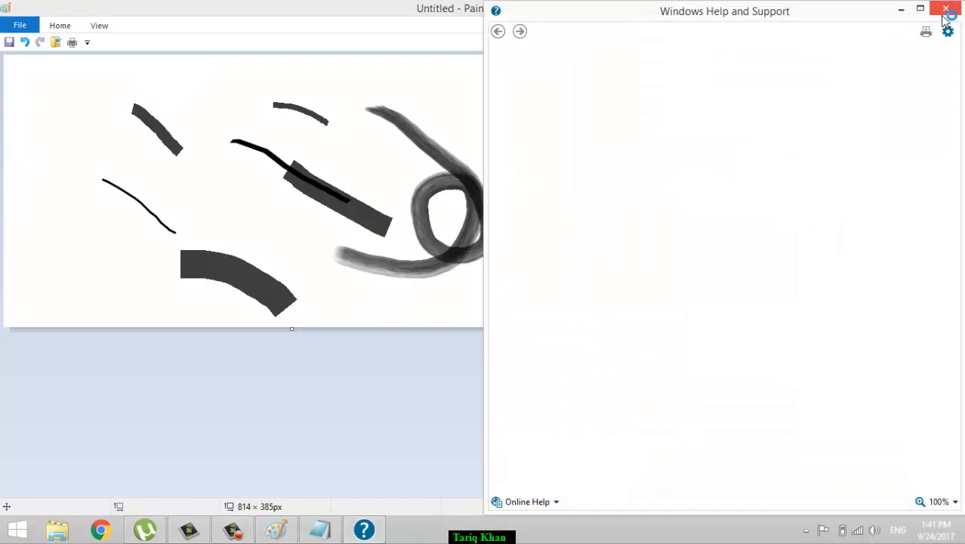